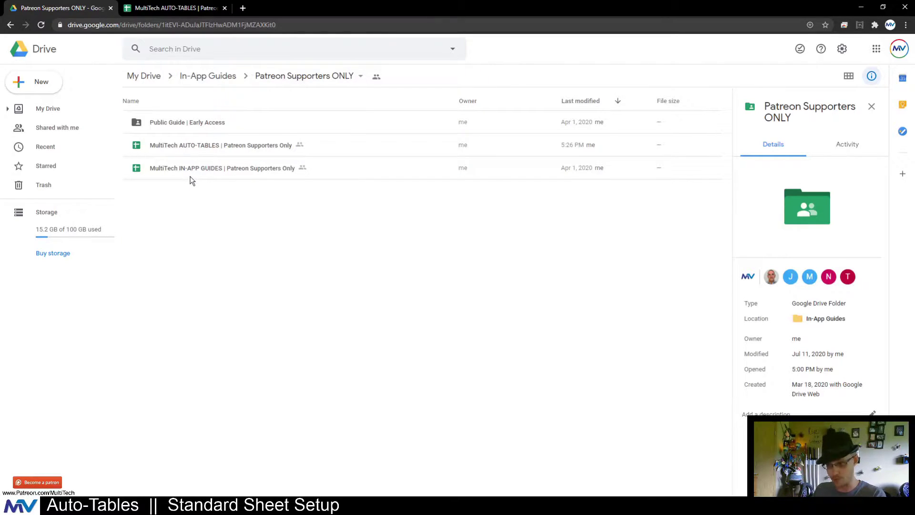
Locate the MultiTech AUTO-TABLES file in Drive and switch to its spreadsheet on the Standard Sheet Setup sheet.
{"action": "left_click", "coordinate": [174, 150]}
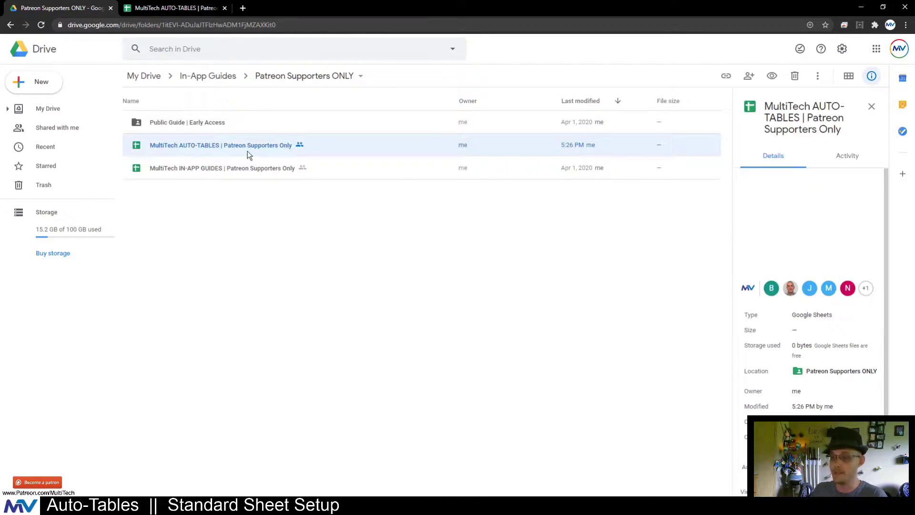
{"action": "left_click", "coordinate": [192, 7]}
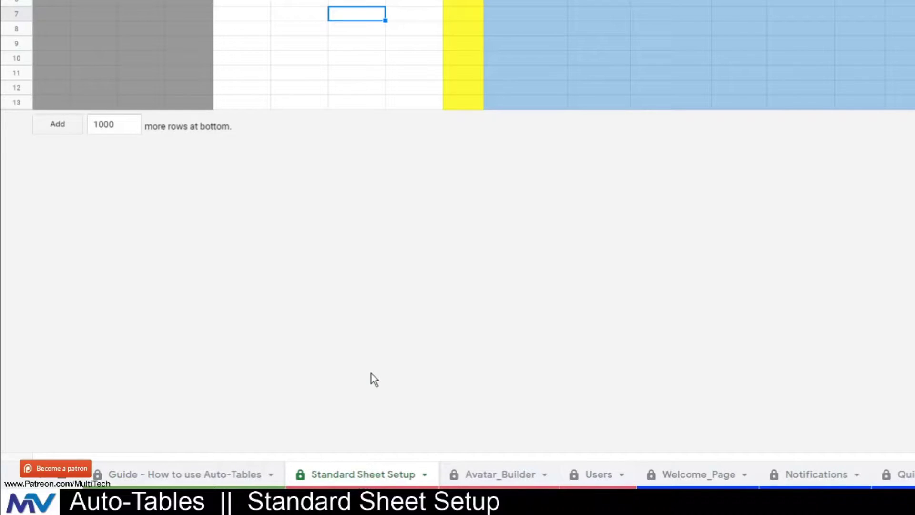
{"action": "left_click", "coordinate": [389, 34]}
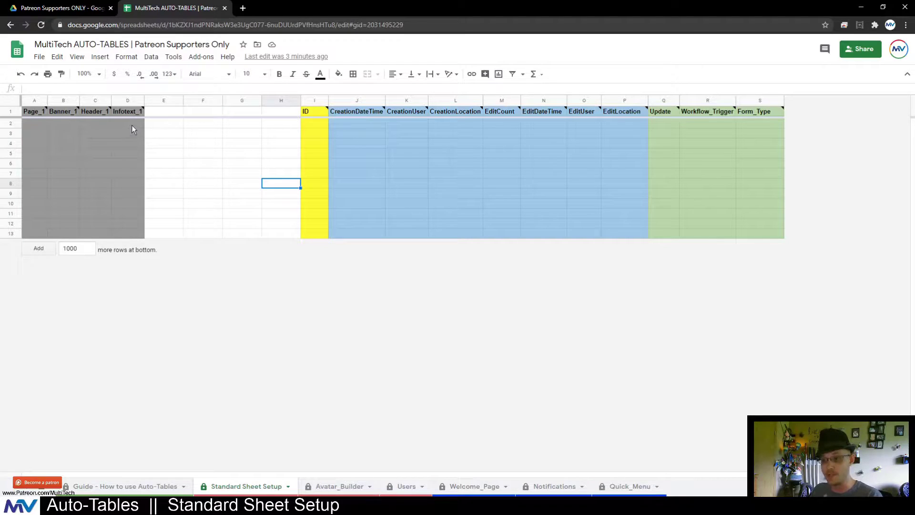
Survey the grey, yellow, blue and green column groups on the Standard Sheet Setup sheet.
{"action": "left_click_drag", "start_coordinate": [131, 124], "coordinate": [33, 234]}
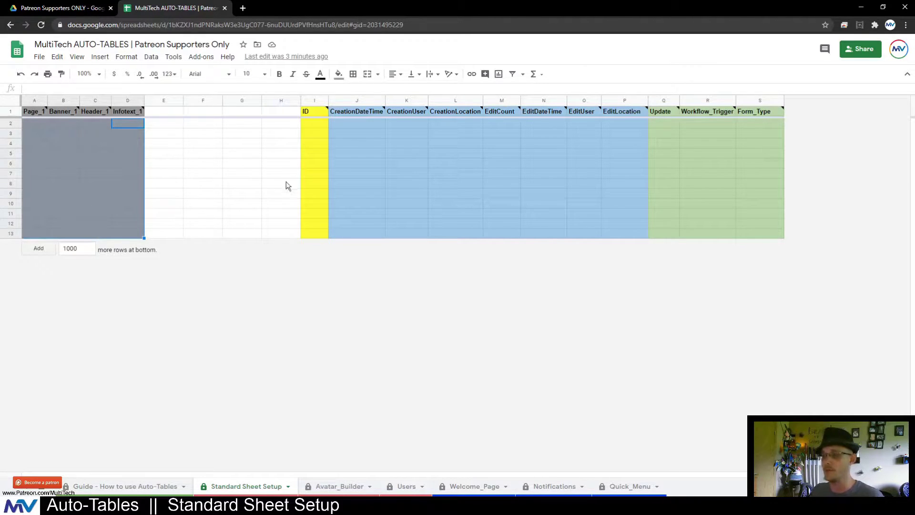
{"action": "left_click", "coordinate": [310, 100]}
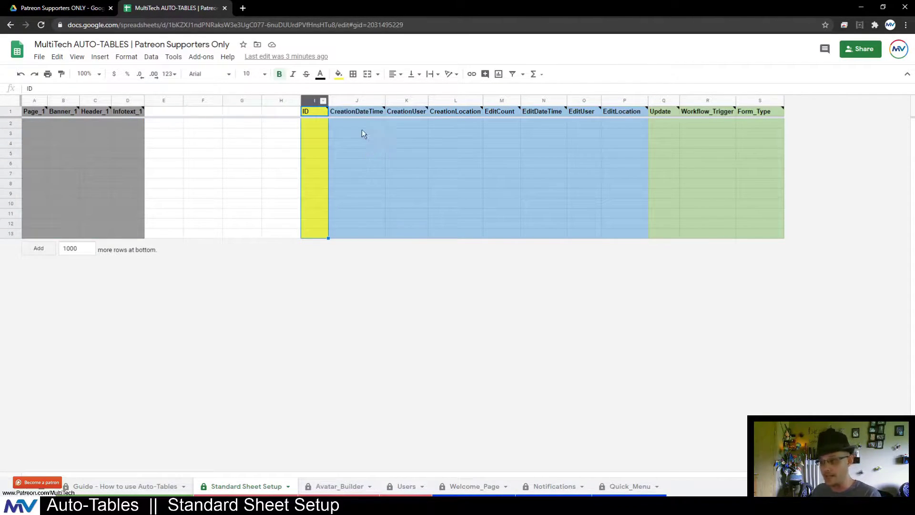
{"action": "left_click_drag", "start_coordinate": [364, 137], "coordinate": [596, 229]}
{"action": "left_click_drag", "start_coordinate": [686, 178], "coordinate": [685, 208]}
{"action": "left_click", "coordinate": [687, 206]}
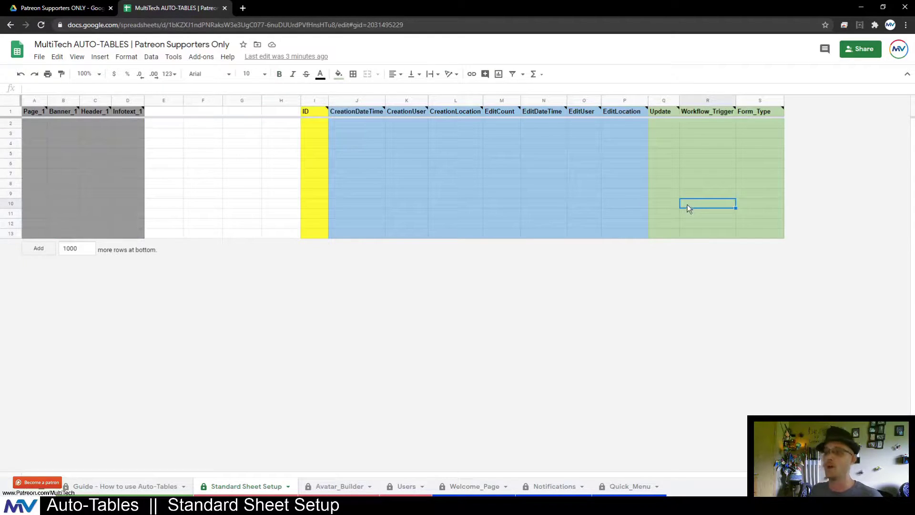
Examine the grey form header columns one by one: Page_1, Banner_1, Header_1 and Infotext_1.
{"action": "left_click_drag", "start_coordinate": [124, 125], "coordinate": [48, 227]}
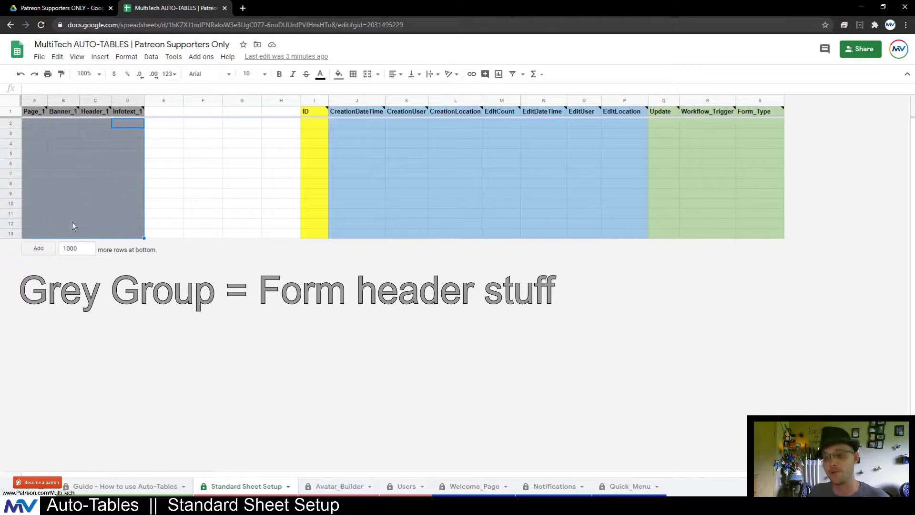
{"action": "left_click", "coordinate": [167, 204]}
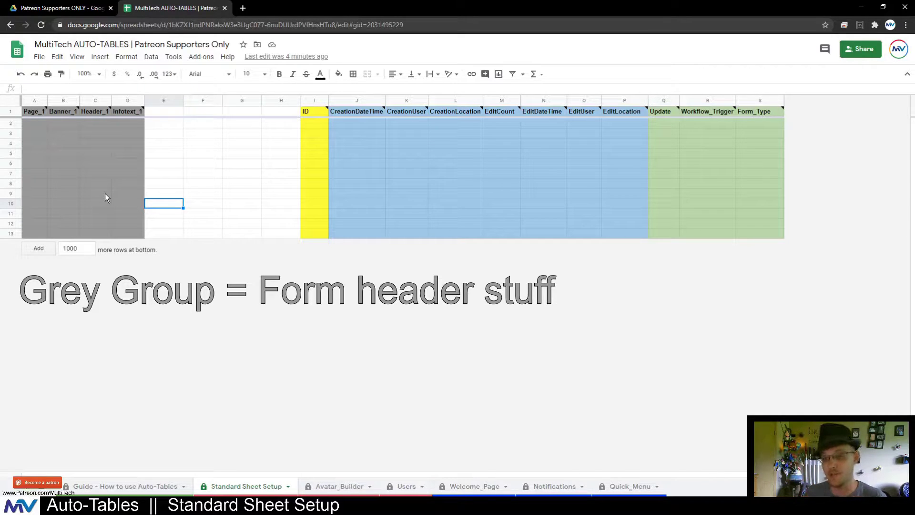
{"action": "left_click", "coordinate": [36, 124]}
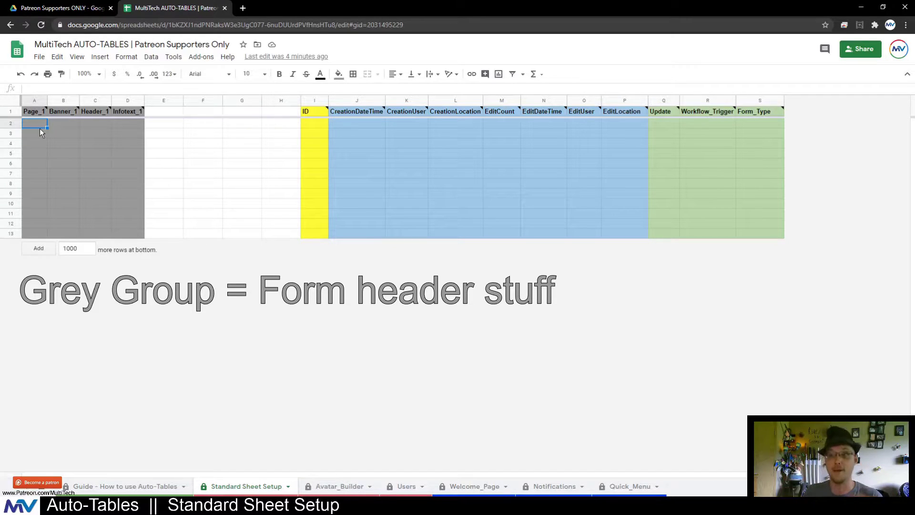
{"action": "left_click", "coordinate": [40, 142]}
{"action": "left_click", "coordinate": [38, 126]}
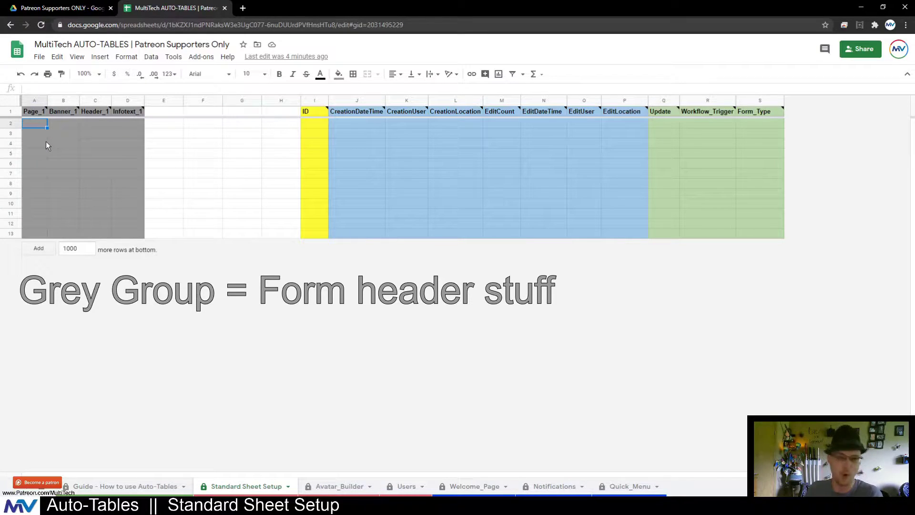
{"action": "left_click", "coordinate": [46, 141]}
{"action": "left_click", "coordinate": [72, 125]}
{"action": "left_click", "coordinate": [68, 135]}
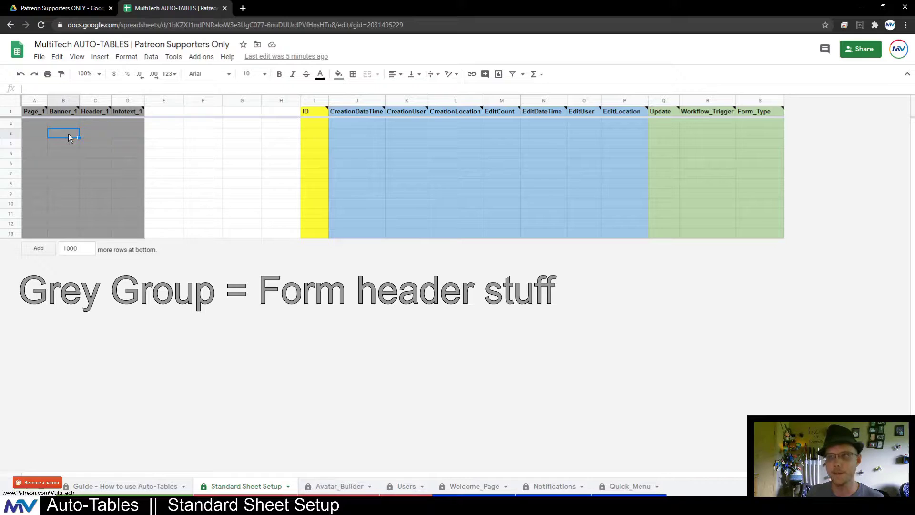
{"action": "left_click", "coordinate": [99, 135]}
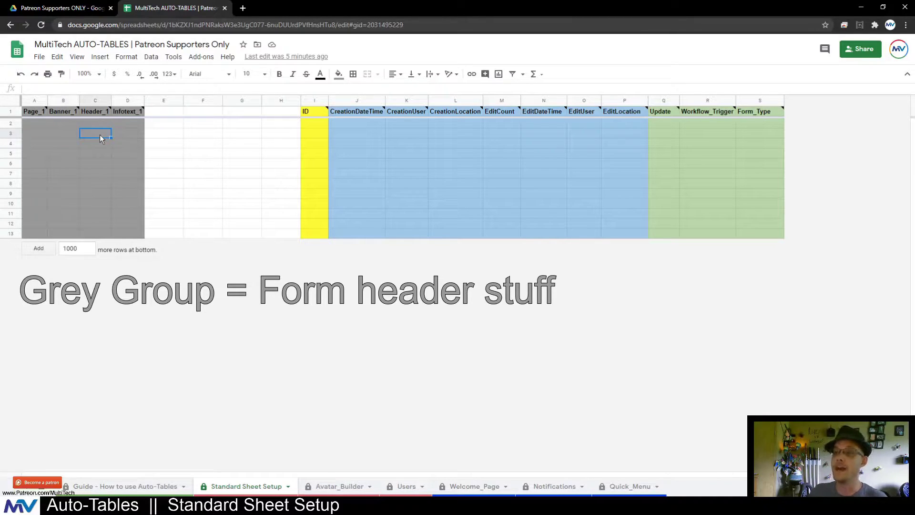
{"action": "left_click", "coordinate": [137, 127]}
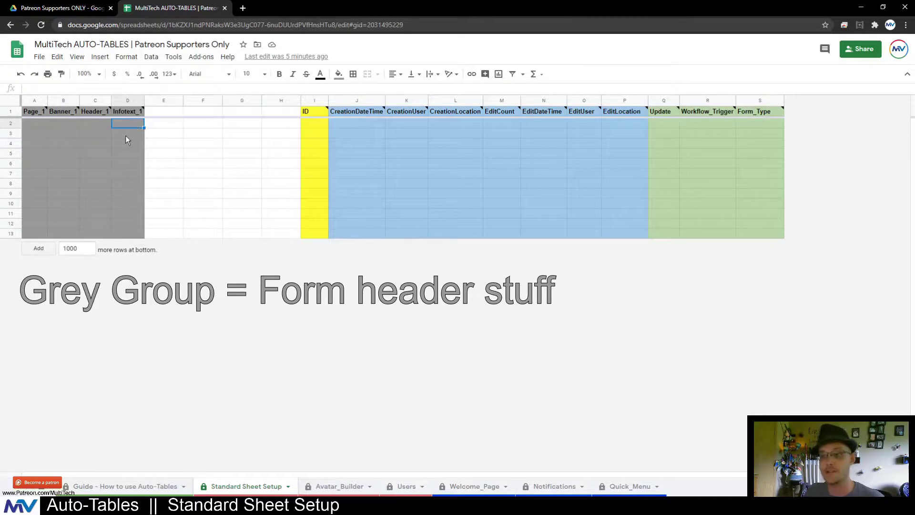
{"action": "left_click_drag", "start_coordinate": [33, 124], "coordinate": [126, 134]}
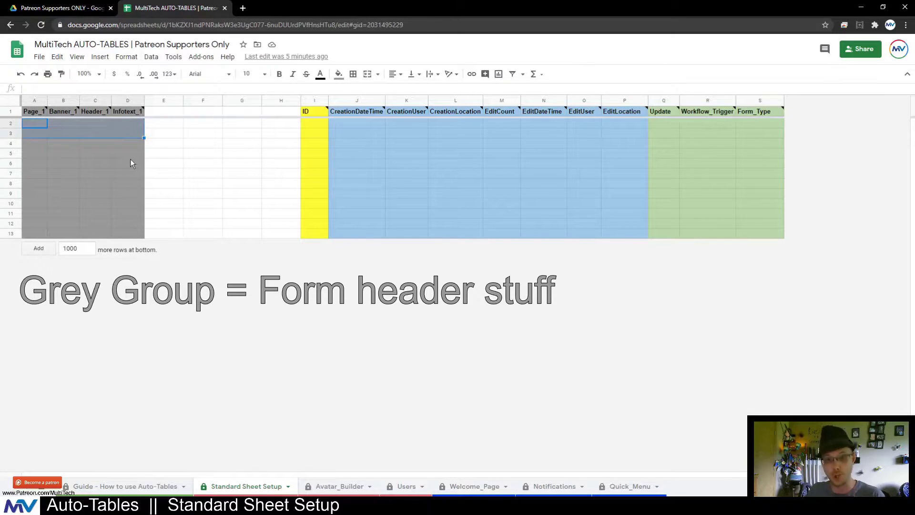
{"action": "left_click", "coordinate": [63, 162]}
{"action": "left_click", "coordinate": [39, 125]}
{"action": "left_click", "coordinate": [62, 124]}
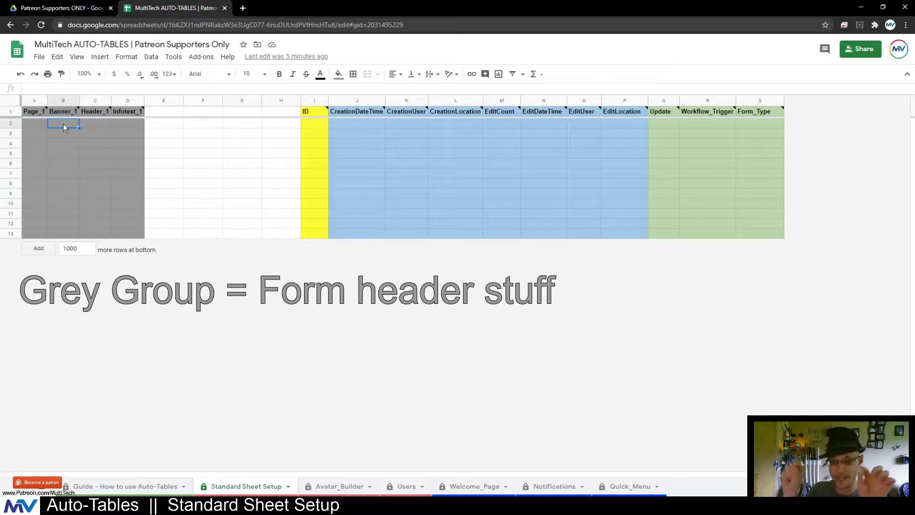
{"action": "left_click", "coordinate": [98, 124]}
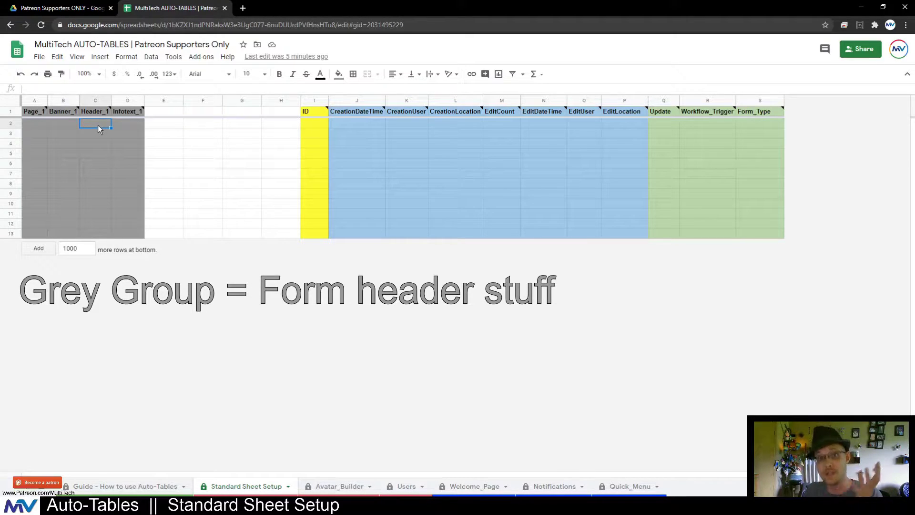
{"action": "left_click", "coordinate": [128, 126]}
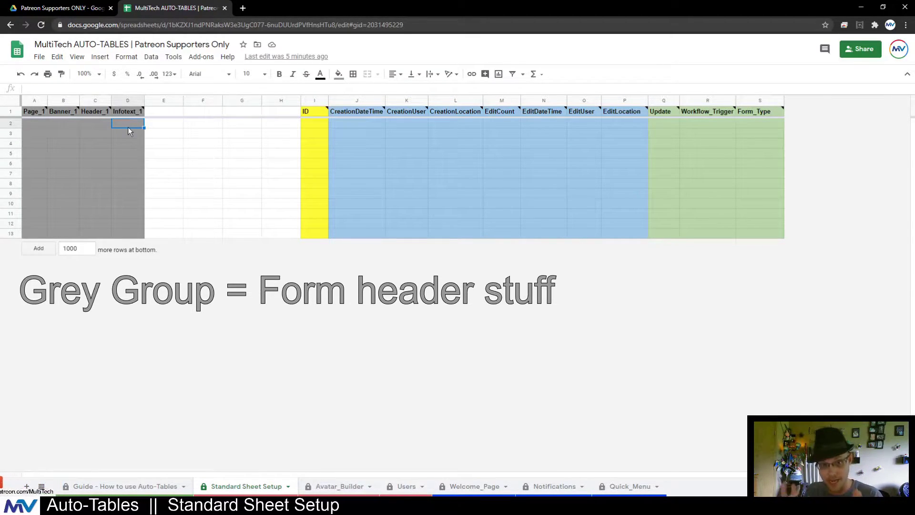
Read the AppSheet notes on the Header_1 and Infotext_1 column headings, focusing on the ENTER_CONTENT_HERE placeholder.
{"action": "mouse_move", "coordinate": [97, 113]}
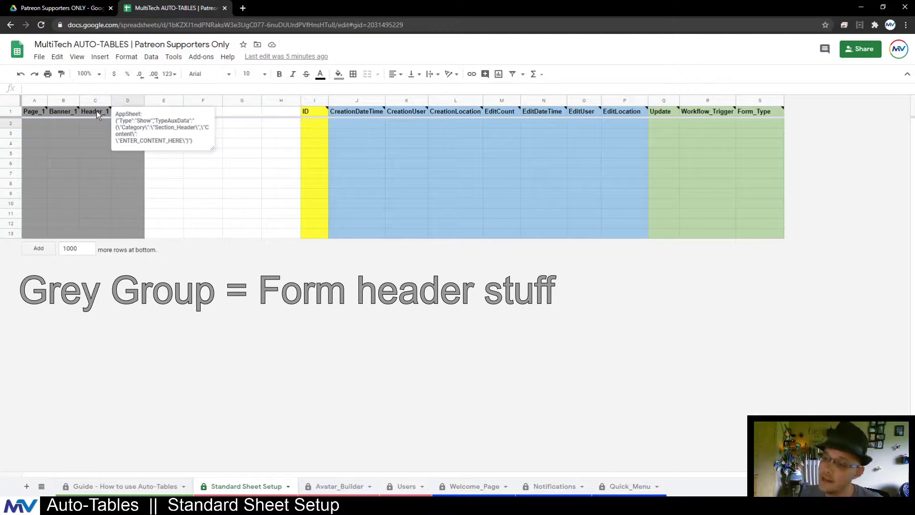
{"action": "left_click", "coordinate": [181, 129]}
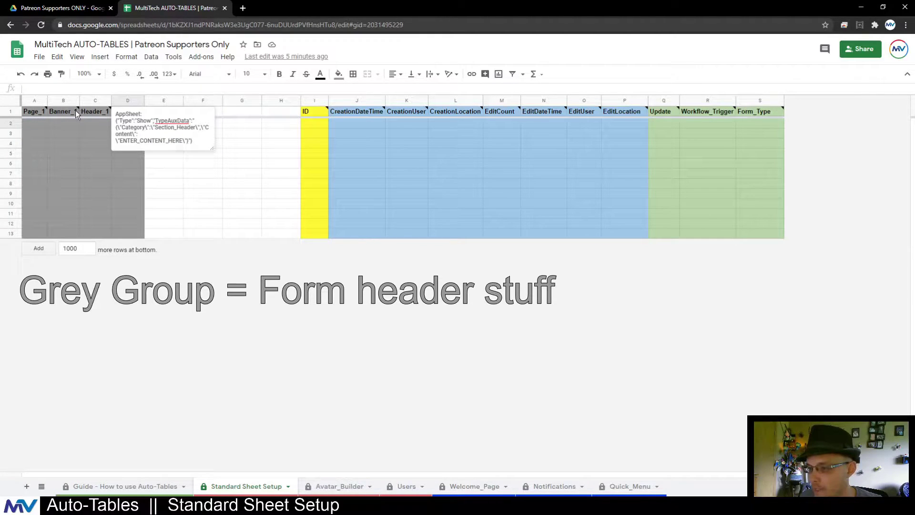
{"action": "double_click", "coordinate": [144, 141]}
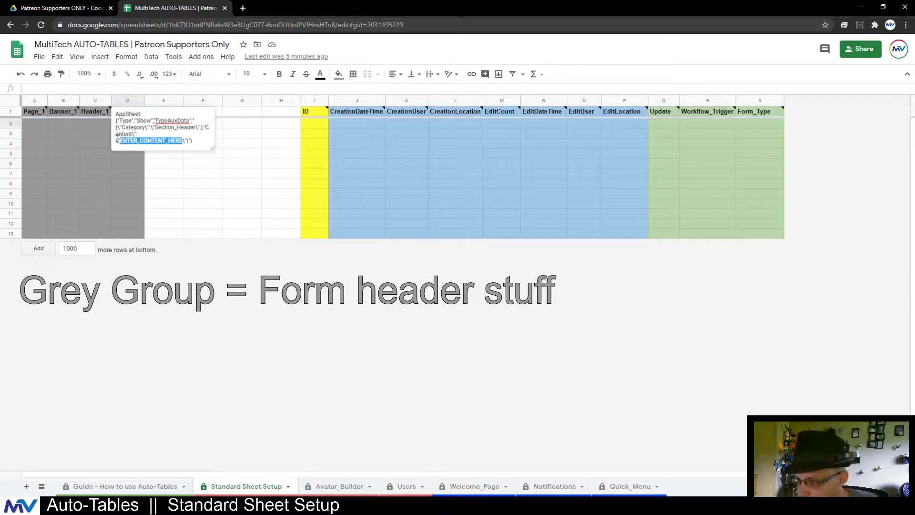
{"action": "left_click", "coordinate": [157, 174]}
{"action": "mouse_move", "coordinate": [131, 110]}
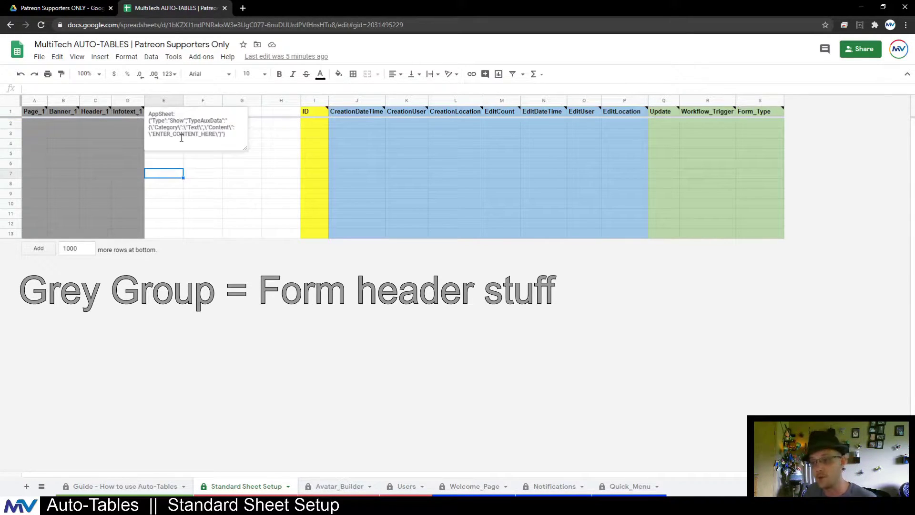
{"action": "left_click", "coordinate": [165, 185]}
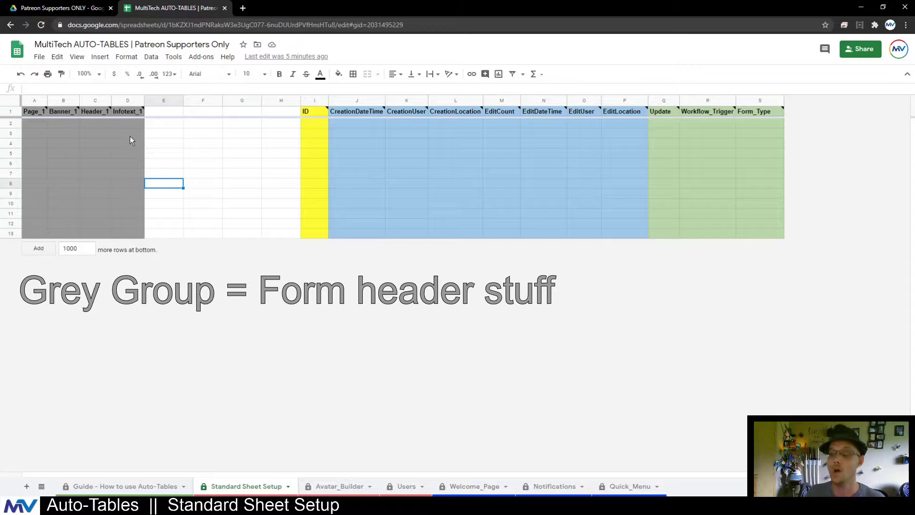
{"action": "mouse_move", "coordinate": [95, 107]}
{"action": "double_click", "coordinate": [153, 141]}
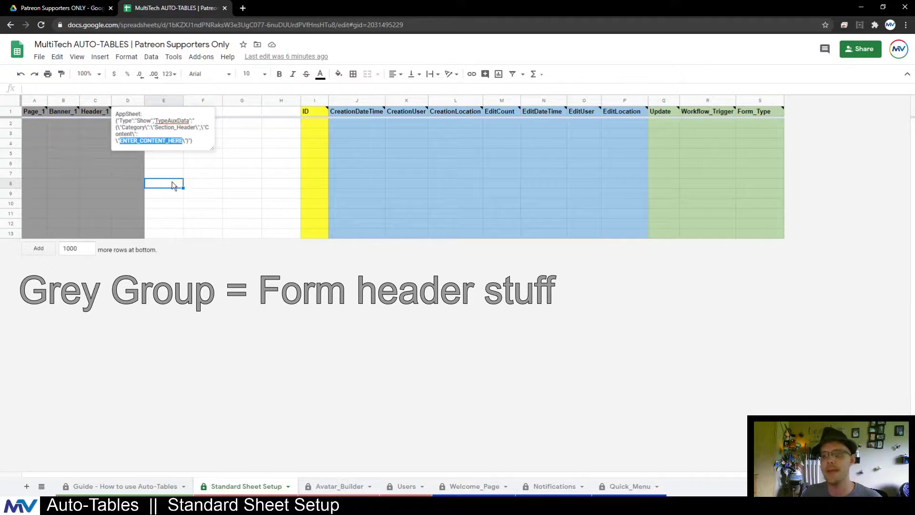
{"action": "left_click", "coordinate": [202, 173]}
{"action": "left_click_drag", "start_coordinate": [127, 123], "coordinate": [101, 161]}
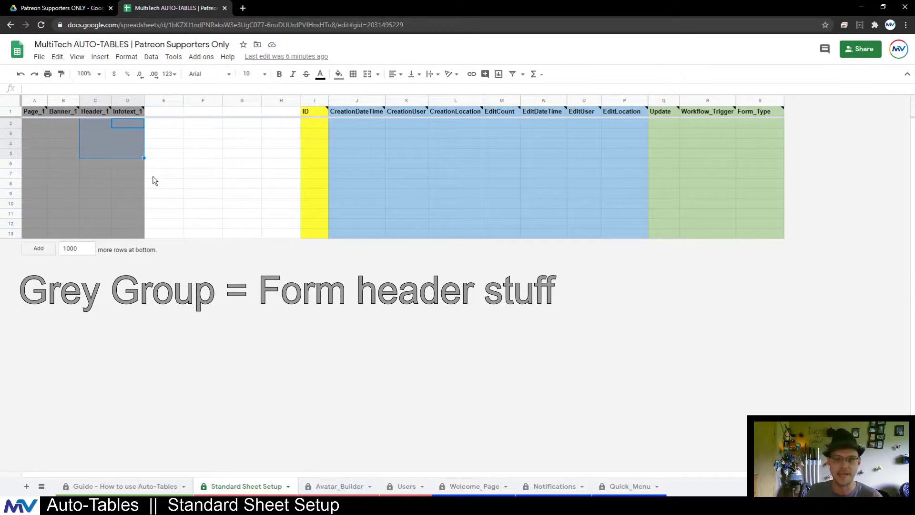
{"action": "left_click", "coordinate": [154, 180]}
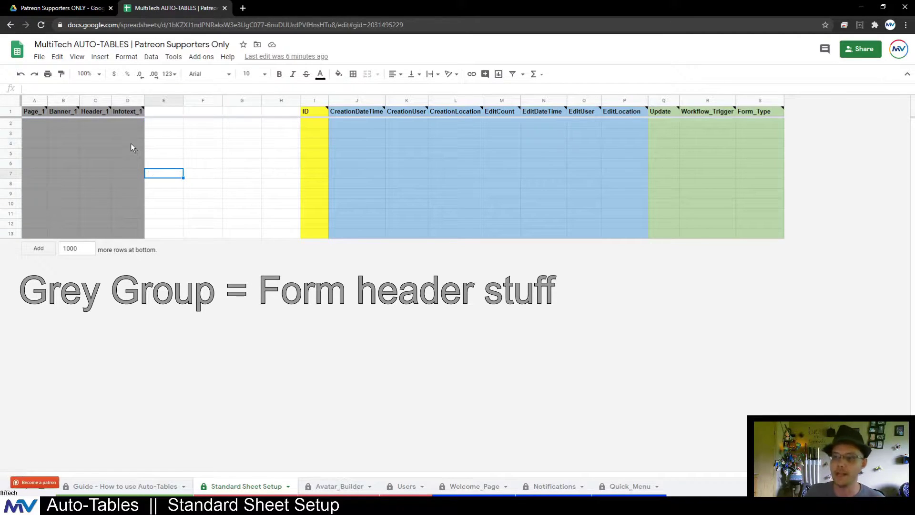
{"action": "left_click", "coordinate": [124, 126]}
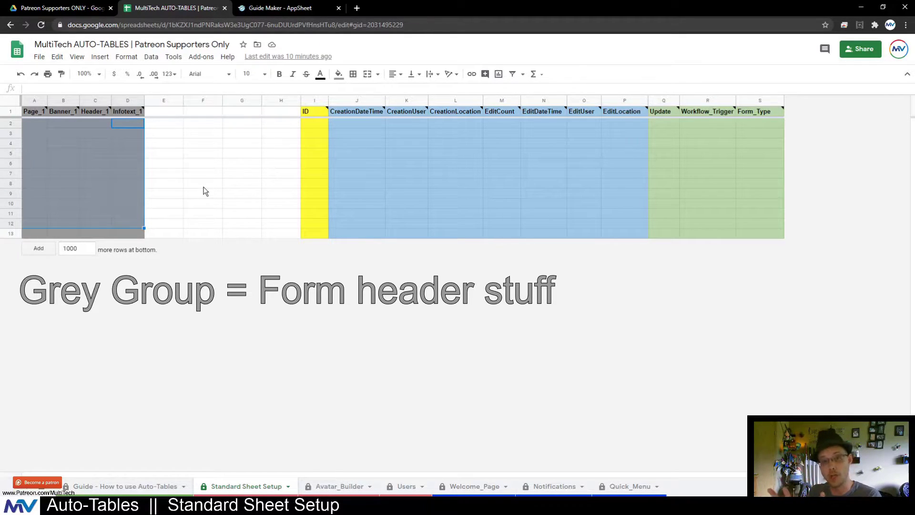
Switch to the Guide Maker app in AppSheet and open the Header page element's edit form to inspect its header section.
{"action": "left_click", "coordinate": [286, 8]}
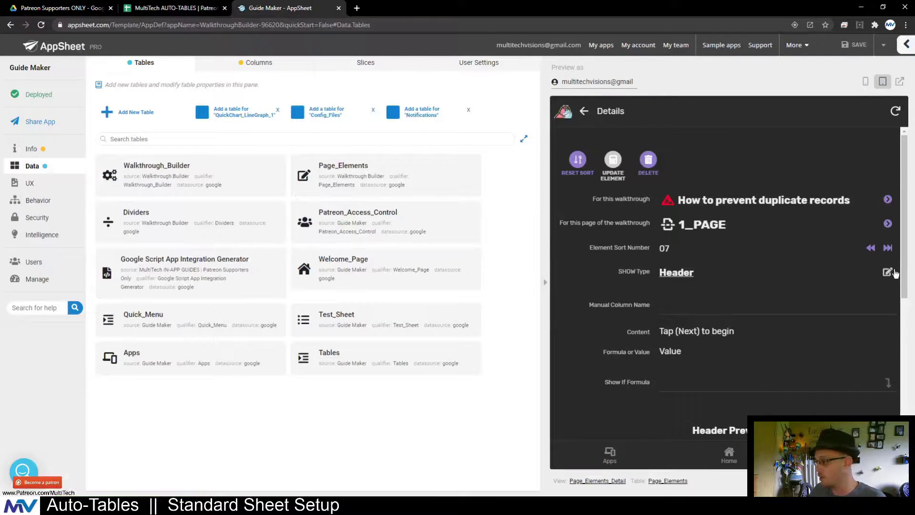
{"action": "left_click", "coordinate": [887, 271]}
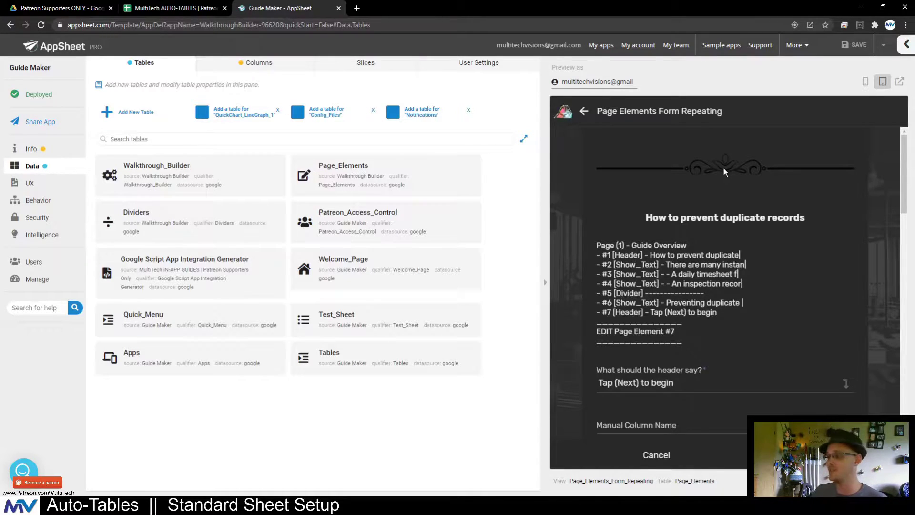
{"action": "scroll", "coordinate": [715, 165], "scroll_direction": "down", "scroll_amount": 2}
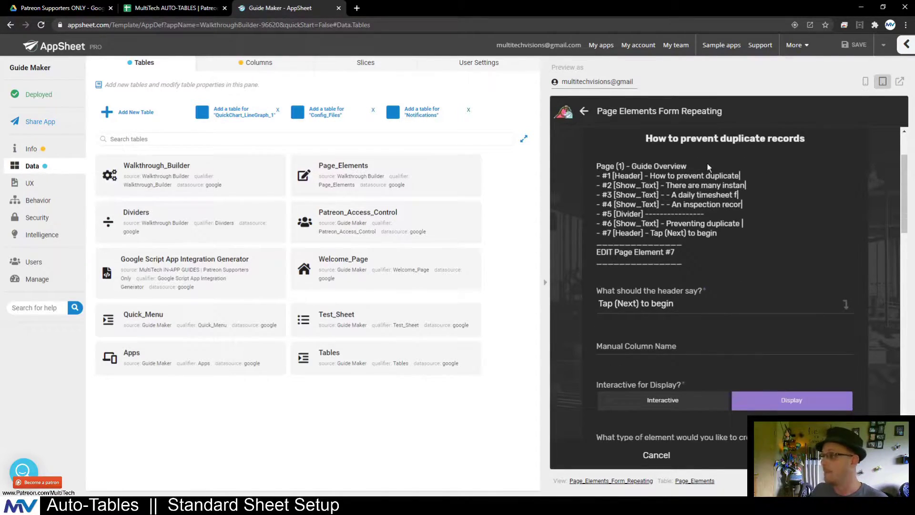
{"action": "scroll", "coordinate": [703, 208], "scroll_direction": "up", "scroll_amount": 2}
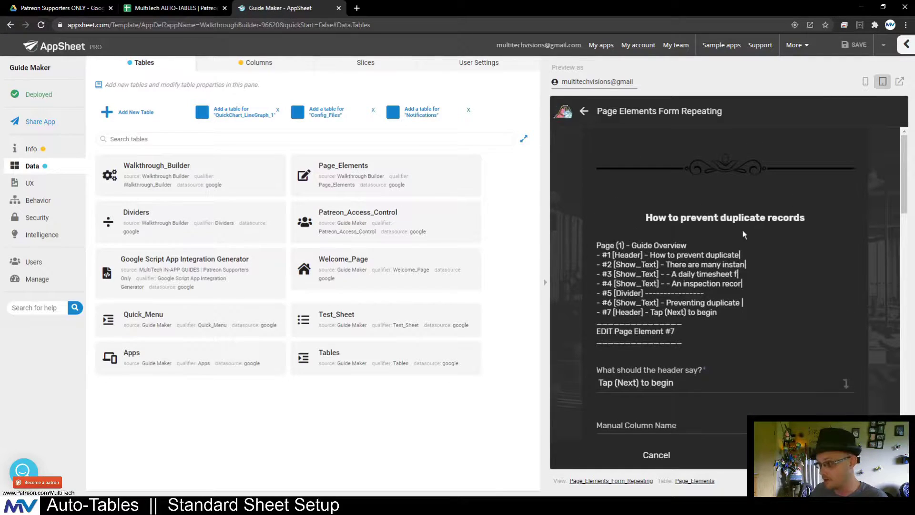
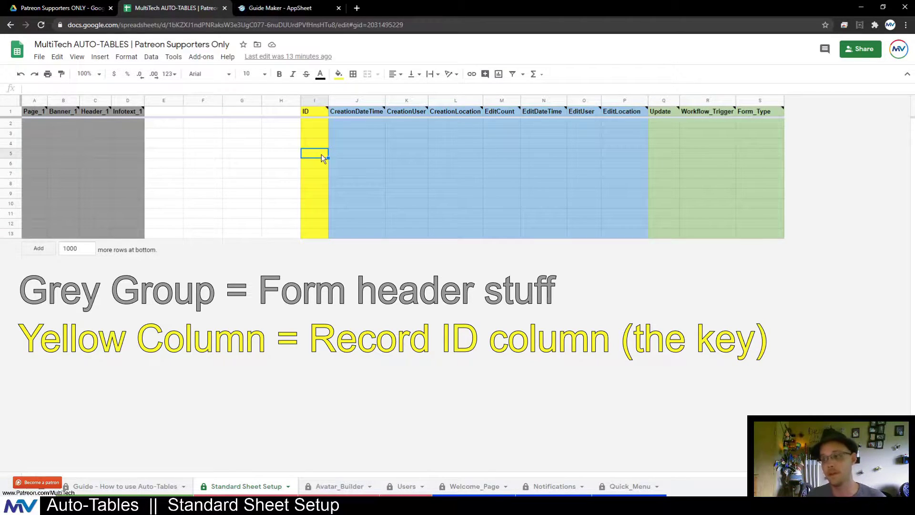
Back in the spreadsheet, examine the yellow ID column and the blue metadata columns from CreationDateTime to EditLocation.
{"action": "left_click", "coordinate": [315, 112]}
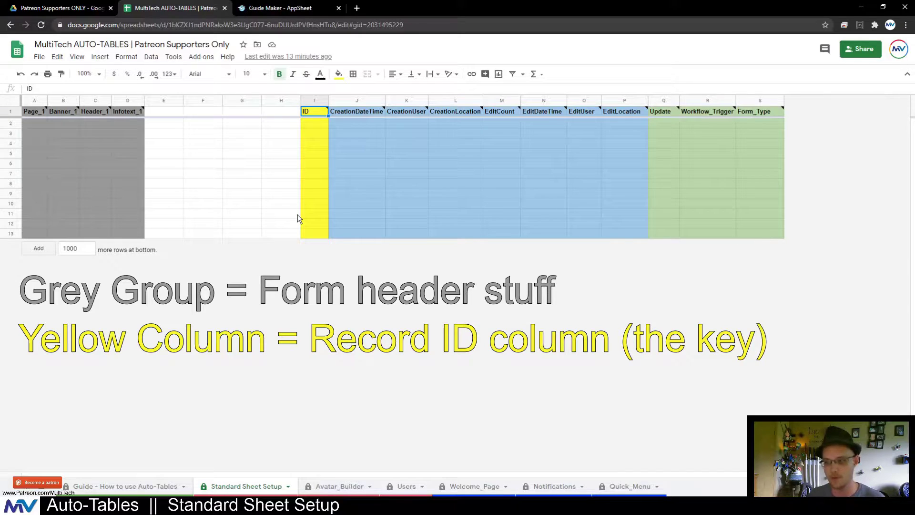
{"action": "left_click", "coordinate": [304, 156]}
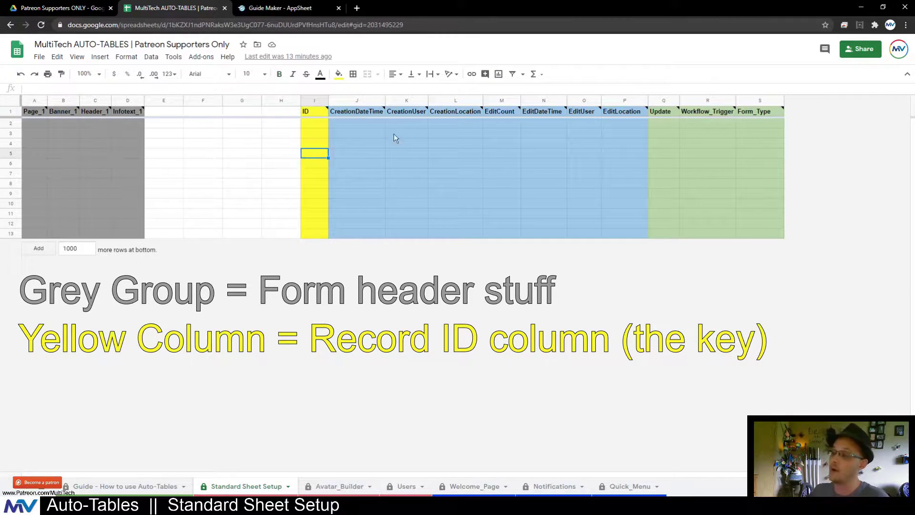
{"action": "left_click", "coordinate": [370, 124]}
{"action": "left_click_drag", "start_coordinate": [370, 123], "coordinate": [580, 247]}
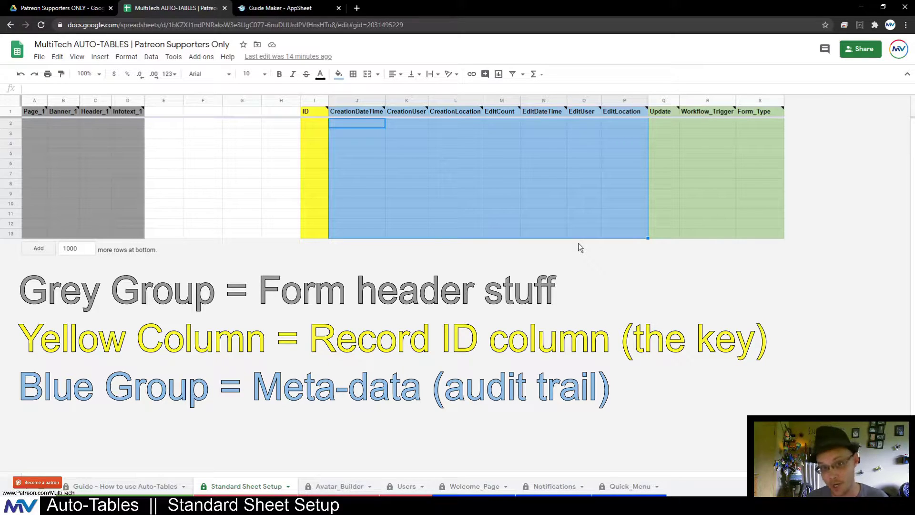
{"action": "left_click", "coordinate": [449, 148]}
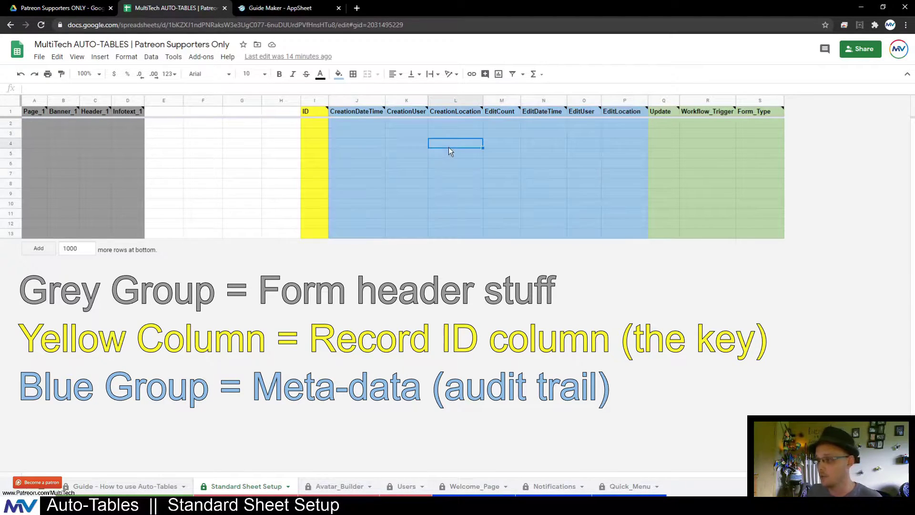
Examine the CreationDateTime, CreationUser and CreationLocation columns and read the AppSheet notes on the first two headings.
{"action": "left_click", "coordinate": [359, 125]}
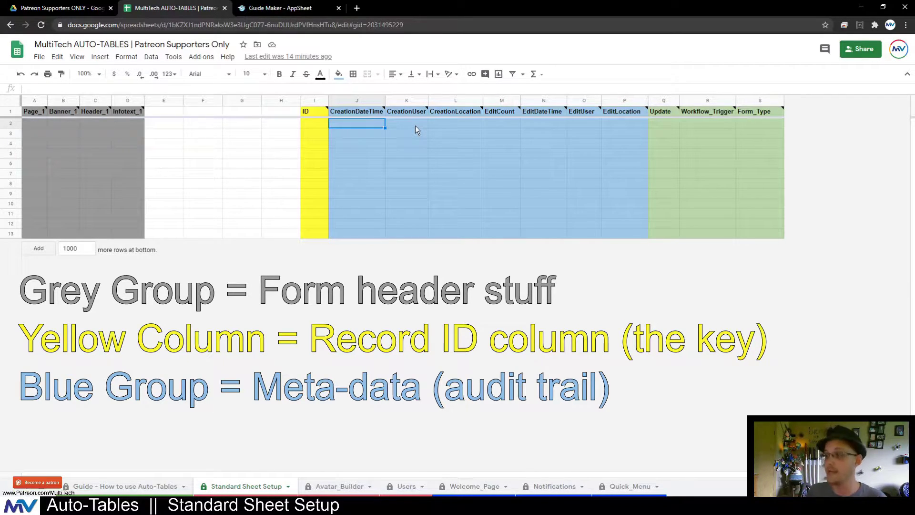
{"action": "mouse_move", "coordinate": [373, 114]}
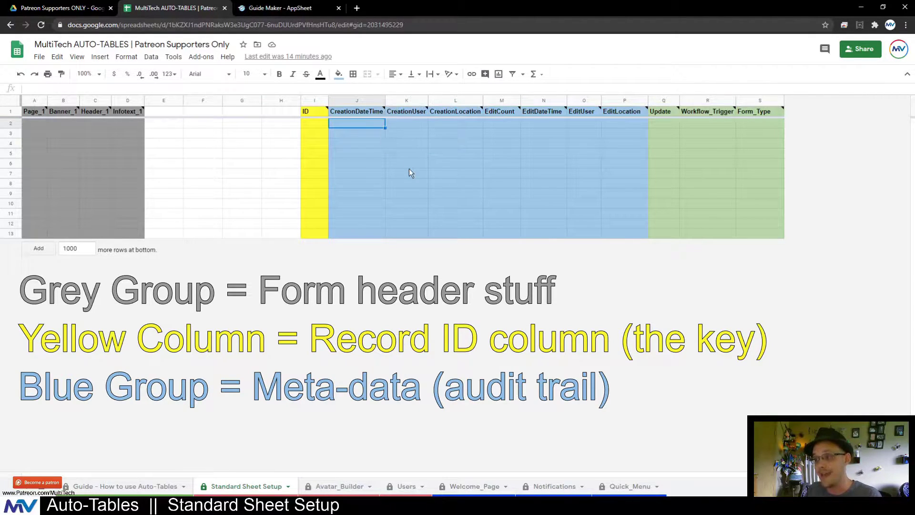
{"action": "left_click", "coordinate": [409, 170]}
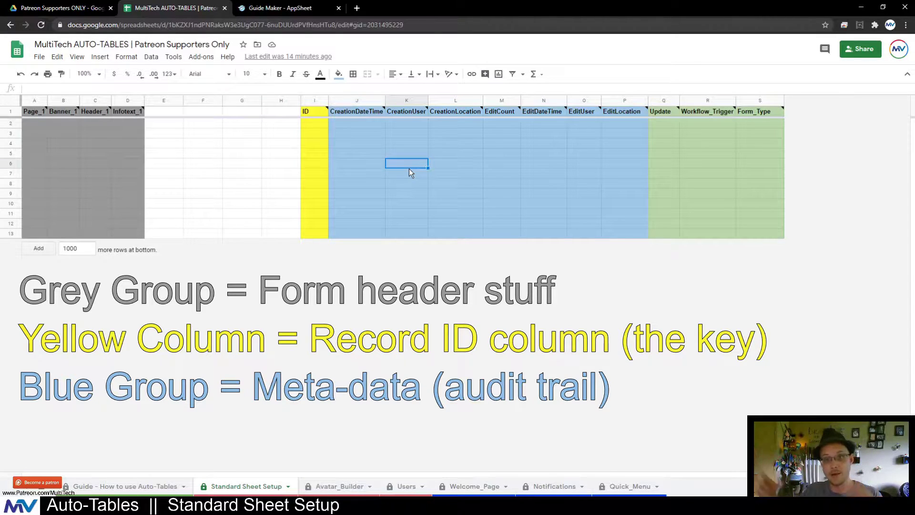
{"action": "left_click", "coordinate": [356, 114]}
{"action": "left_click", "coordinate": [357, 123]}
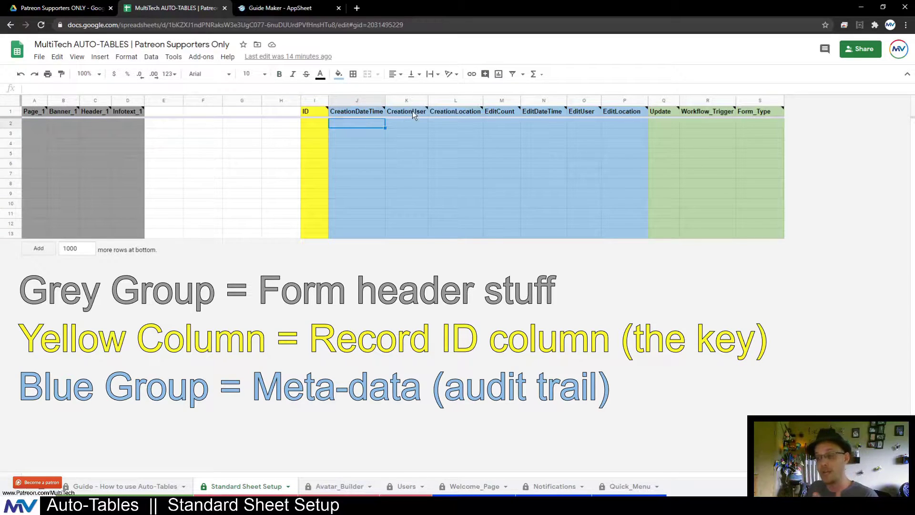
{"action": "mouse_move", "coordinate": [412, 110]}
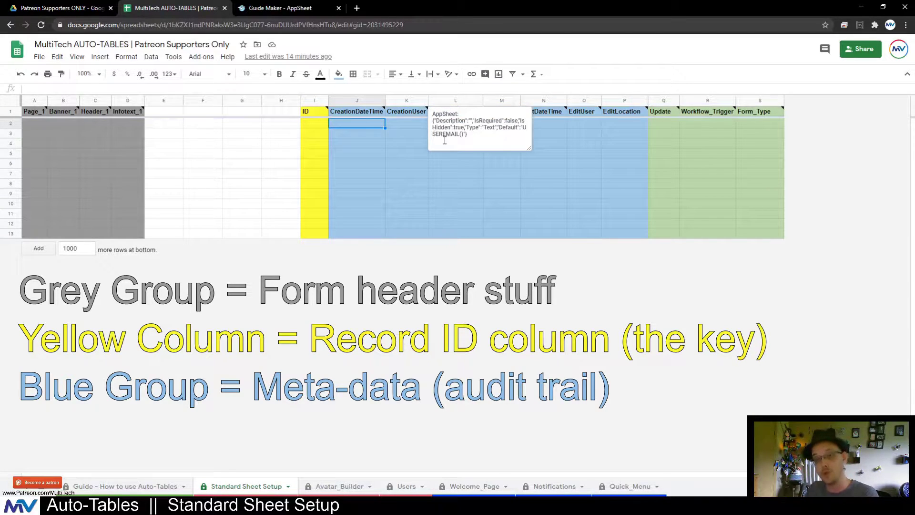
{"action": "left_click", "coordinate": [413, 125]}
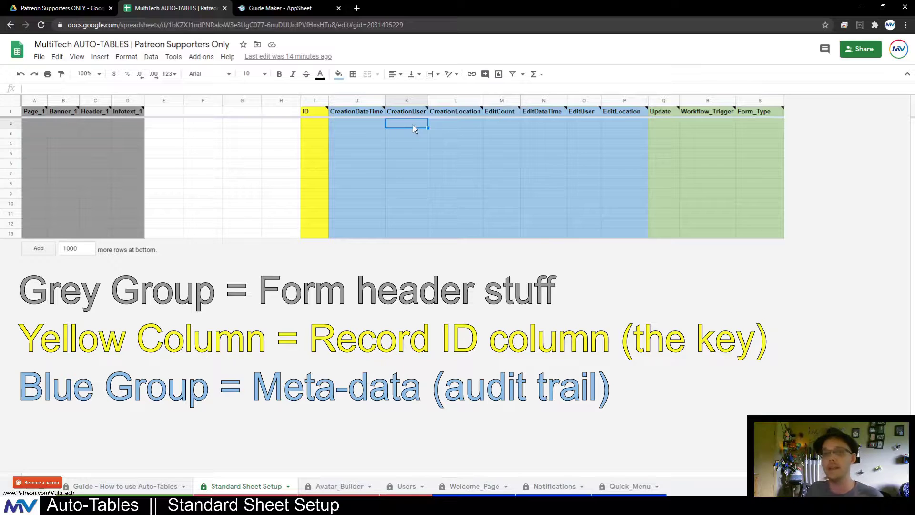
{"action": "left_click", "coordinate": [470, 124]}
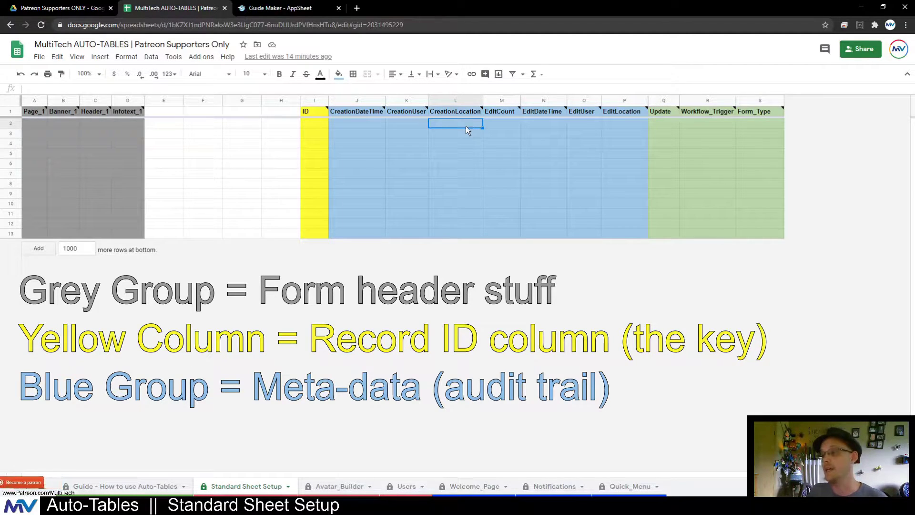
{"action": "left_click", "coordinate": [449, 134]}
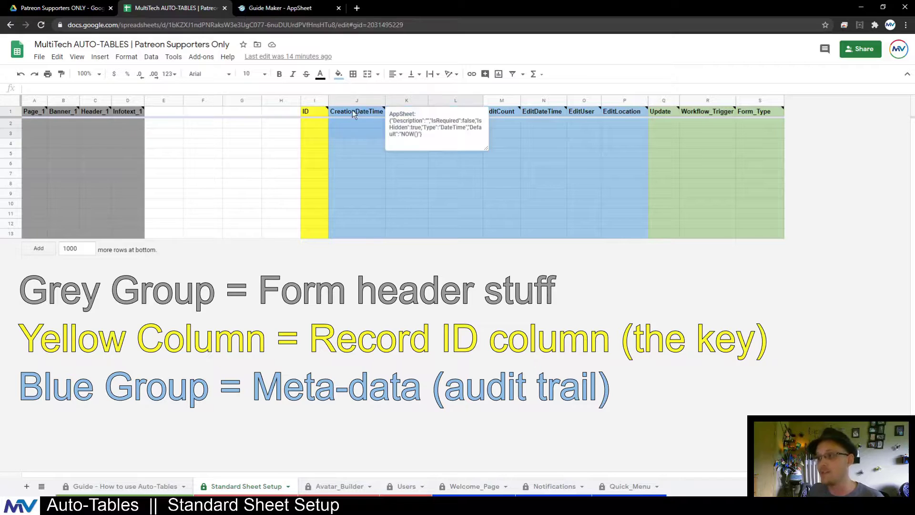
{"action": "left_click", "coordinate": [371, 148]}
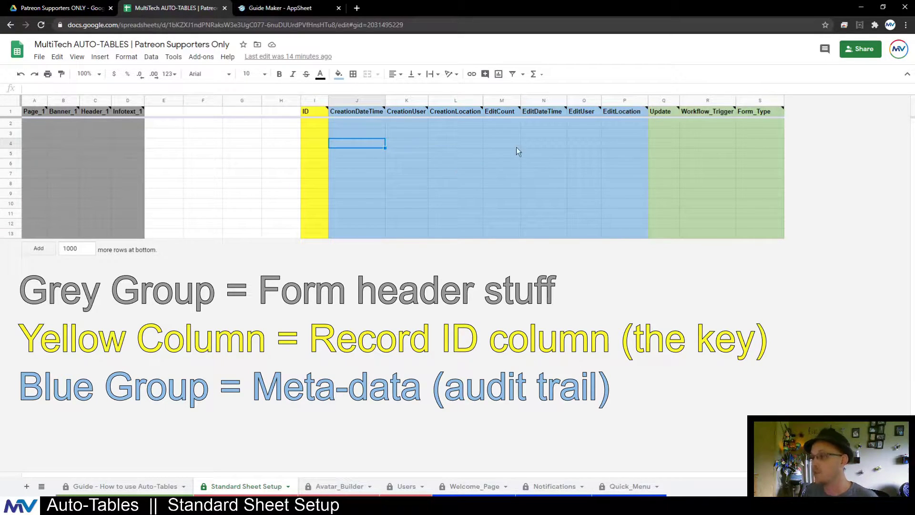
Examine the EditCount column and compare the EditDateTime, EditUser and EditLocation columns with the three creation columns.
{"action": "left_click", "coordinate": [503, 112]}
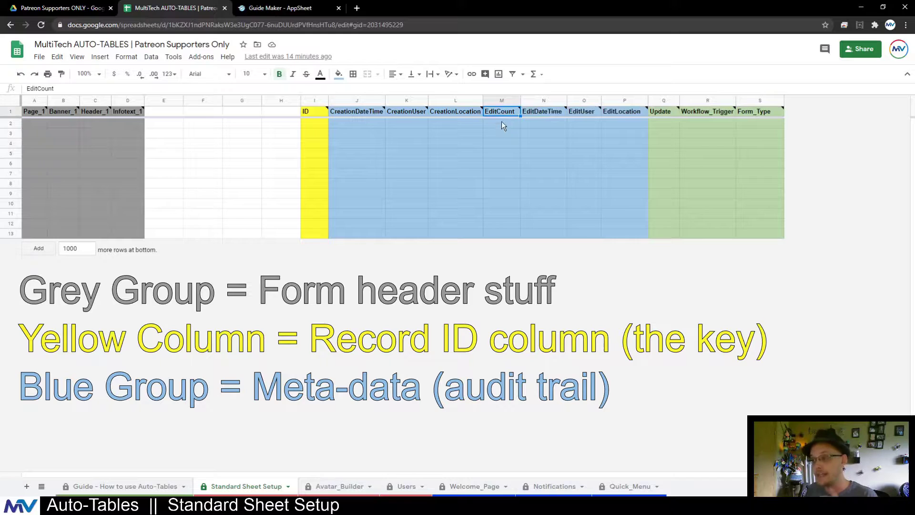
{"action": "left_click", "coordinate": [504, 126]}
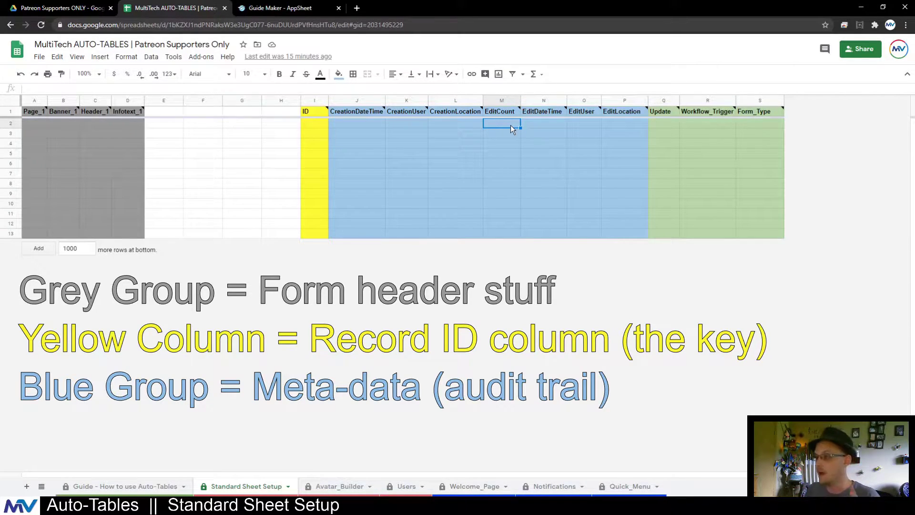
{"action": "left_click_drag", "start_coordinate": [540, 121], "coordinate": [621, 128]}
{"action": "left_click_drag", "start_coordinate": [366, 123], "coordinate": [451, 129]}
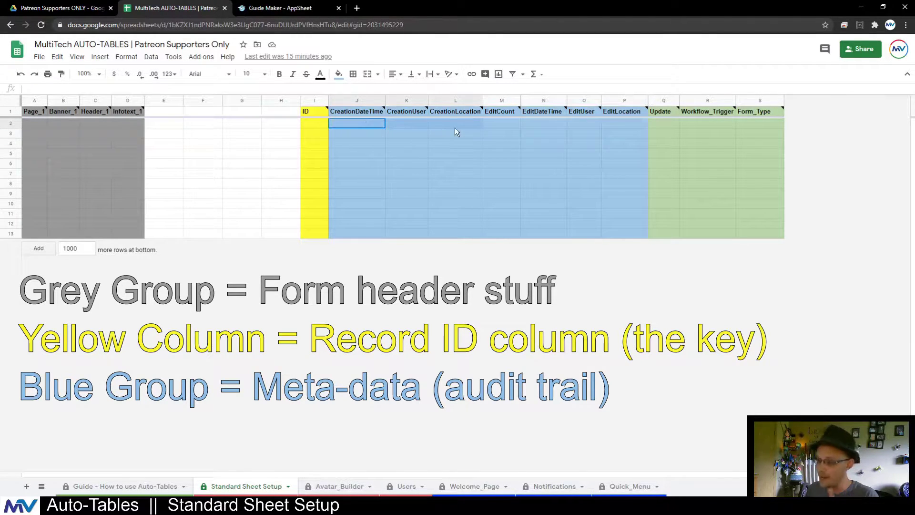
{"action": "left_click_drag", "start_coordinate": [495, 183], "coordinate": [498, 173]}
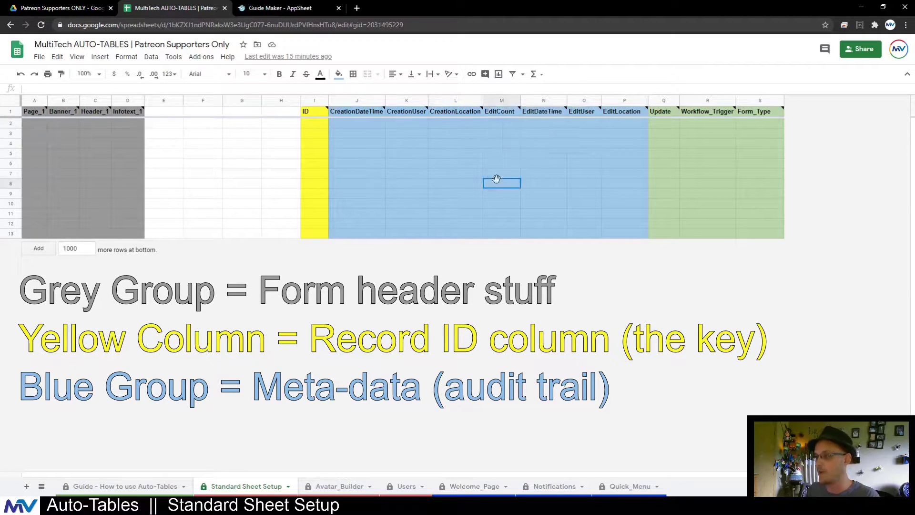
{"action": "left_click", "coordinate": [551, 124]}
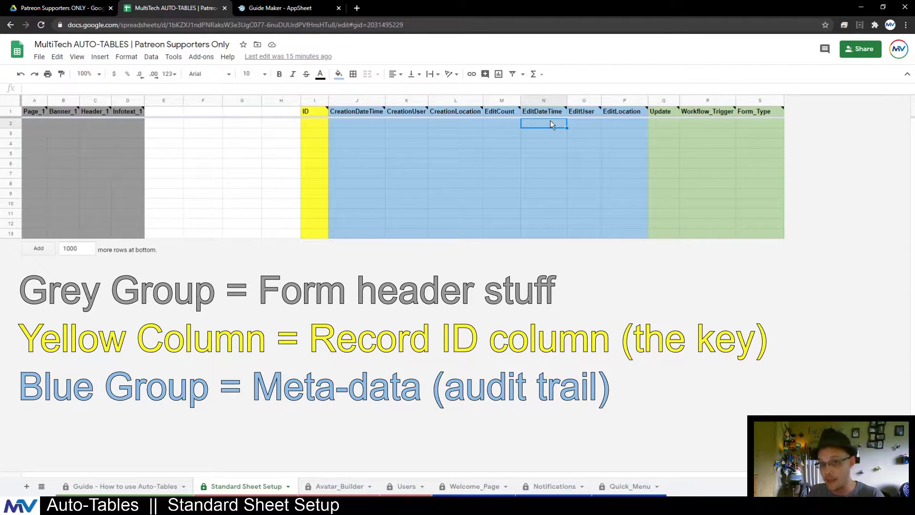
{"action": "left_click", "coordinate": [504, 124]}
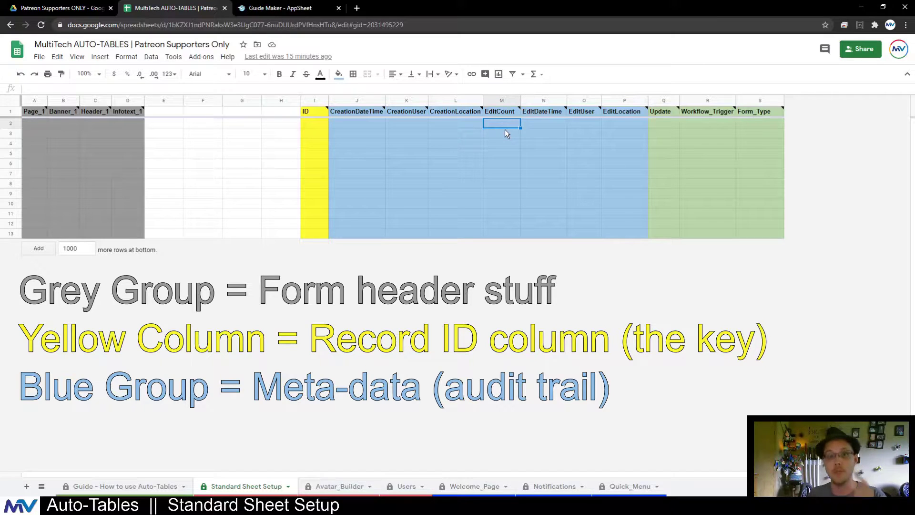
{"action": "left_click_drag", "start_coordinate": [553, 121], "coordinate": [613, 126]}
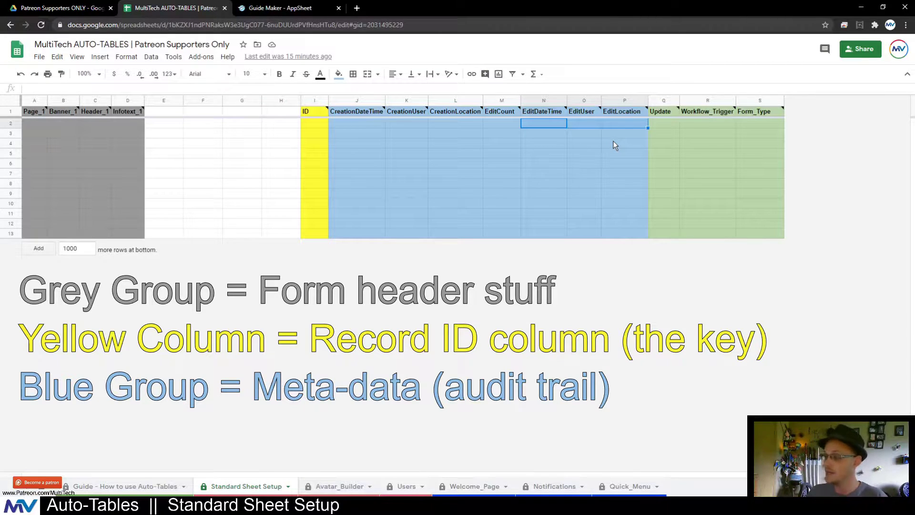
{"action": "left_click", "coordinate": [606, 148]}
{"action": "left_click_drag", "start_coordinate": [611, 121], "coordinate": [543, 139]}
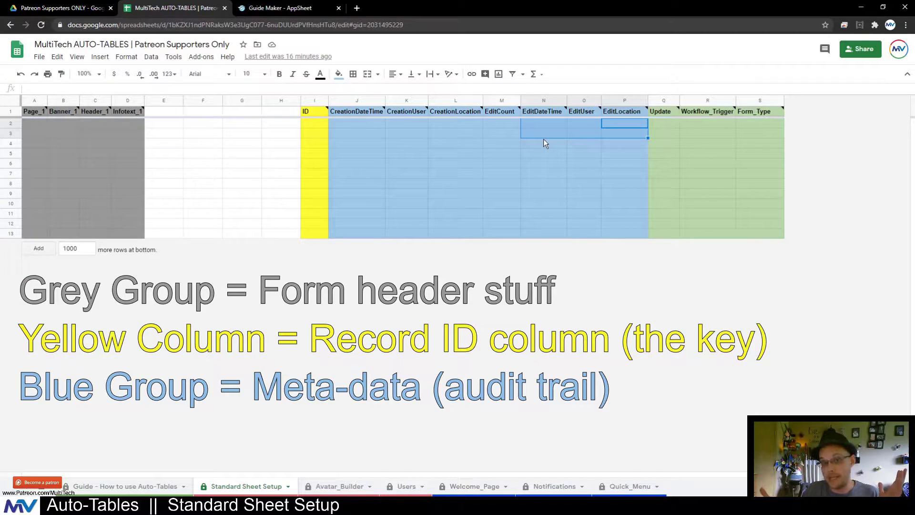
{"action": "left_click", "coordinate": [502, 125]}
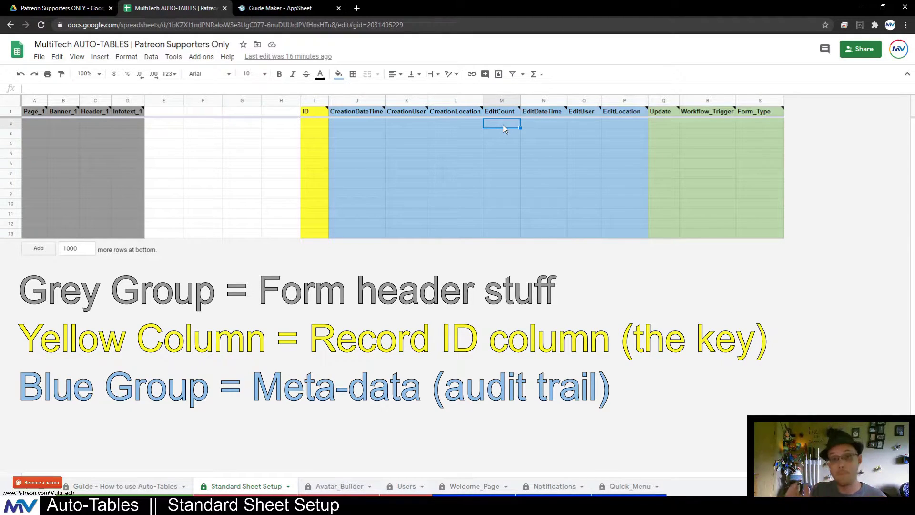
Examine the green automation helper columns Update, Workflow_Trigger and Form_Type, including the note on Workflow_Trigger.
{"action": "left_click", "coordinate": [455, 223]}
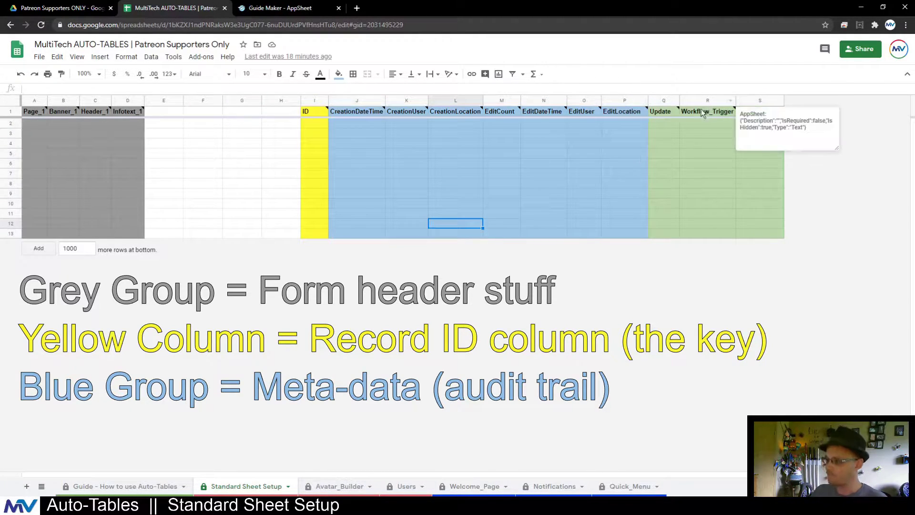
{"action": "left_click", "coordinate": [659, 123]}
{"action": "left_click_drag", "start_coordinate": [744, 193], "coordinate": [745, 193]}
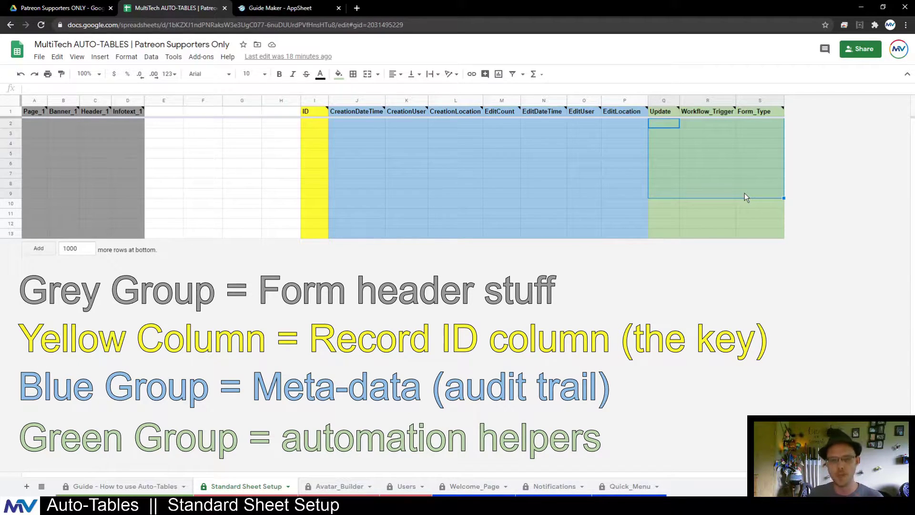
{"action": "left_click", "coordinate": [730, 206]}
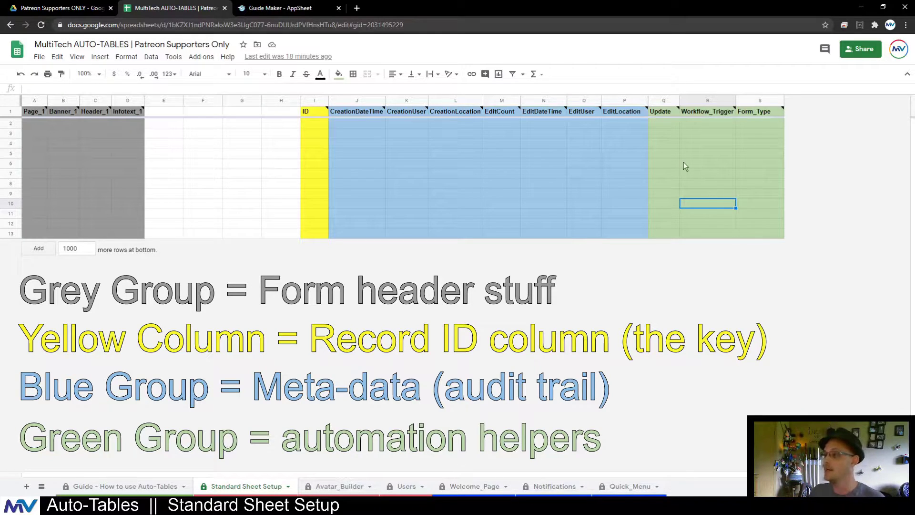
Inspect the green Update column and the blank columns between the grey group and the ID column.
{"action": "left_click", "coordinate": [661, 126]}
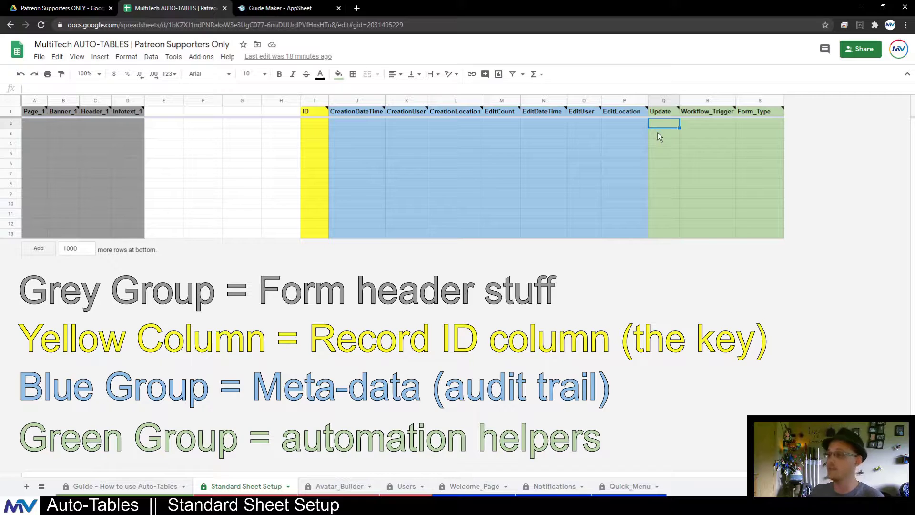
{"action": "left_click", "coordinate": [661, 135]}
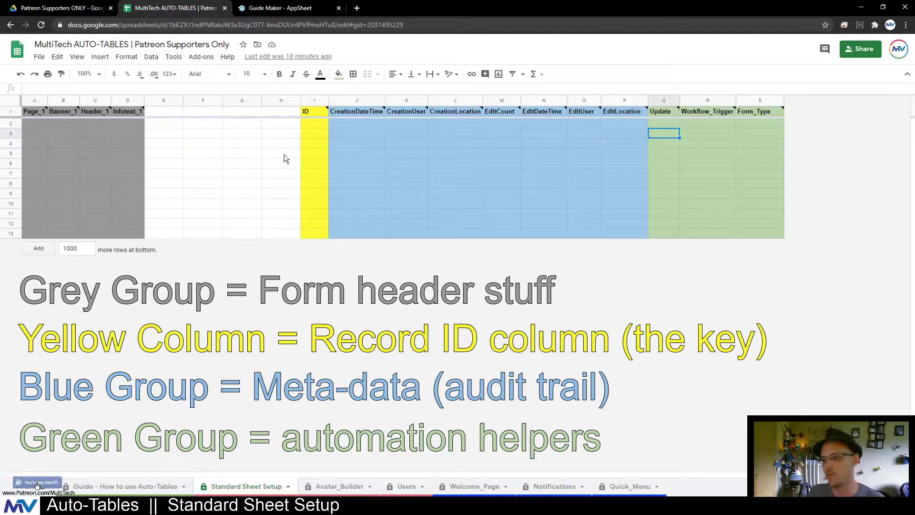
{"action": "left_click_drag", "start_coordinate": [164, 123], "coordinate": [232, 158]}
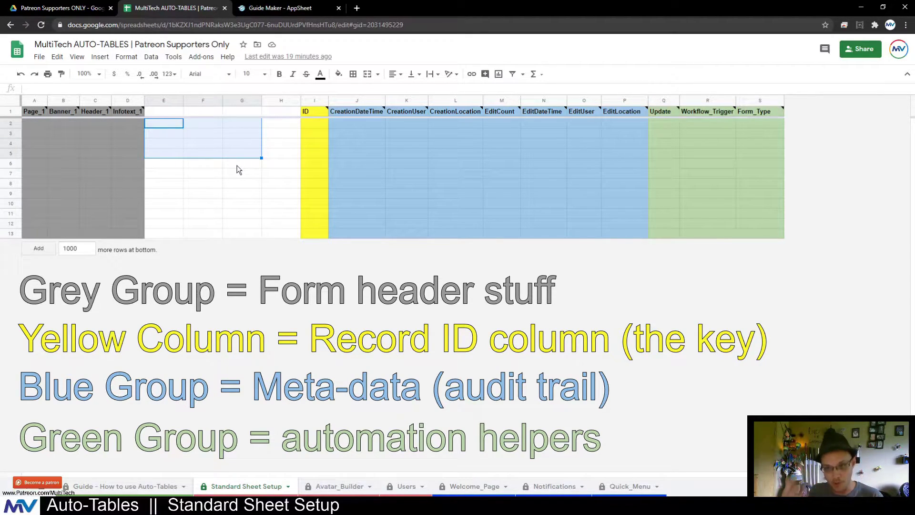
{"action": "left_click", "coordinate": [249, 185]}
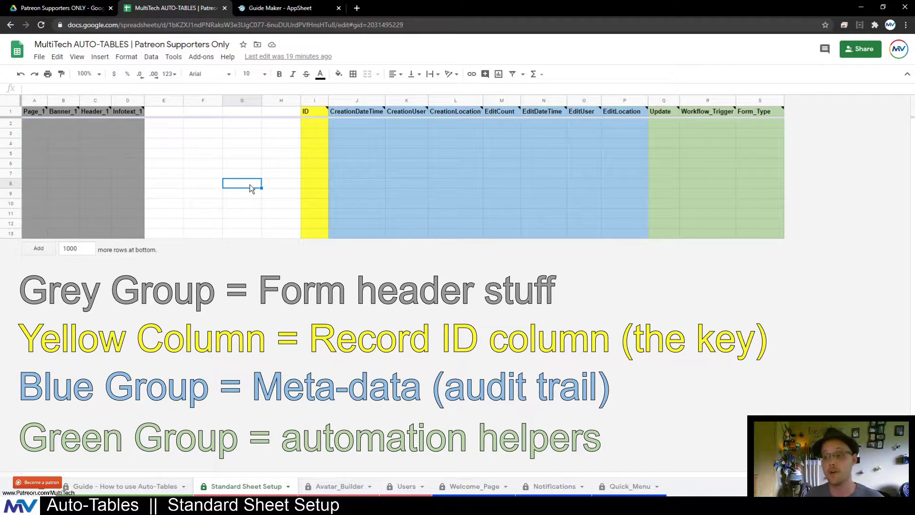
Switch to the Guide Maker app in AppSheet, search its behavior actions for "update" and open the Update Element action.
{"action": "key", "text": "ctrl+Tab"}
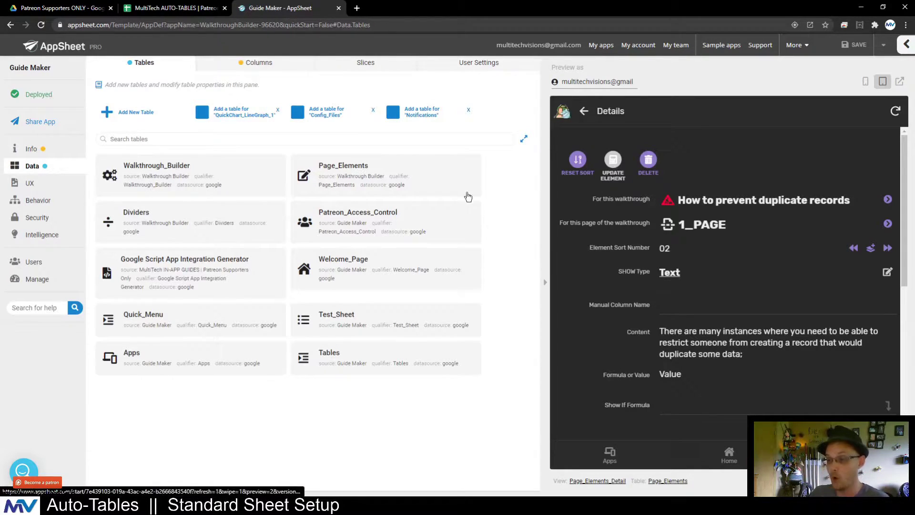
{"action": "left_click", "coordinate": [44, 200]}
{"action": "left_click", "coordinate": [153, 149]}
{"action": "type", "text": "update"}
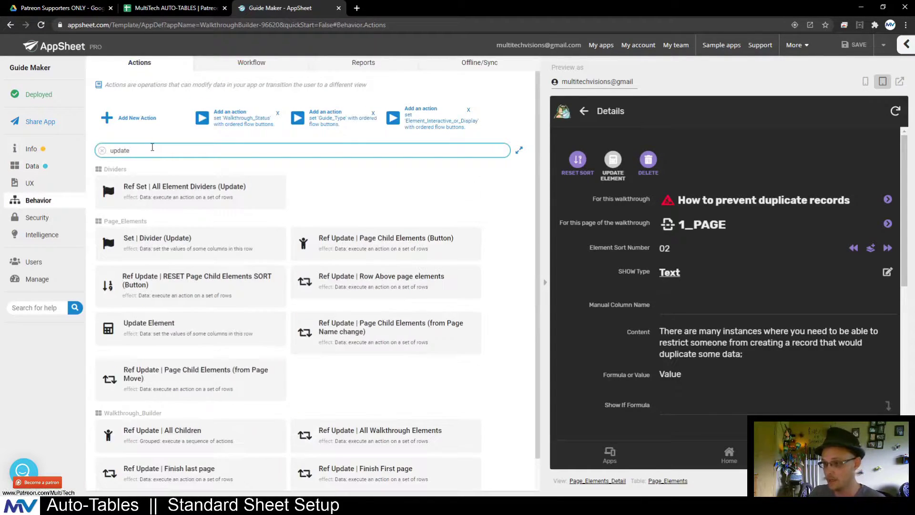
{"action": "scroll", "coordinate": [377, 181], "scroll_direction": "down", "scroll_amount": 1}
{"action": "left_click", "coordinate": [199, 303]}
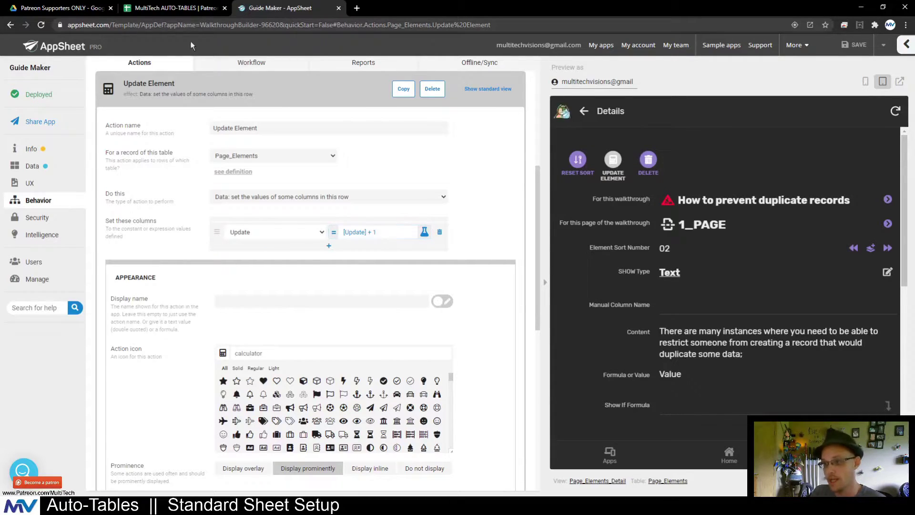
Return to the spreadsheet and read the AppSheet note on the Update heading, highlighting its Type setting.
{"action": "left_click", "coordinate": [176, 8]}
{"action": "mouse_move", "coordinate": [668, 115]}
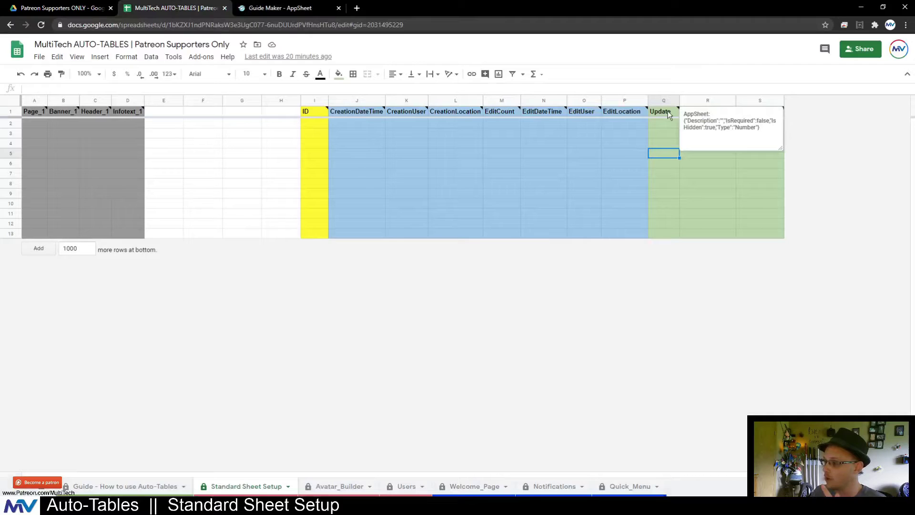
{"action": "double_click", "coordinate": [729, 127]}
{"action": "left_click_drag", "start_coordinate": [731, 129], "coordinate": [756, 127]}
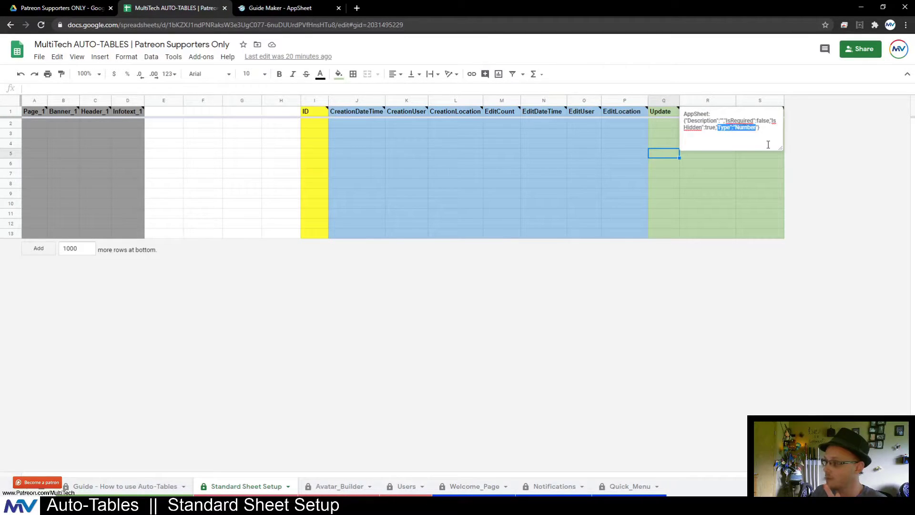
{"action": "left_click", "coordinate": [732, 178]}
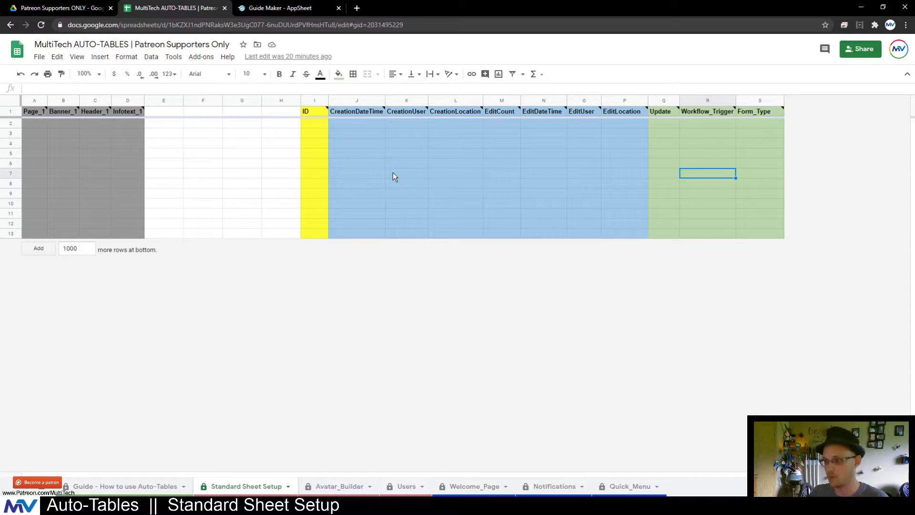
Back in Guide Maker, review the Update Element action's settings and run that action on the previewed page element.
{"action": "left_click", "coordinate": [286, 8]}
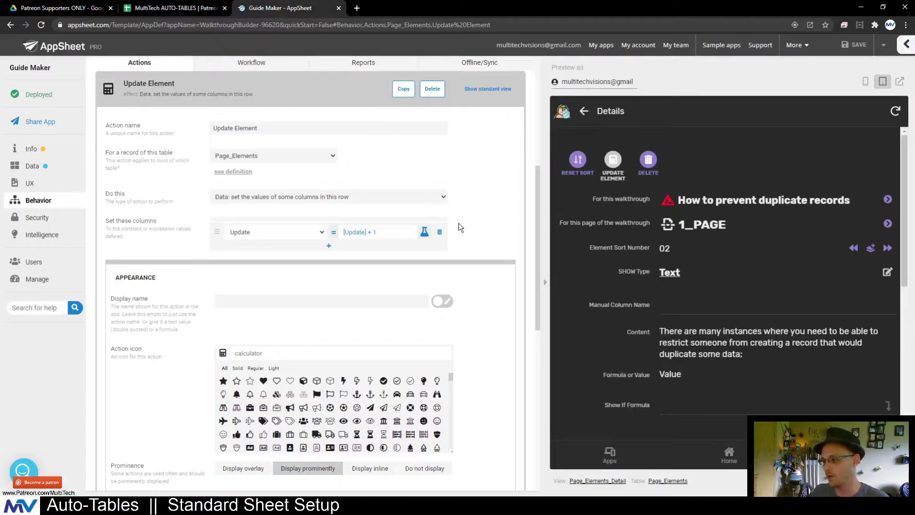
{"action": "scroll", "coordinate": [468, 229], "scroll_direction": "up", "scroll_amount": 2}
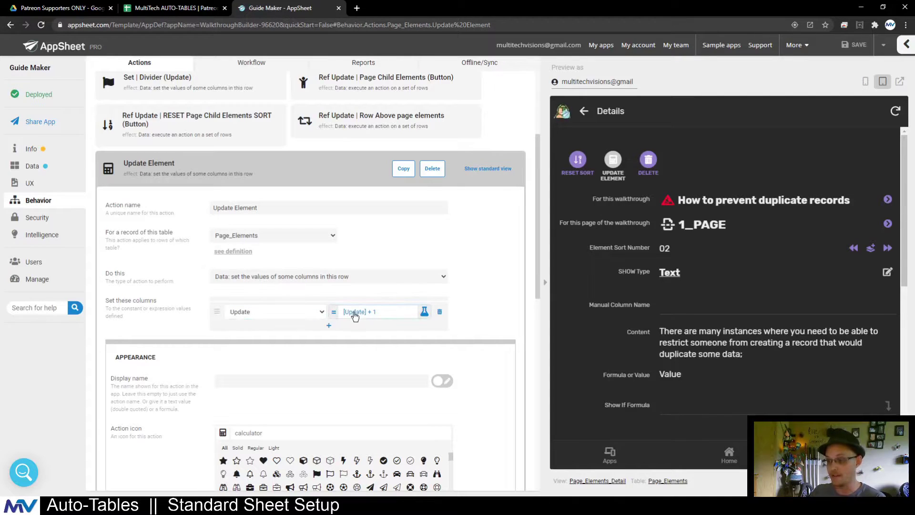
{"action": "scroll", "coordinate": [470, 284], "scroll_direction": "down", "scroll_amount": 6}
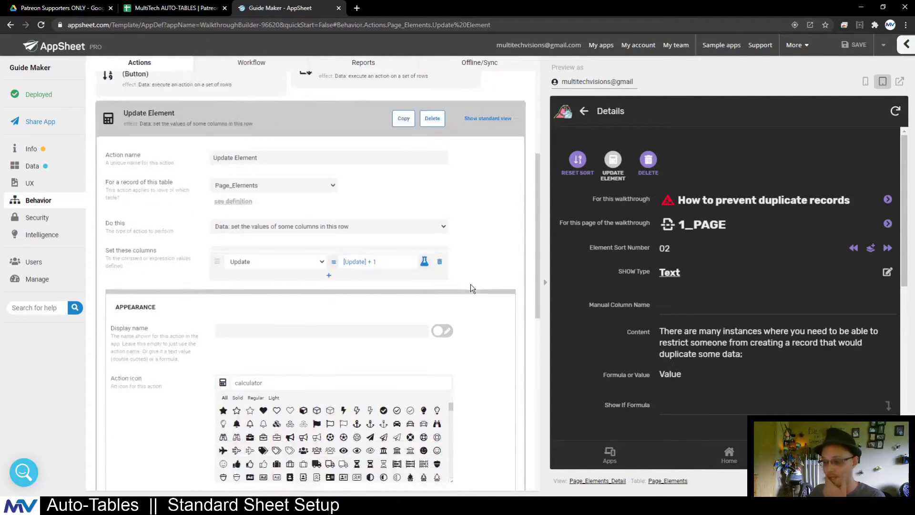
{"action": "left_click", "coordinate": [612, 162]}
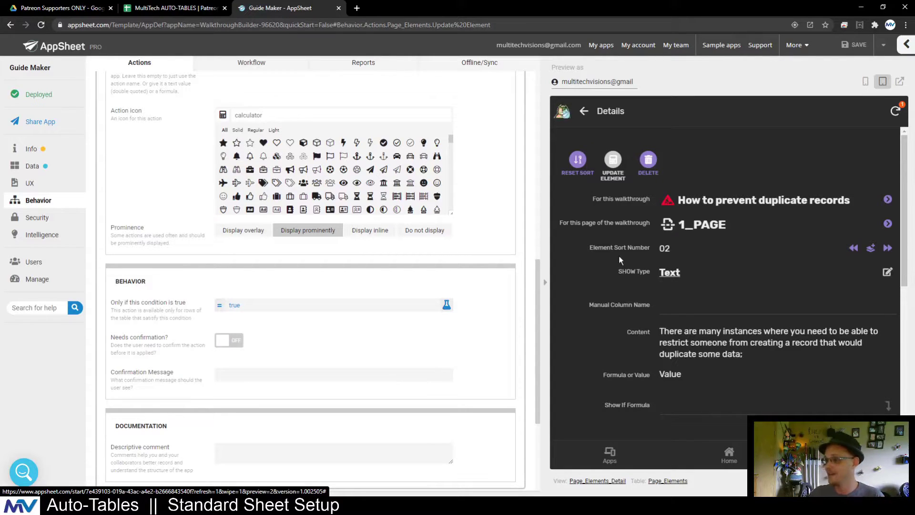
Return to the spreadsheet and point out the Update column, the EditDateTime to EditLocation cells, EditCount and the blank columns before ID.
{"action": "scroll", "coordinate": [452, 272], "scroll_direction": "up", "scroll_amount": 3}
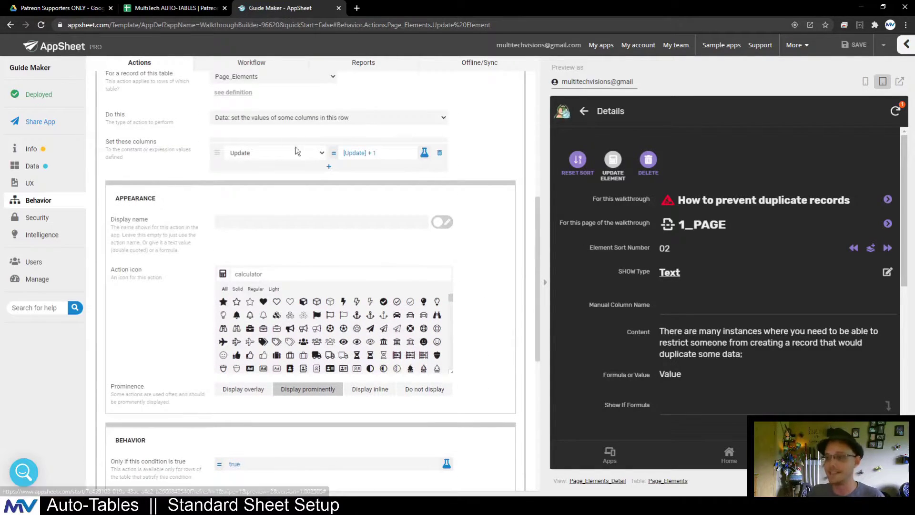
{"action": "left_click", "coordinate": [176, 8]}
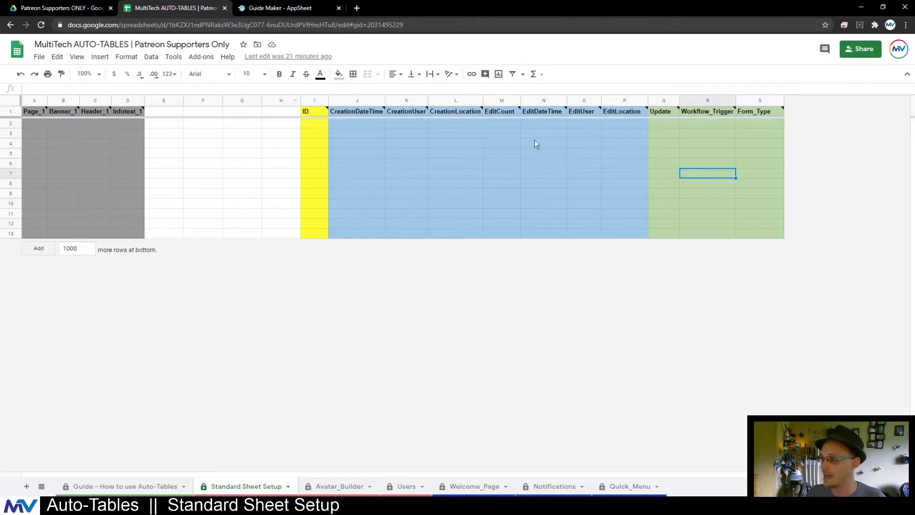
{"action": "left_click", "coordinate": [662, 124]}
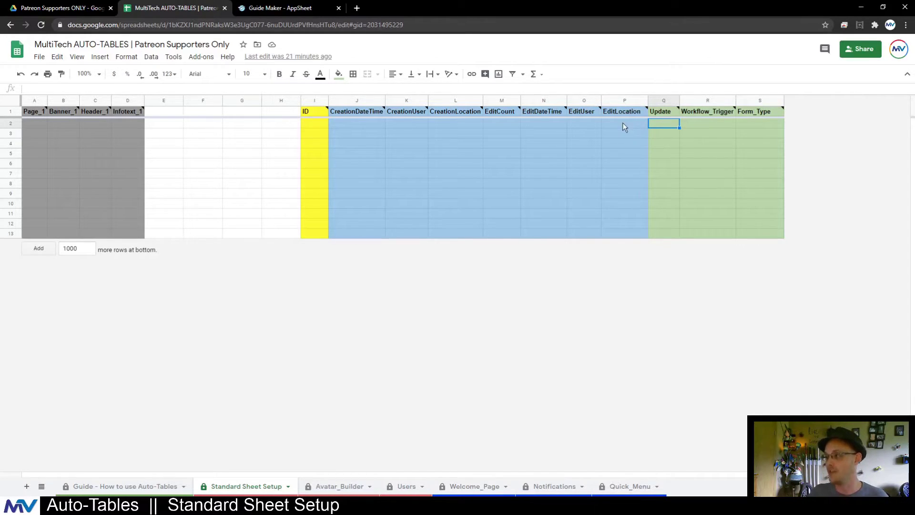
{"action": "left_click_drag", "start_coordinate": [622, 122], "coordinate": [537, 121]}
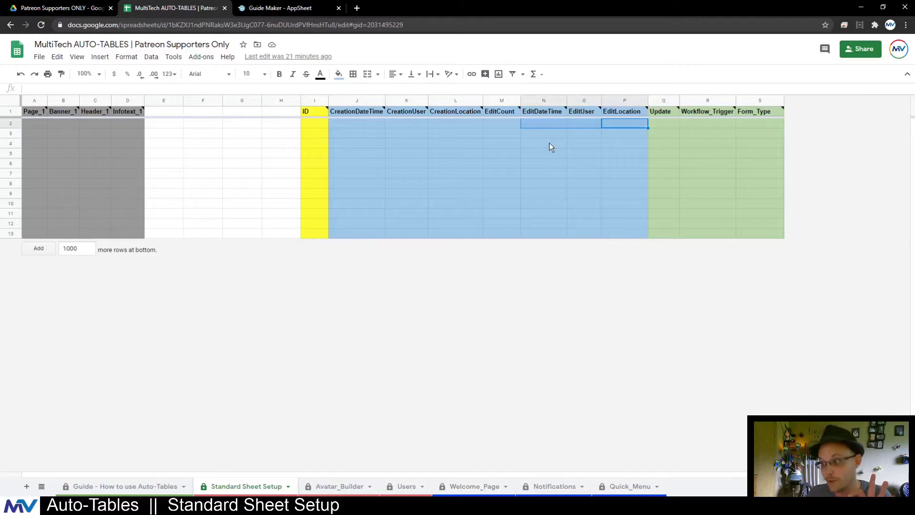
{"action": "left_click", "coordinate": [498, 122]}
{"action": "left_click_drag", "start_coordinate": [277, 124], "coordinate": [171, 127]}
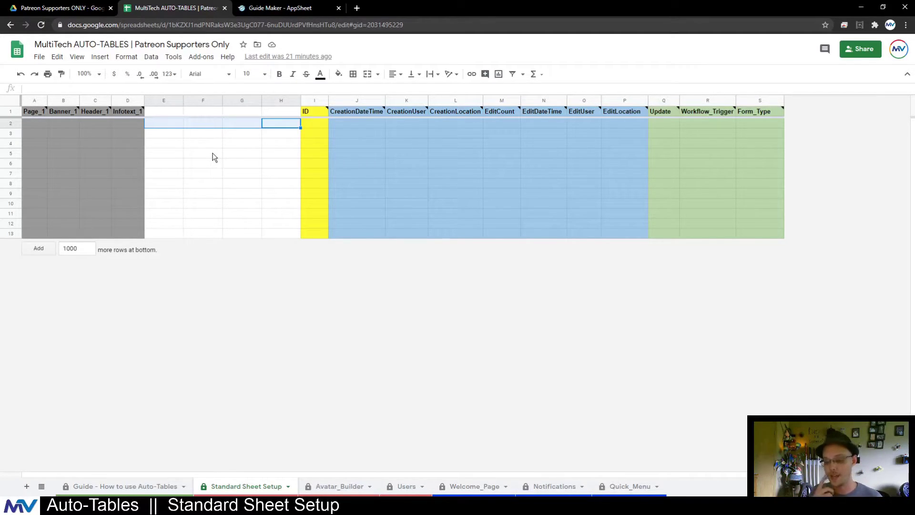
Switch to Guide Maker and go back in the app preview from the page element's details to its parent guide's action buttons.
{"action": "left_click", "coordinate": [280, 8]}
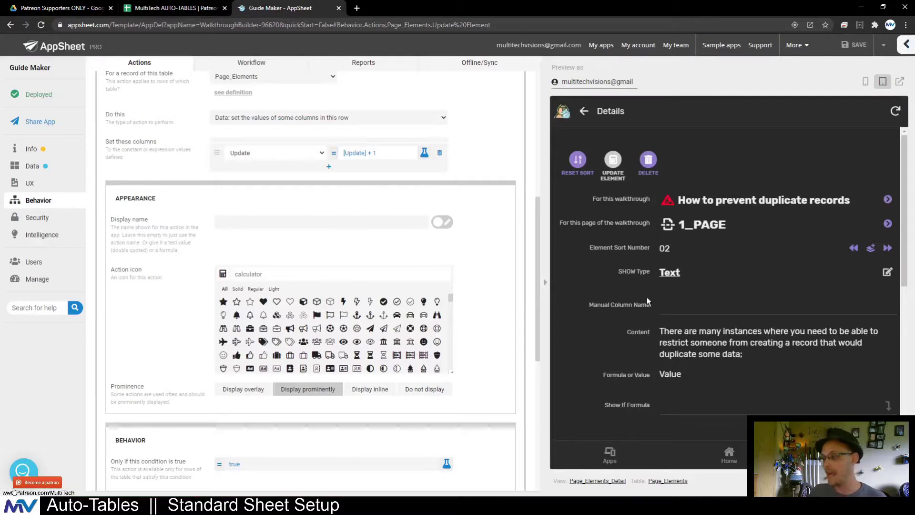
{"action": "left_click", "coordinate": [603, 286]}
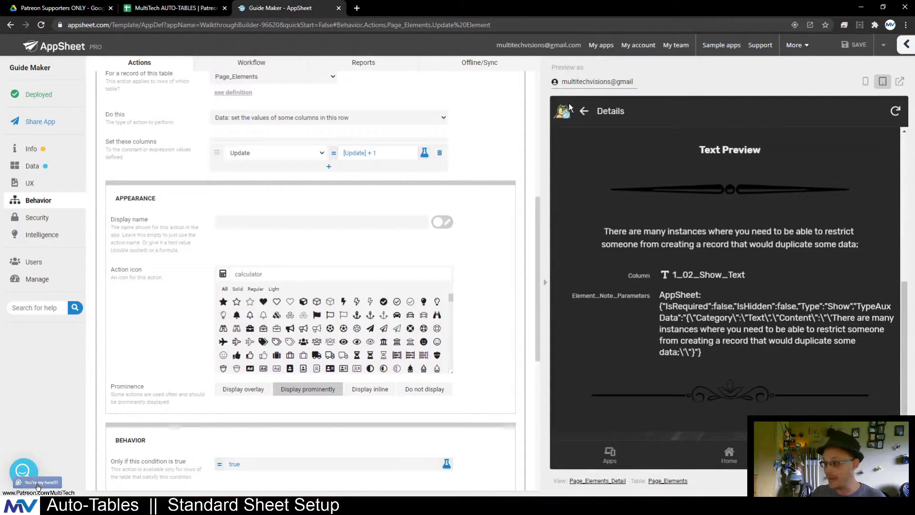
{"action": "left_click", "coordinate": [583, 110]}
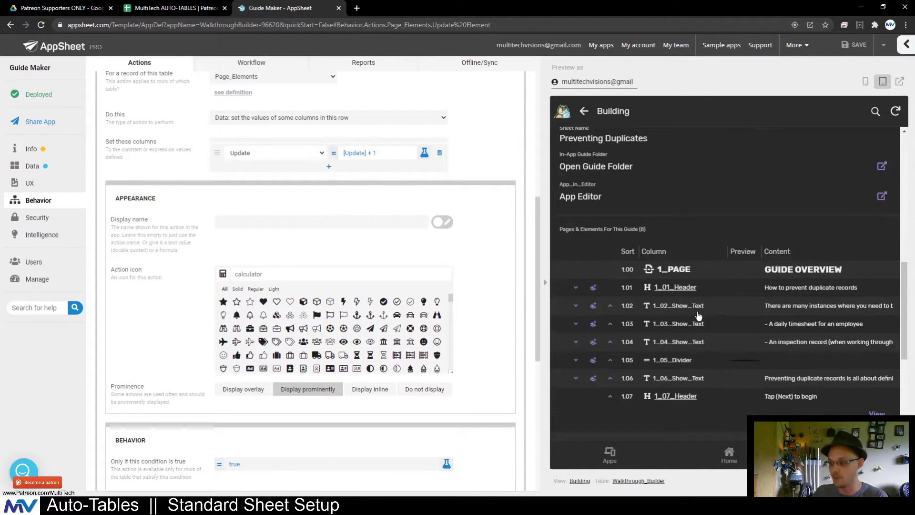
{"action": "scroll", "coordinate": [675, 305], "scroll_direction": "up", "scroll_amount": 2}
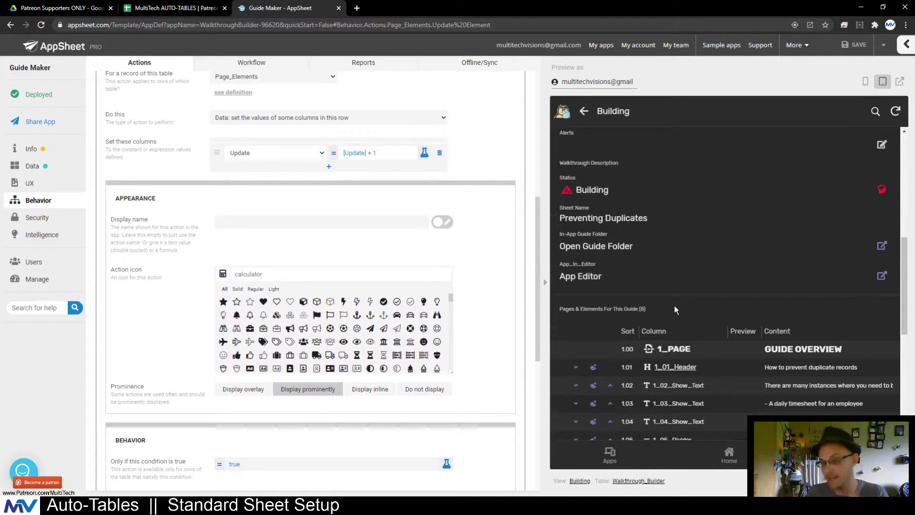
{"action": "scroll", "coordinate": [674, 302], "scroll_direction": "up", "scroll_amount": 4}
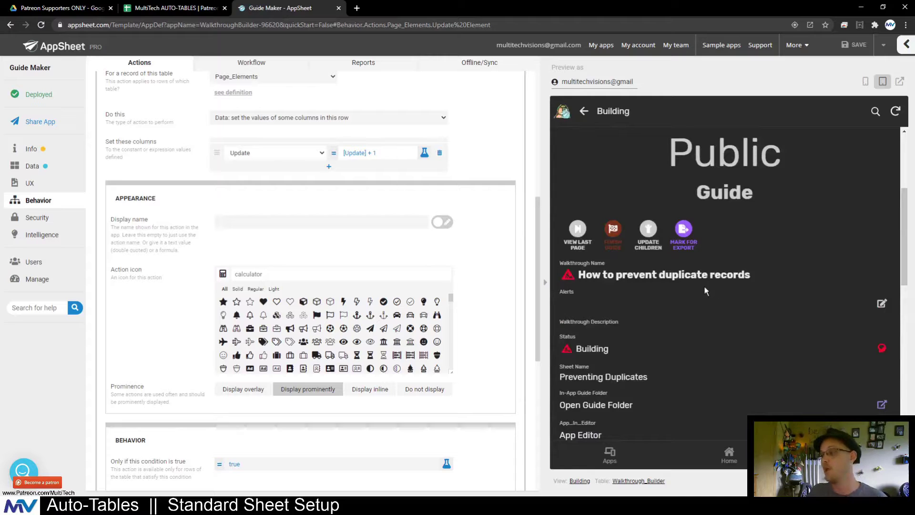
Run and confirm the Update Children action on the "How to prevent duplicate records" guide, and look over its pages and elements.
{"action": "left_click", "coordinate": [648, 244]}
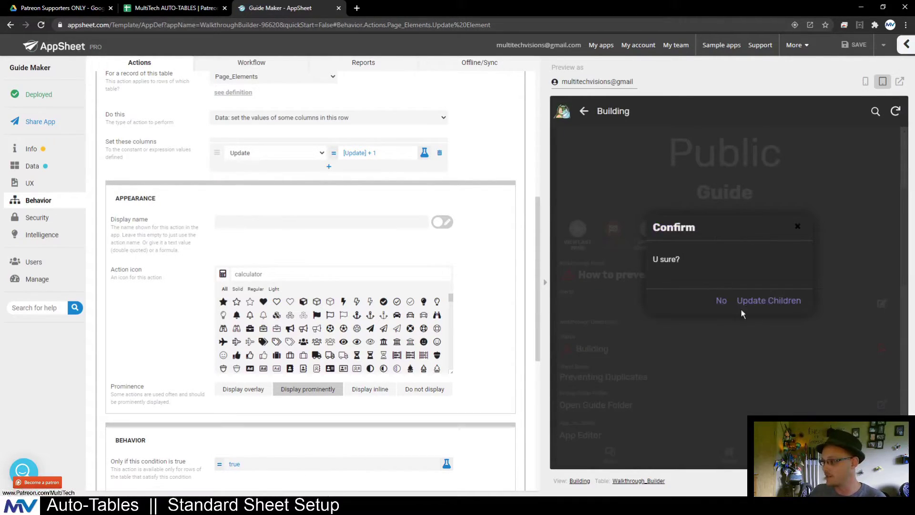
{"action": "left_click", "coordinate": [744, 294]}
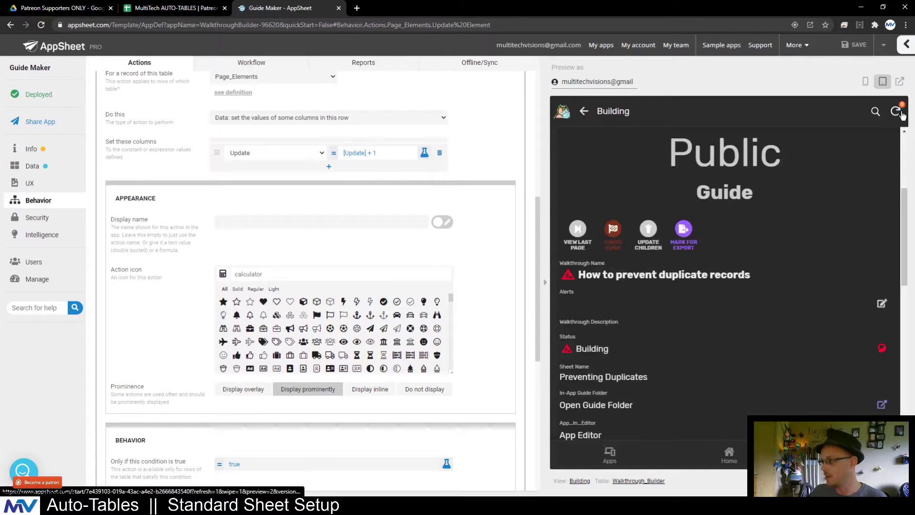
{"action": "scroll", "coordinate": [712, 226], "scroll_direction": "down", "scroll_amount": 5}
{"action": "scroll", "coordinate": [709, 228], "scroll_direction": "down", "scroll_amount": 1}
{"action": "scroll", "coordinate": [678, 205], "scroll_direction": "up", "scroll_amount": 2}
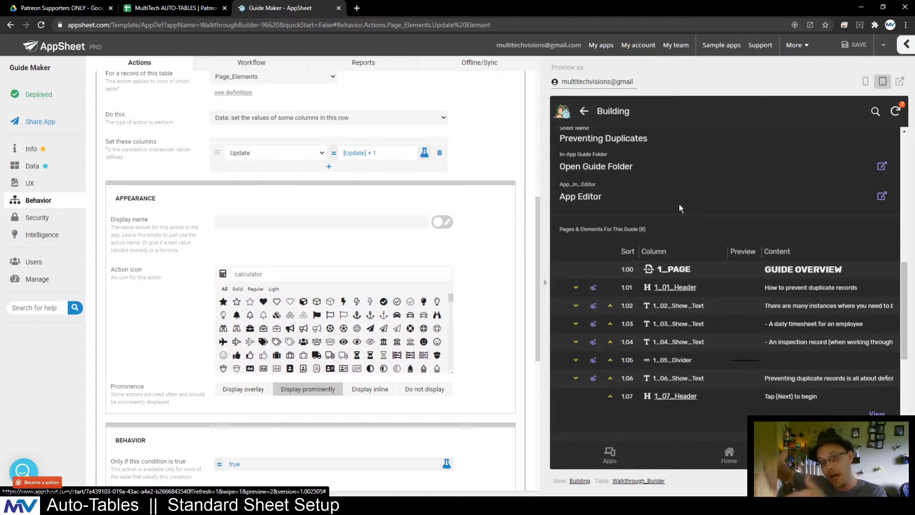
{"action": "scroll", "coordinate": [666, 230], "scroll_direction": "up", "scroll_amount": 3}
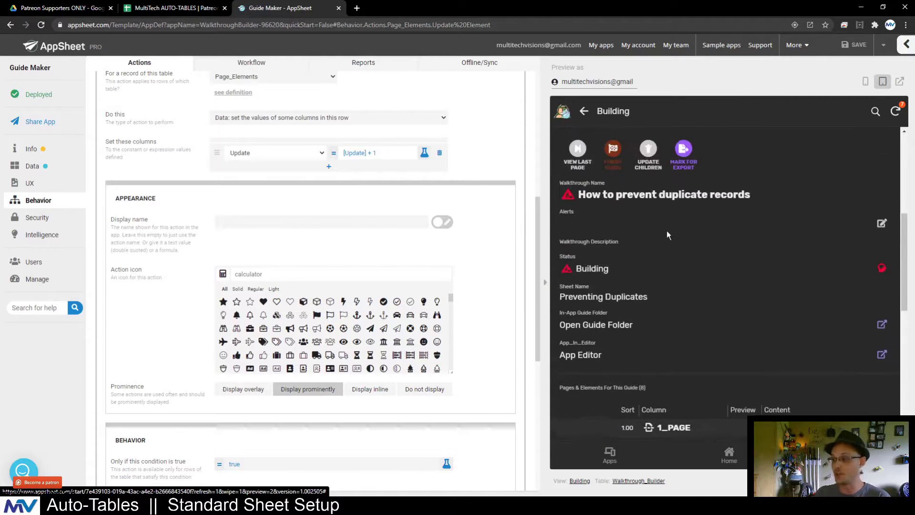
Close the Update Element action and review the referenced rows and action of "Ref Update | Page Child Elements (Button)".
{"action": "scroll", "coordinate": [232, 283], "scroll_direction": "up", "scroll_amount": 4}
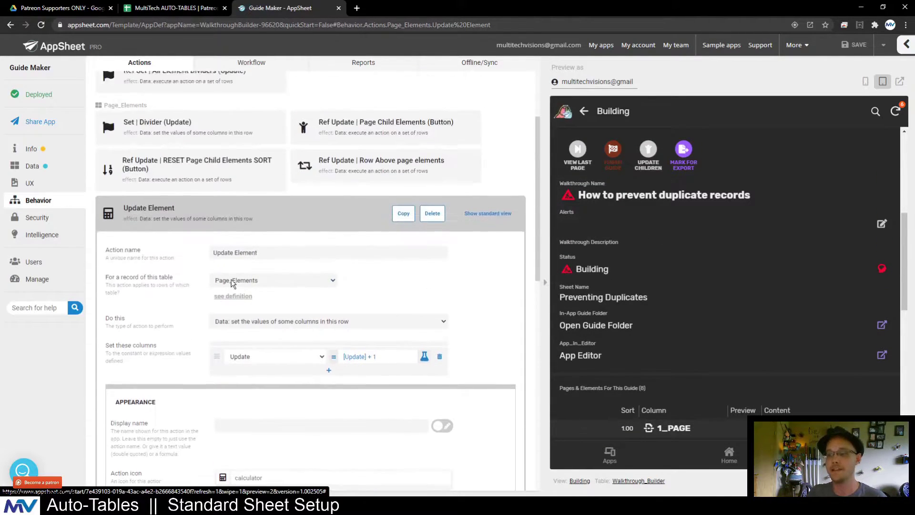
{"action": "scroll", "coordinate": [232, 283], "scroll_direction": "up", "scroll_amount": 1}
{"action": "left_click", "coordinate": [169, 251]}
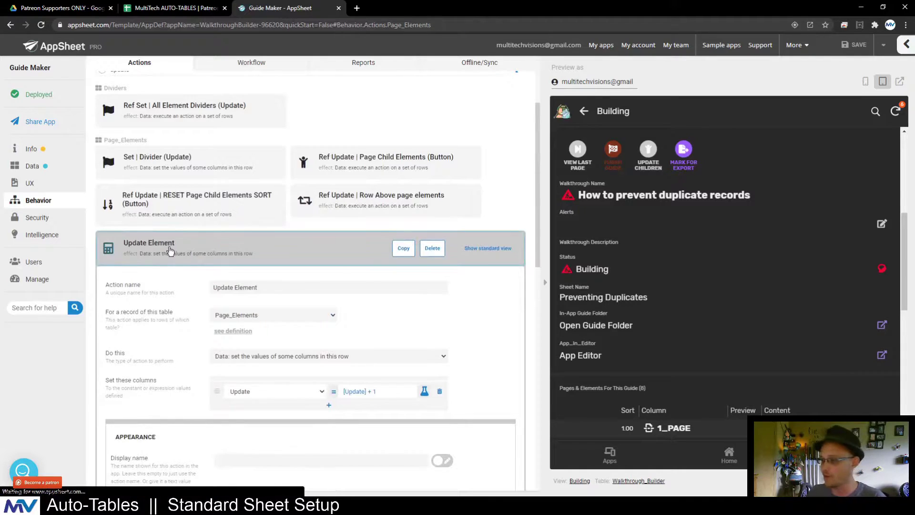
{"action": "left_click", "coordinate": [338, 221]}
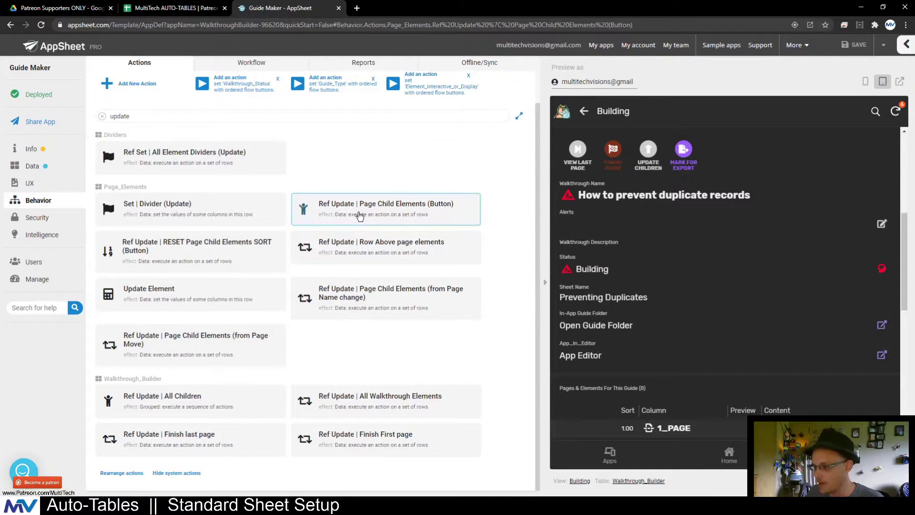
{"action": "scroll", "coordinate": [392, 224], "scroll_direction": "down", "scroll_amount": 2}
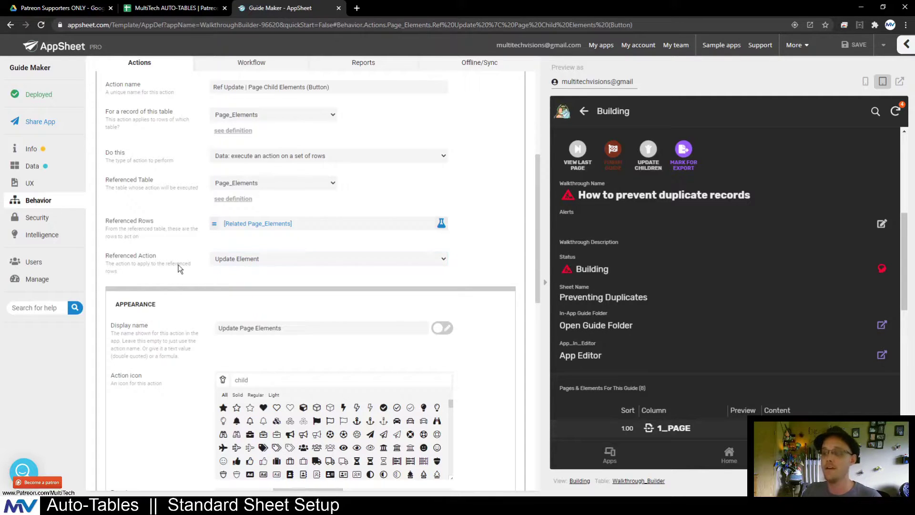
{"action": "scroll", "coordinate": [179, 269], "scroll_direction": "up", "scroll_amount": 3}
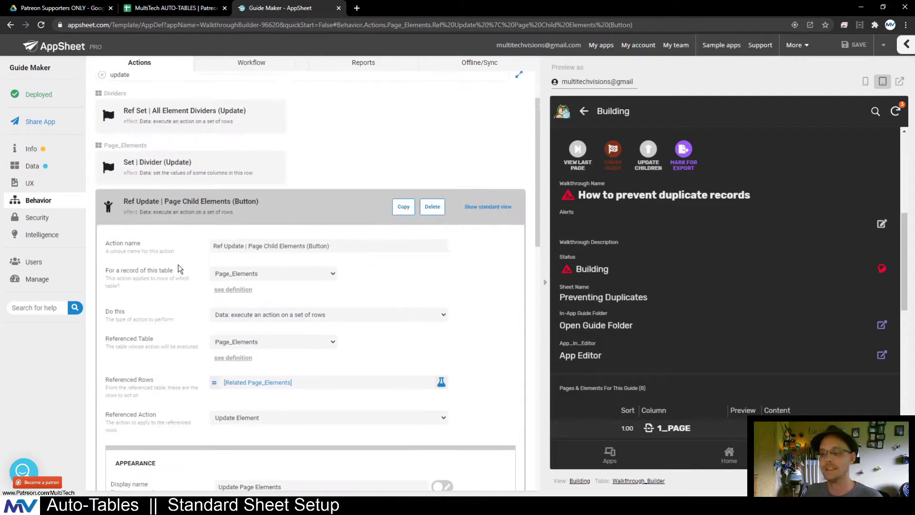
{"action": "left_click", "coordinate": [180, 213]}
Return to the spreadsheet and point out the green Update column and the adjacent Workflow_Trigger column.
{"action": "left_click", "coordinate": [184, 6]}
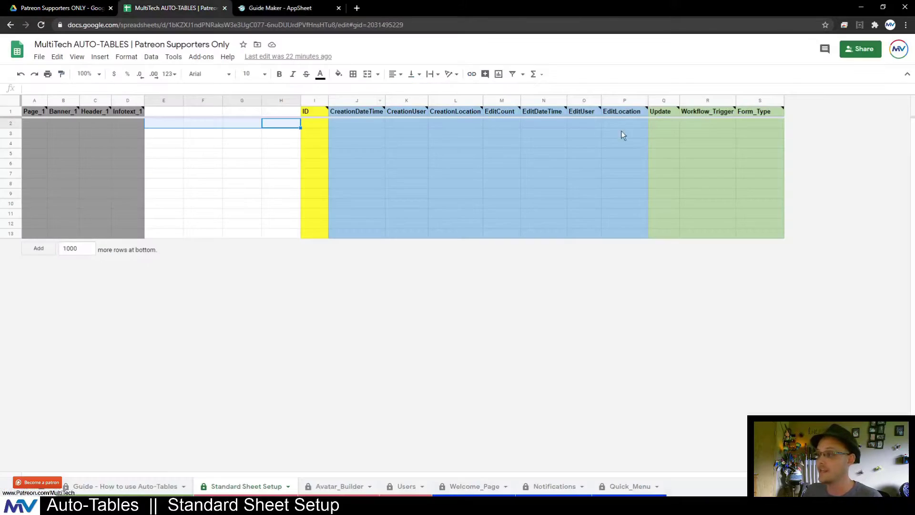
{"action": "left_click", "coordinate": [663, 101]}
{"action": "left_click", "coordinate": [668, 145]}
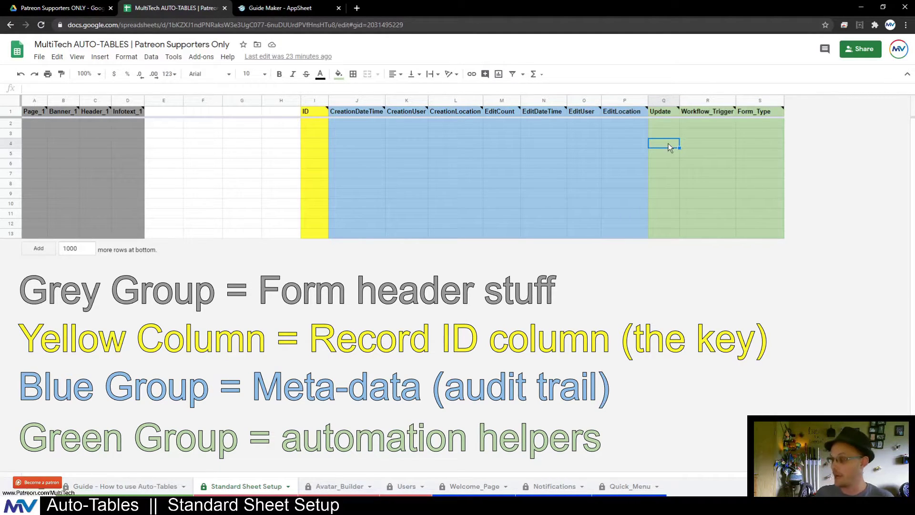
{"action": "left_click", "coordinate": [709, 124]}
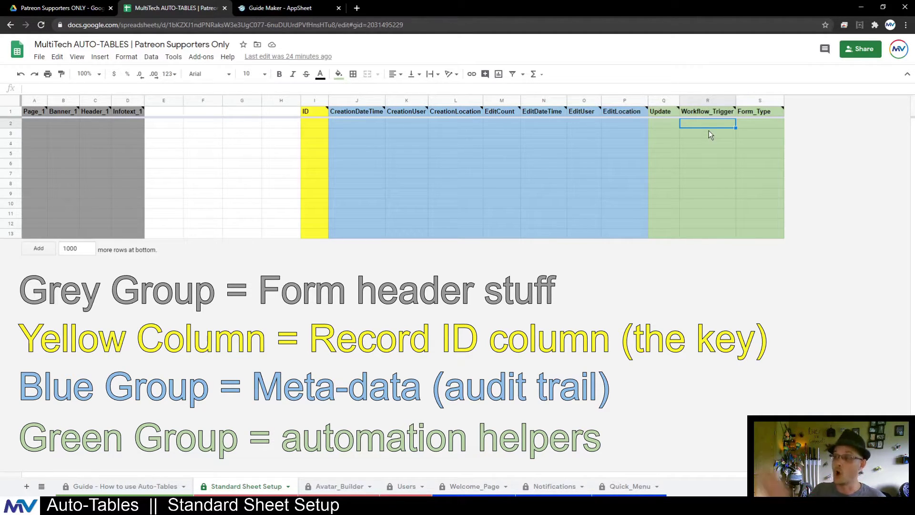
Switch to Guide Maker, review the "Stack | Save Patreon Access Form" action's grouped settings and collapse that action.
{"action": "key", "text": "ctrl+Tab"}
{"action": "scroll", "coordinate": [224, 218], "scroll_direction": "up", "scroll_amount": 1}
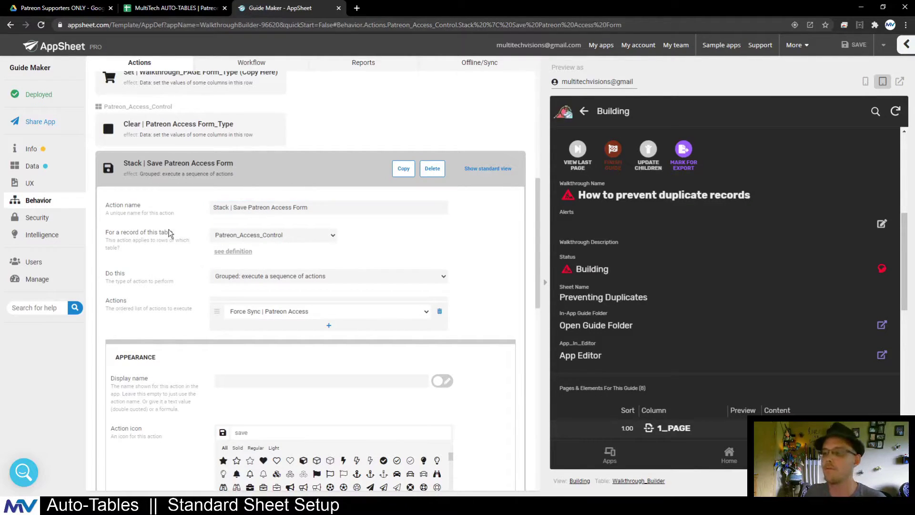
{"action": "scroll", "coordinate": [174, 252], "scroll_direction": "down", "scroll_amount": 2}
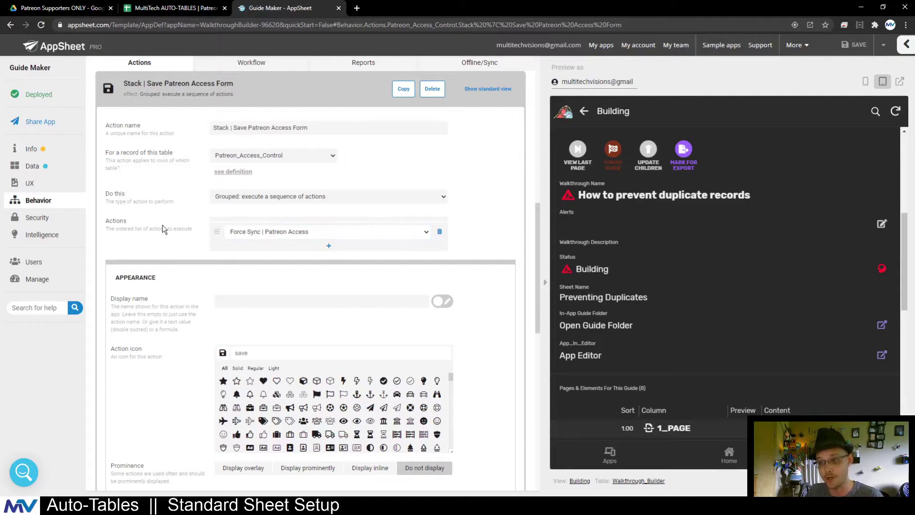
{"action": "scroll", "coordinate": [163, 227], "scroll_direction": "up", "scroll_amount": 2}
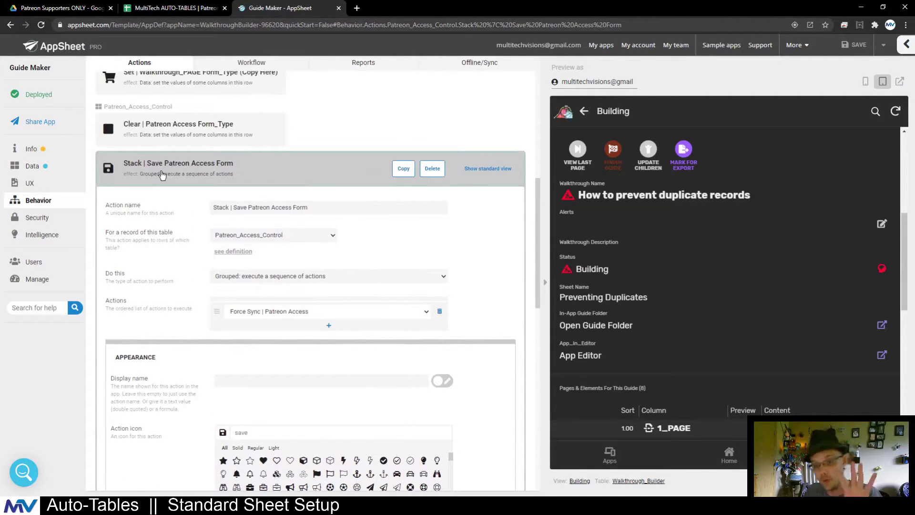
{"action": "scroll", "coordinate": [163, 234], "scroll_direction": "down", "scroll_amount": 6}
{"action": "scroll", "coordinate": [161, 232], "scroll_direction": "up", "scroll_amount": 6}
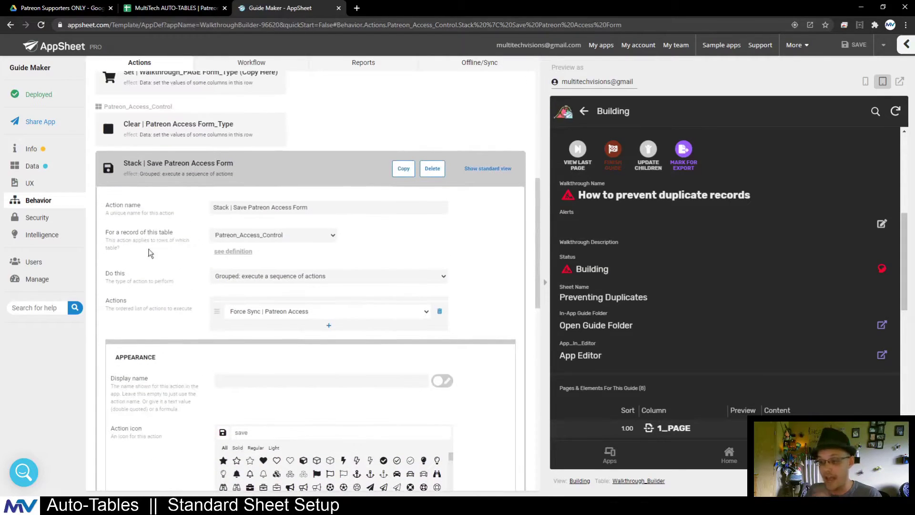
{"action": "left_click", "coordinate": [164, 173]}
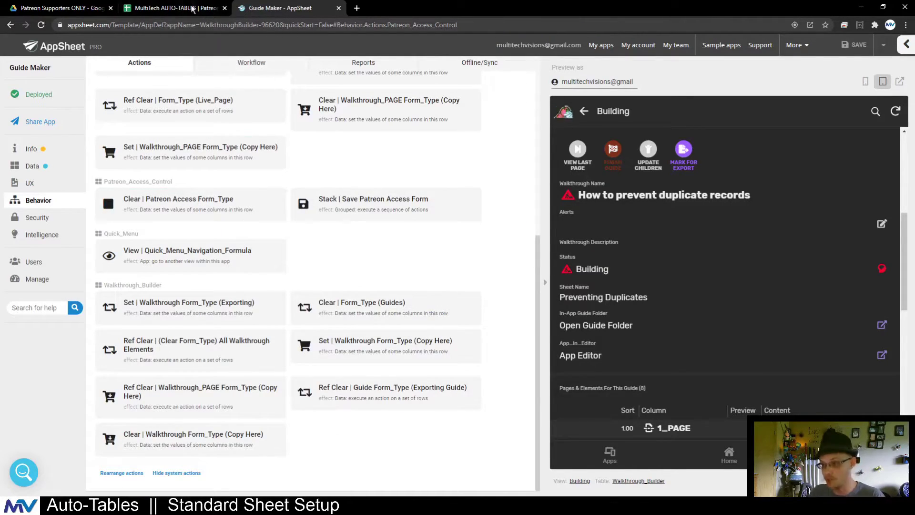
Revisit the Workflow_Trigger column in the spreadsheet, and open Guide Maker's "Notify Patron of access" workflow rule.
{"action": "left_click", "coordinate": [174, 8]}
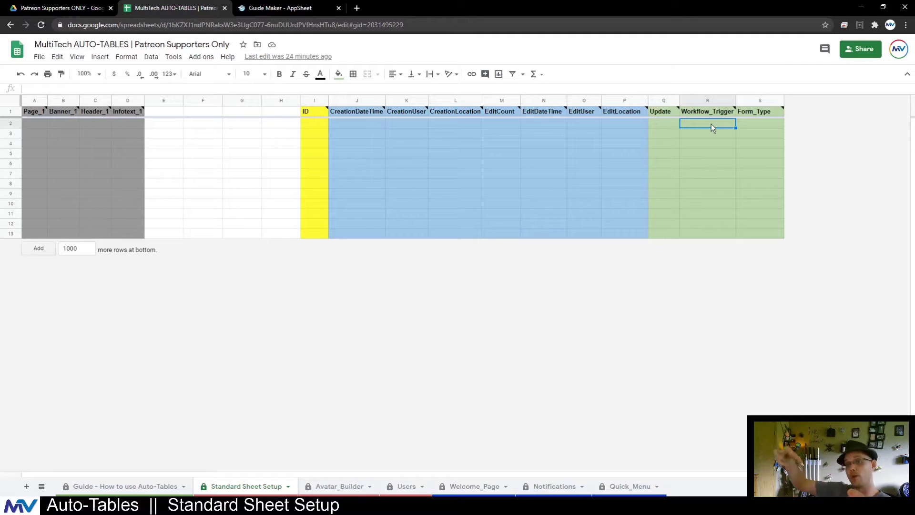
{"action": "left_click", "coordinate": [281, 9]}
{"action": "left_click", "coordinate": [259, 63]}
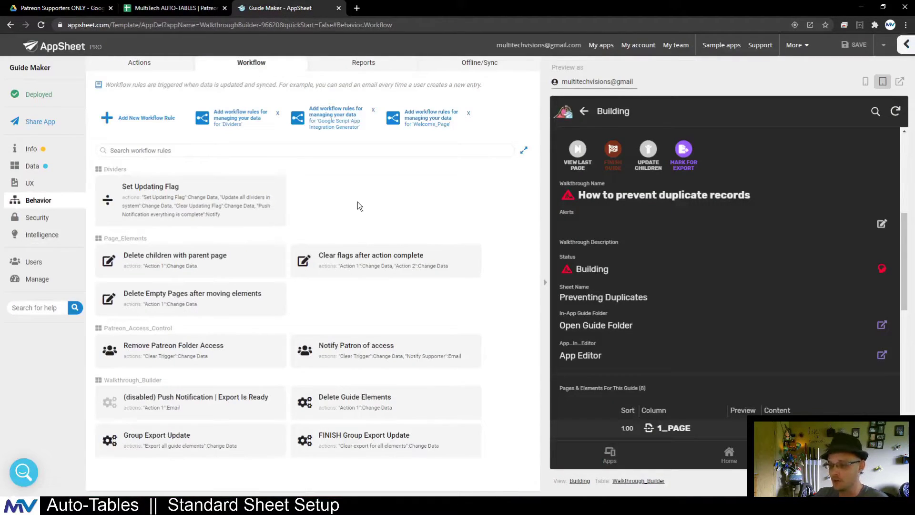
{"action": "left_click", "coordinate": [362, 348]}
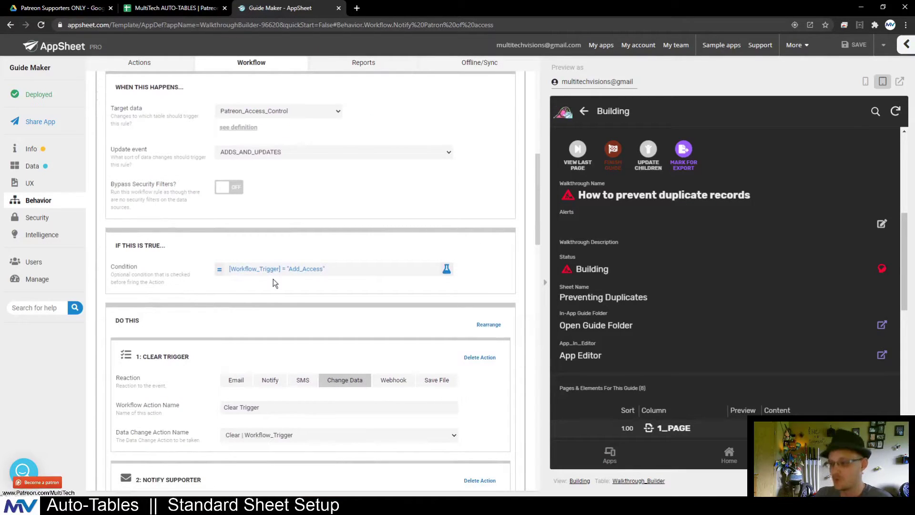
Examine the workflow rule's target data, Workflow_Trigger condition, and its Clear Trigger and Notify Supporter actions.
{"action": "scroll", "coordinate": [262, 290], "scroll_direction": "up", "scroll_amount": 2}
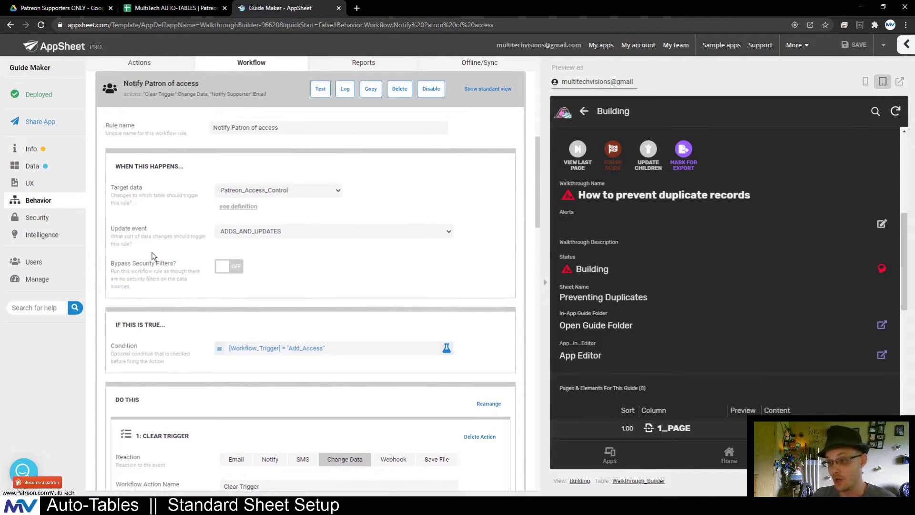
{"action": "scroll", "coordinate": [184, 296], "scroll_direction": "down", "scroll_amount": 2}
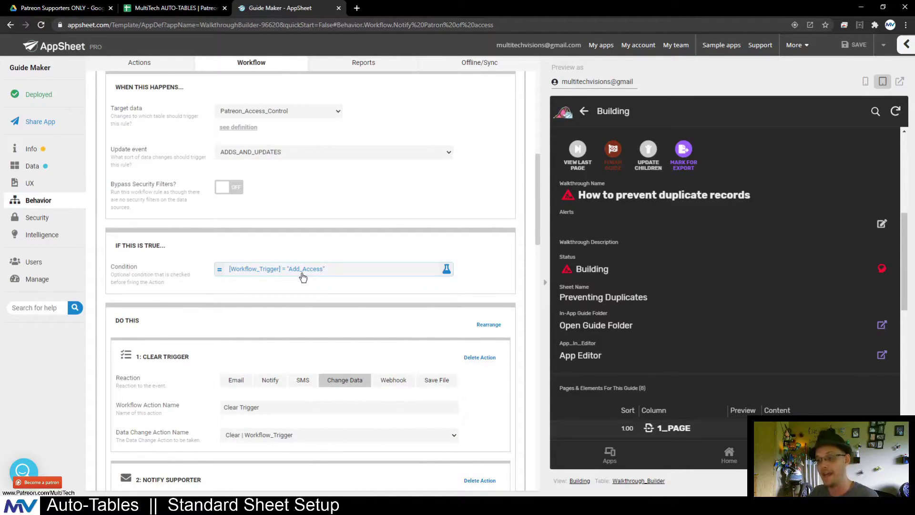
{"action": "scroll", "coordinate": [292, 275], "scroll_direction": "up", "scroll_amount": 2}
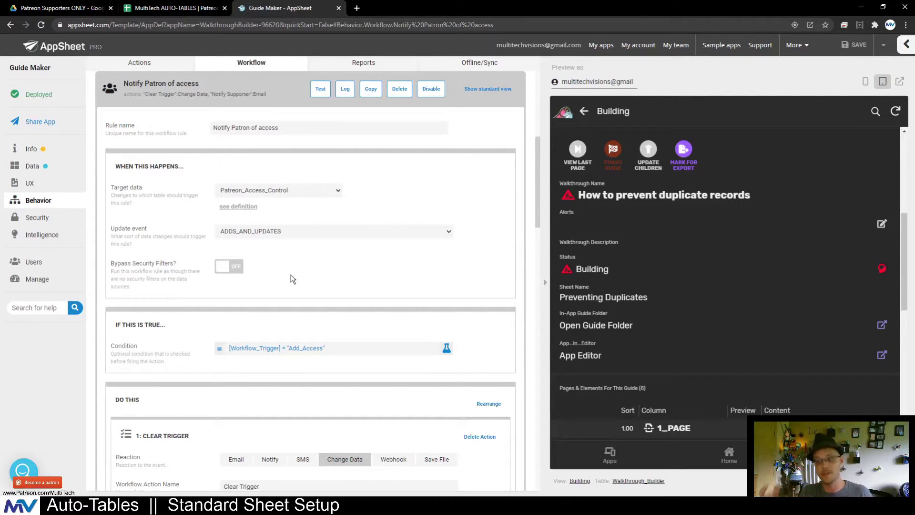
{"action": "scroll", "coordinate": [290, 274], "scroll_direction": "down", "scroll_amount": 3}
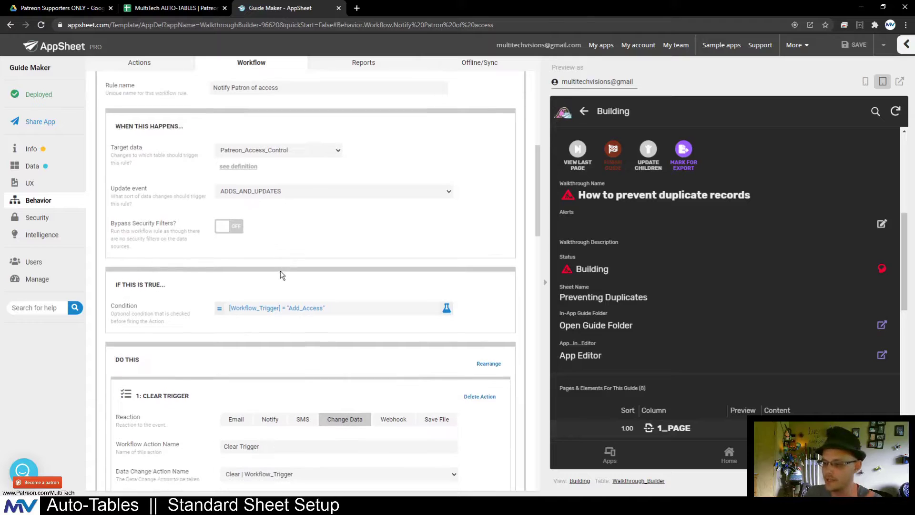
{"action": "scroll", "coordinate": [195, 250], "scroll_direction": "down", "scroll_amount": 3}
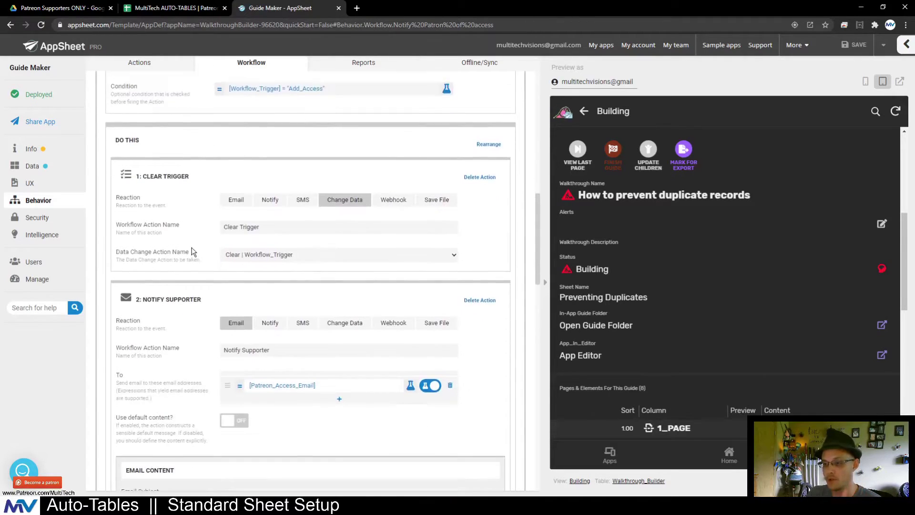
Compare the workflow rule's Clear Trigger action with the spreadsheet's Workflow_Trigger column, and review the rule's event and condition settings in Guide Maker.
{"action": "left_click_drag", "start_coordinate": [143, 118], "coordinate": [158, 119]}
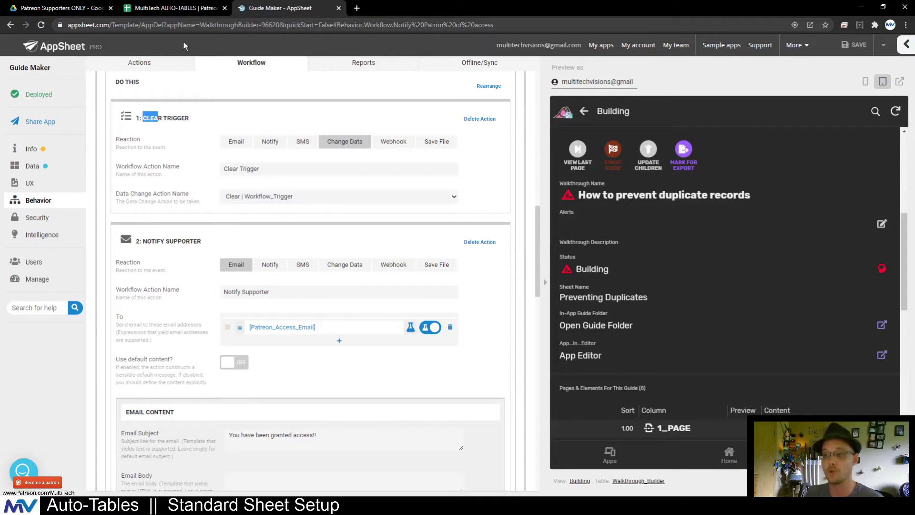
{"action": "left_click", "coordinate": [176, 8]}
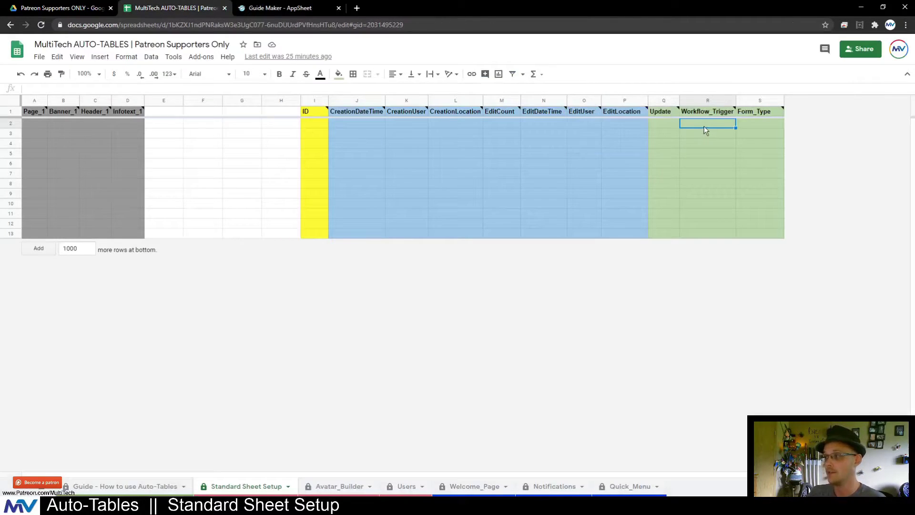
{"action": "left_click", "coordinate": [280, 8]}
{"action": "scroll", "coordinate": [160, 242], "scroll_direction": "up", "scroll_amount": 5}
{"action": "scroll", "coordinate": [160, 242], "scroll_direction": "up", "scroll_amount": 3}
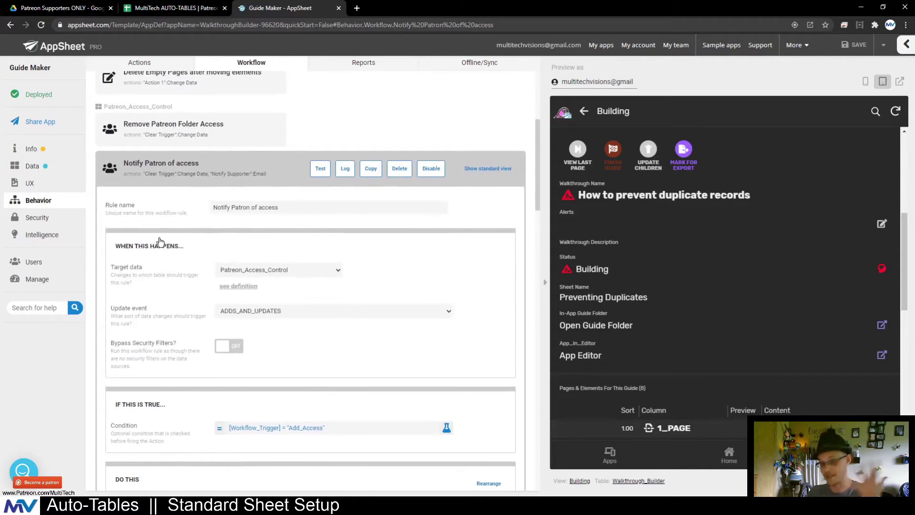
{"action": "scroll", "coordinate": [160, 242], "scroll_direction": "down", "scroll_amount": 2}
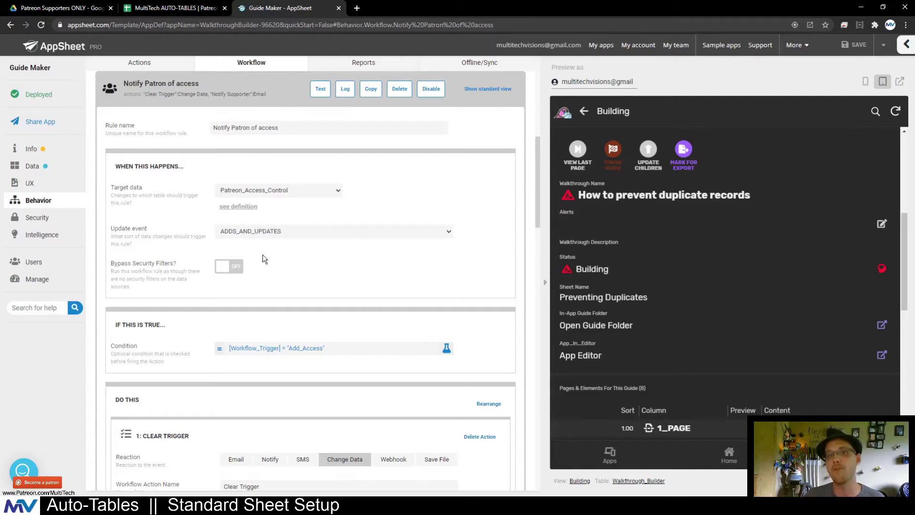
Return to the Auto-Tables spreadsheet and read the AppSheet note on the Workflow_Trigger header.
{"action": "left_click", "coordinate": [172, 8]}
{"action": "left_click", "coordinate": [686, 166]}
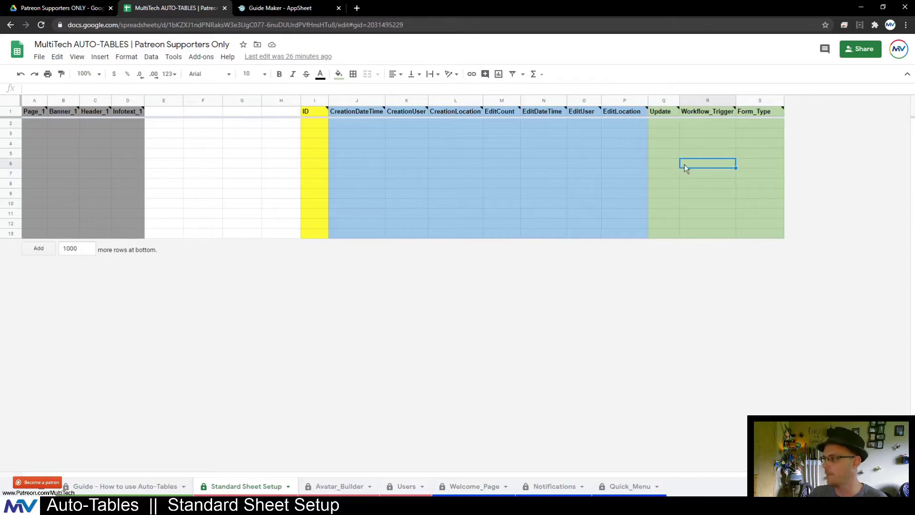
{"action": "mouse_move", "coordinate": [704, 112]}
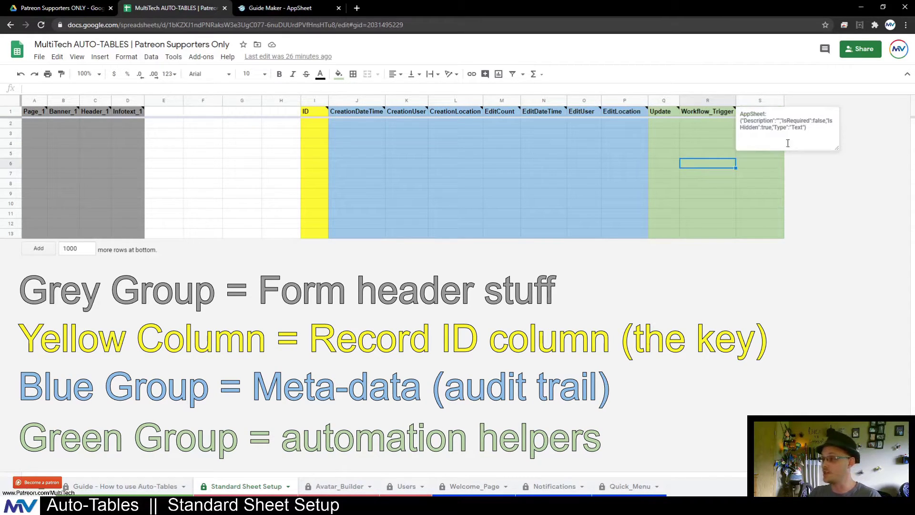
{"action": "left_click", "coordinate": [734, 192]}
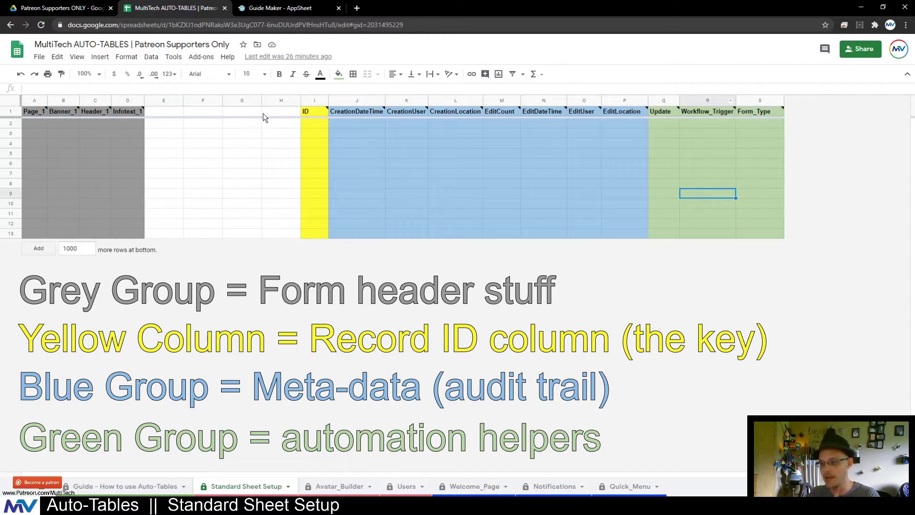
Point out the grey, yellow, blue and green column groups, ending on the Workflow_Trigger column.
{"action": "left_click_drag", "start_coordinate": [274, 97], "coordinate": [27, 148]}
{"action": "left_click", "coordinate": [146, 191]}
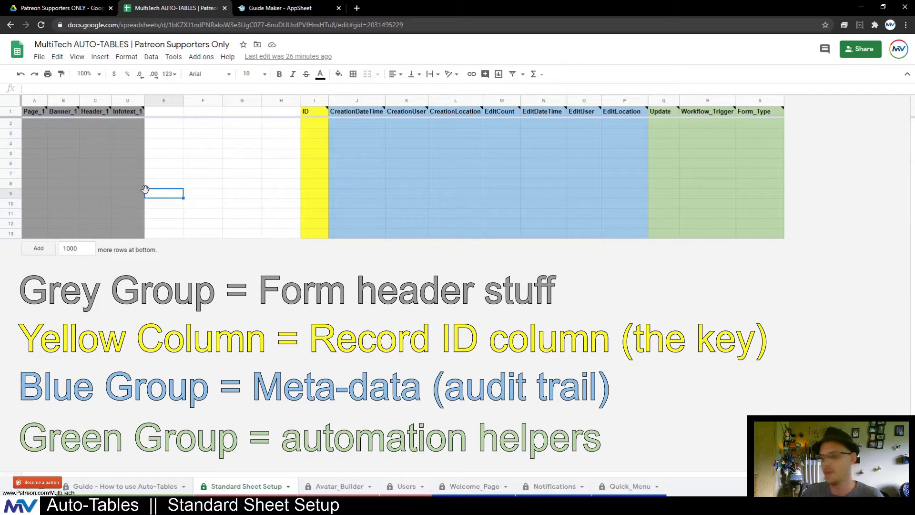
{"action": "left_click", "coordinate": [707, 193]}
{"action": "left_click", "coordinate": [709, 135]}
{"action": "left_click_drag", "start_coordinate": [671, 124], "coordinate": [314, 223]}
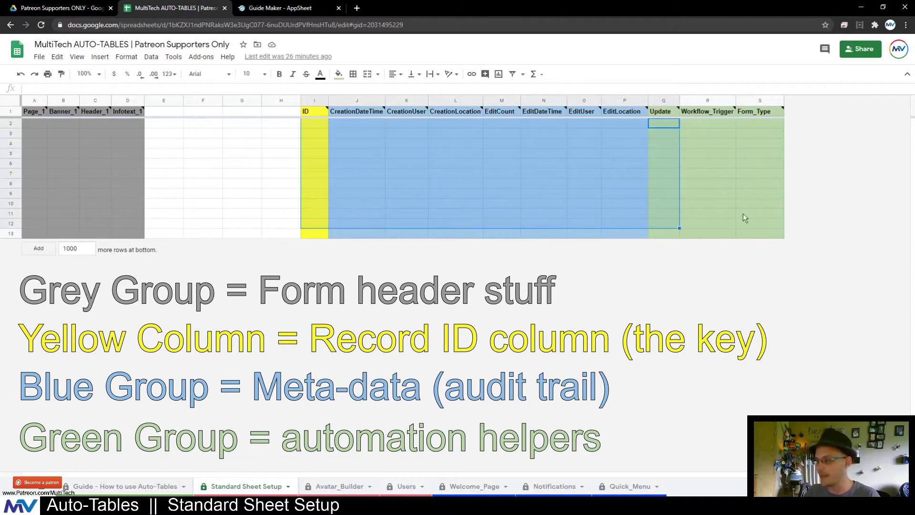
{"action": "left_click", "coordinate": [708, 205]}
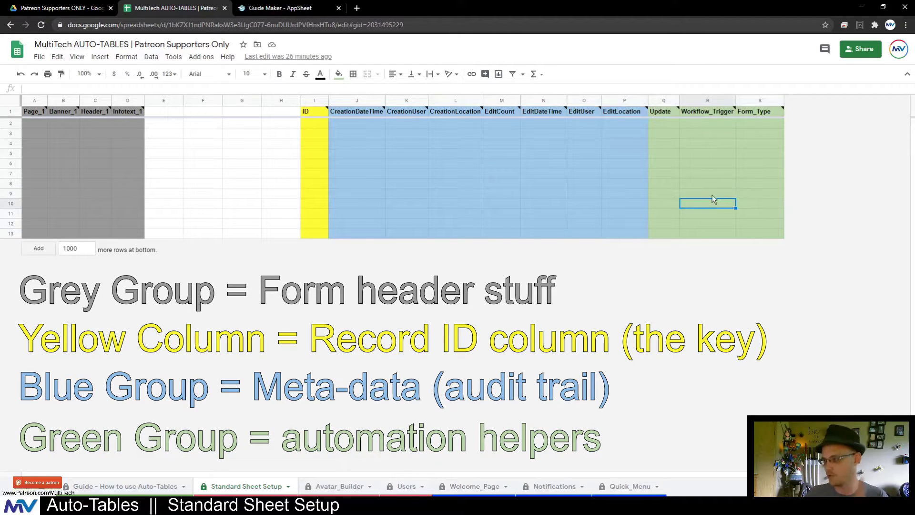
{"action": "left_click", "coordinate": [703, 135]}
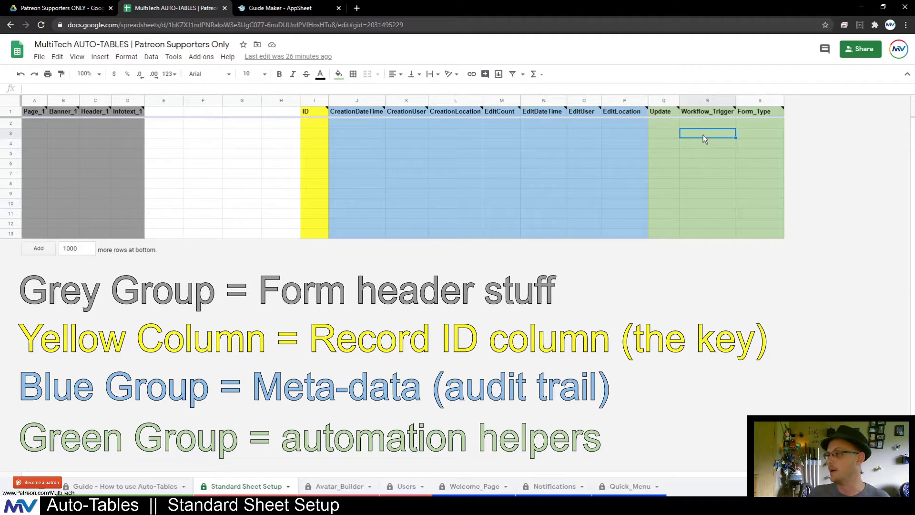
Point out the Form_Type column and read the AppSheet note on its header.
{"action": "left_click", "coordinate": [757, 136]}
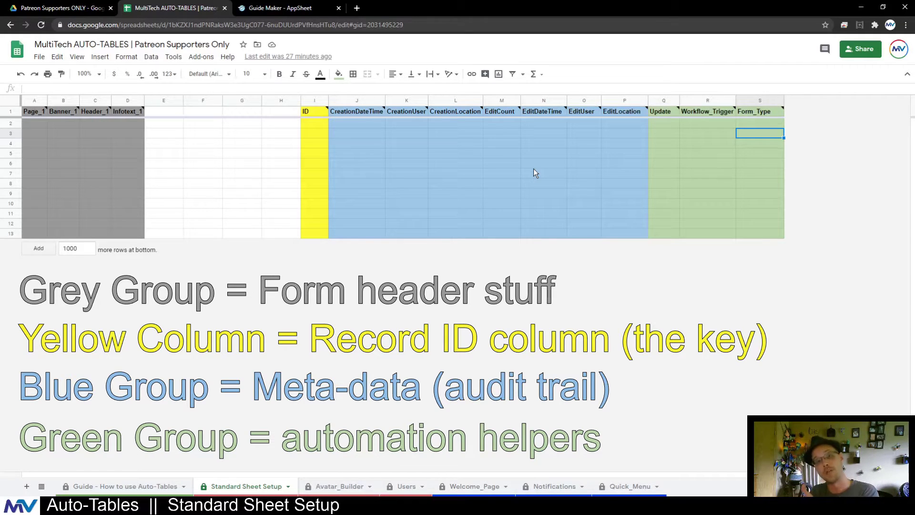
{"action": "left_click", "coordinate": [776, 125]}
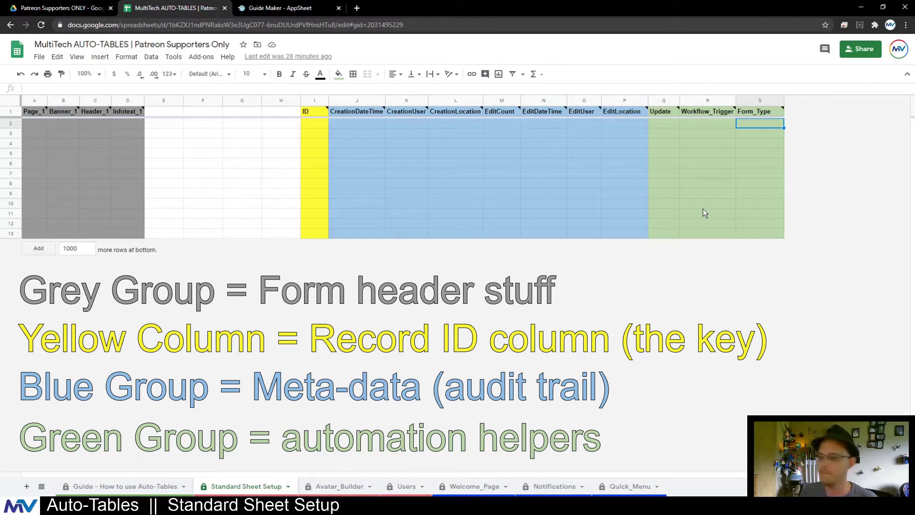
{"action": "left_click", "coordinate": [763, 143]}
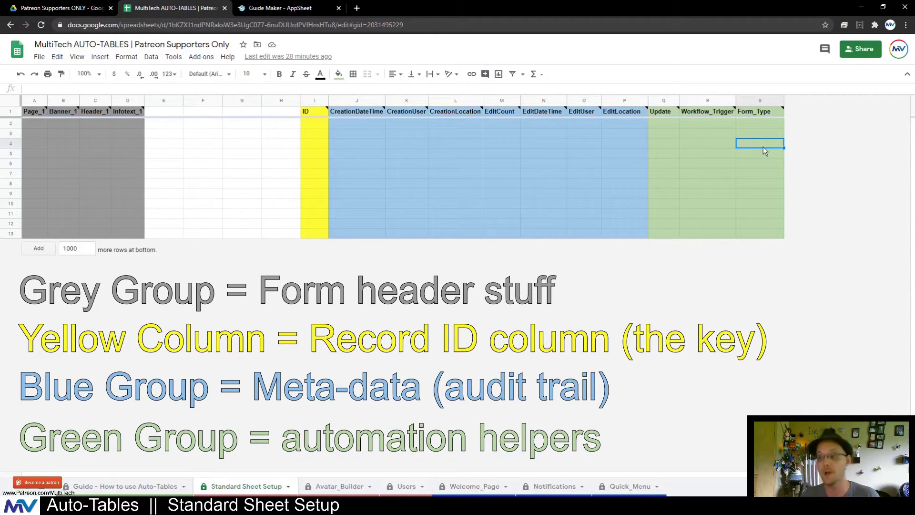
{"action": "left_click", "coordinate": [457, 165]}
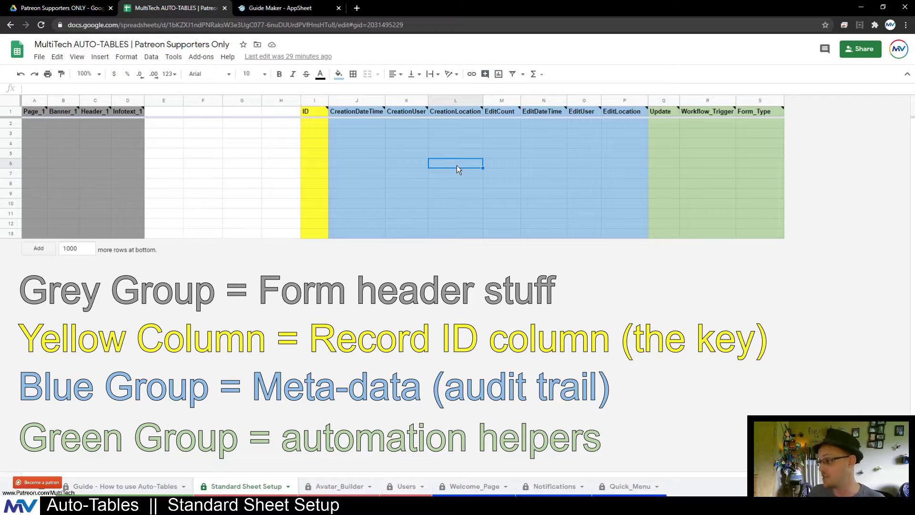
{"action": "mouse_move", "coordinate": [747, 113]}
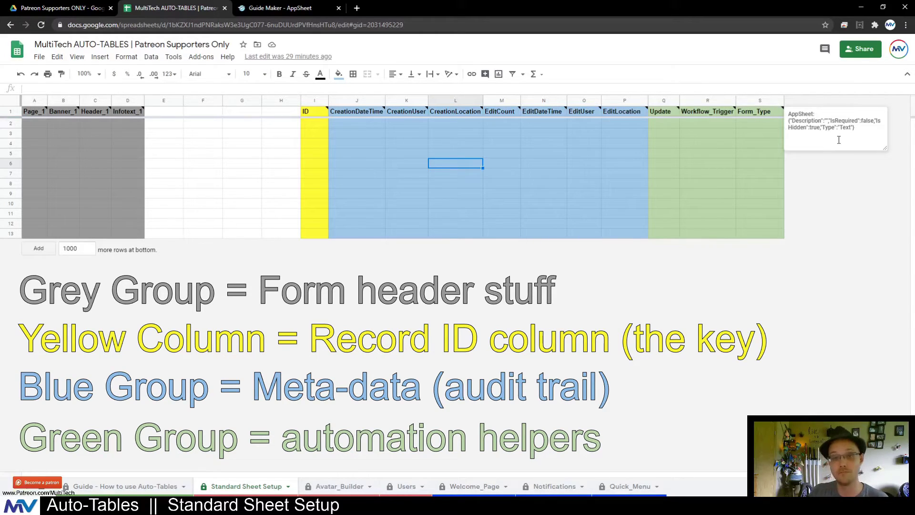
{"action": "left_click", "coordinate": [762, 172]}
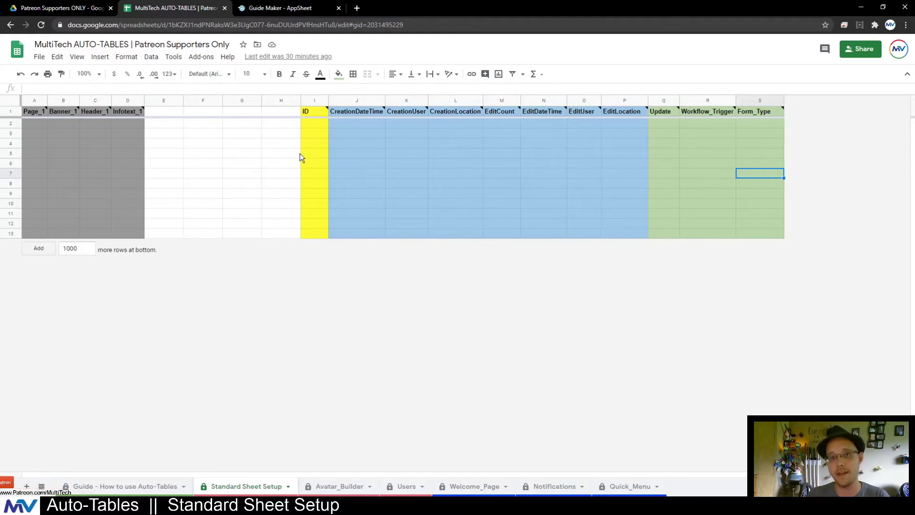
Point out the yellow ID column and the blank columns between it and the grey form header group.
{"action": "left_click", "coordinate": [315, 164]}
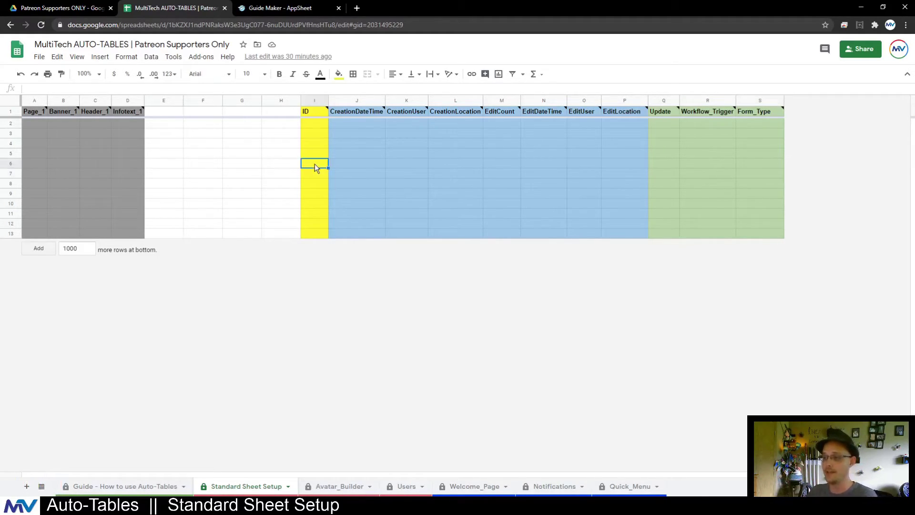
{"action": "left_click", "coordinate": [253, 184]}
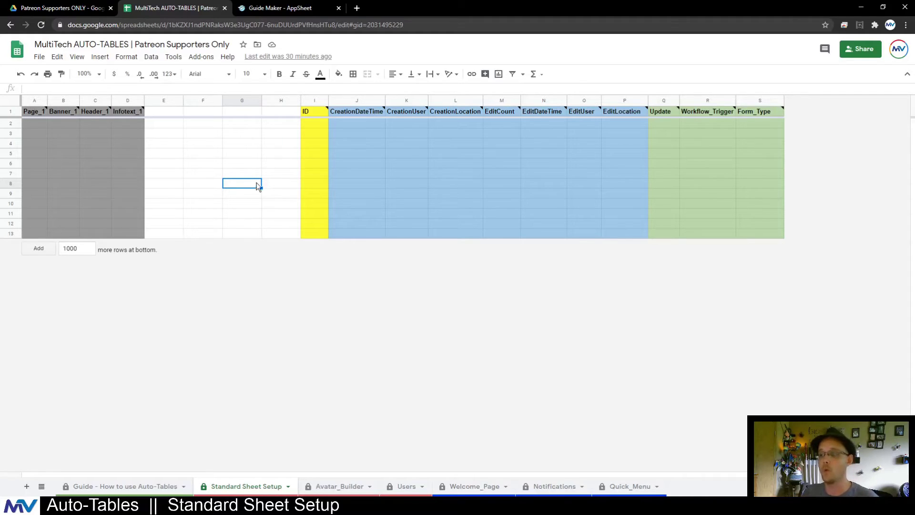
{"action": "left_click", "coordinate": [286, 160]}
{"action": "left_click", "coordinate": [208, 192]}
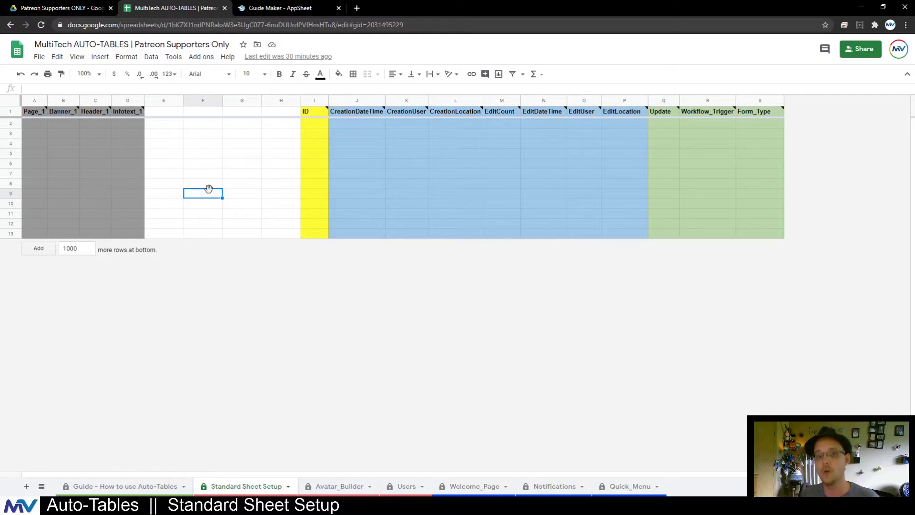
{"action": "left_click", "coordinate": [208, 153]}
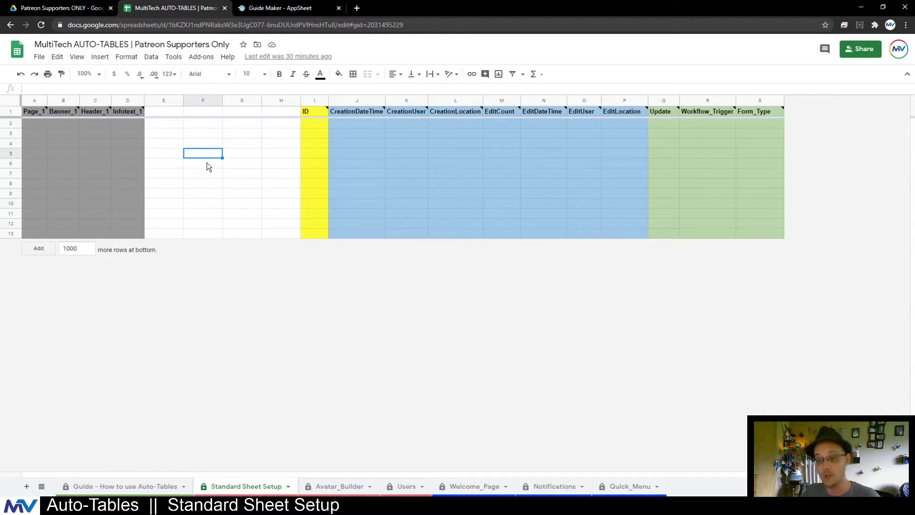
Copy the entire header row of the Standard Sheet Setup sheet.
{"action": "left_click", "coordinate": [12, 112]}
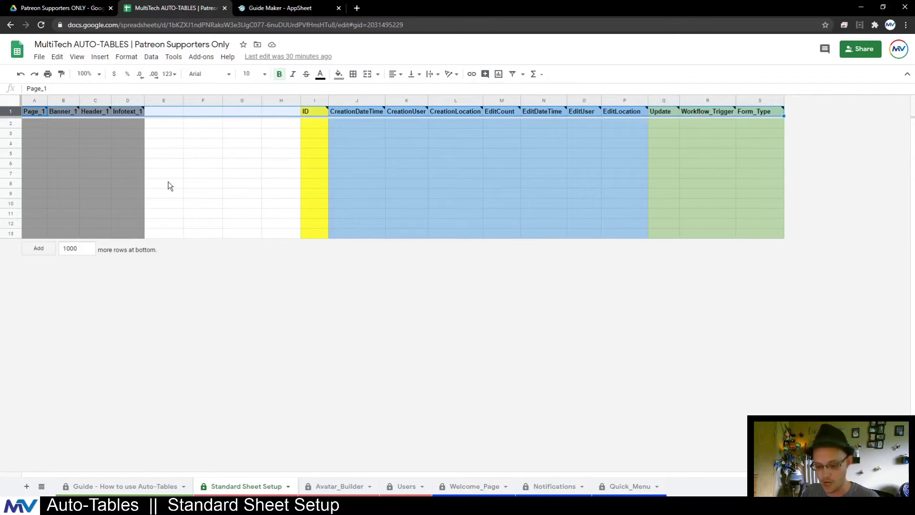
{"action": "right_click", "coordinate": [11, 112]}
{"action": "left_click", "coordinate": [62, 142]}
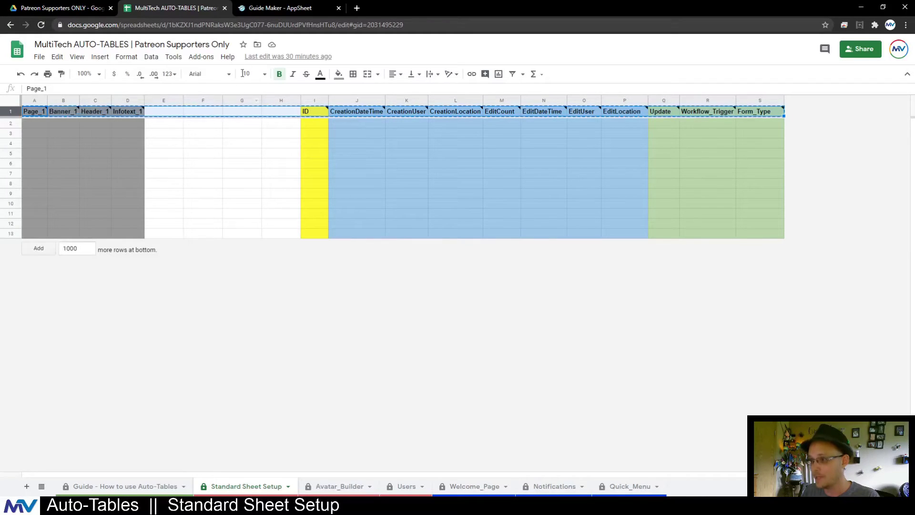
Switch to Guide Maker in AppSheet and open the source spreadsheet of the Walkthrough_Builder table.
{"action": "left_click", "coordinate": [267, 7]}
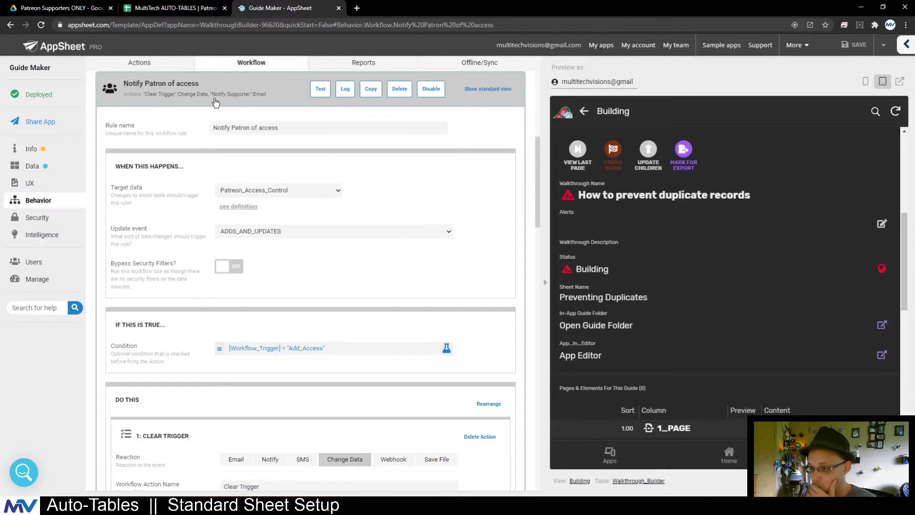
{"action": "left_click", "coordinate": [58, 165]}
{"action": "left_click", "coordinate": [257, 167]}
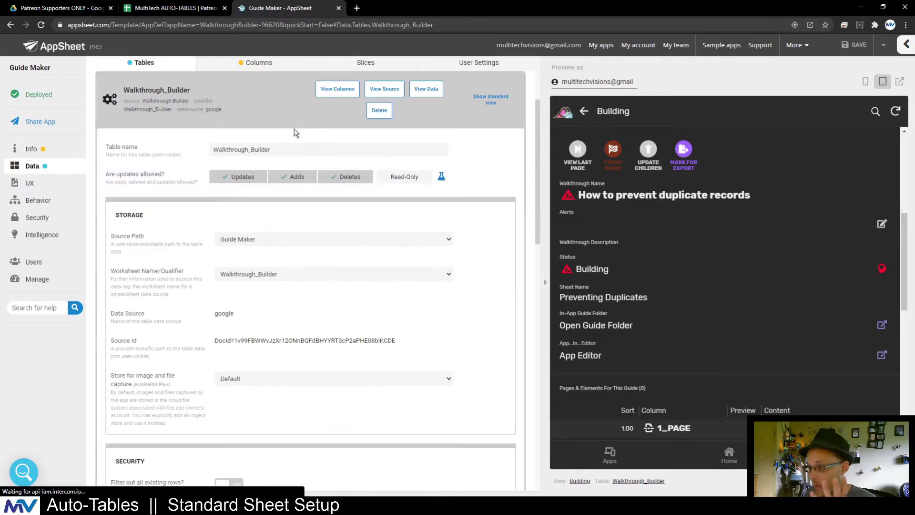
{"action": "left_click", "coordinate": [382, 88]}
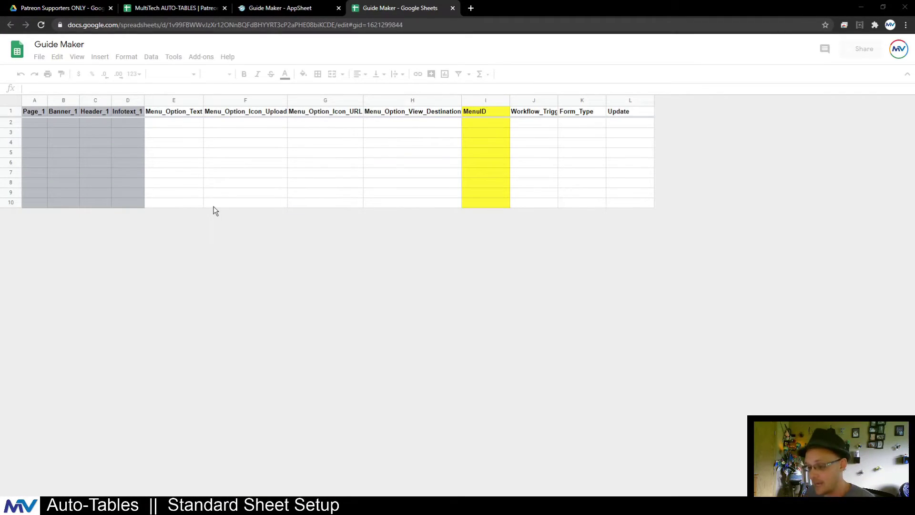
Add a new sheet to the Guide Maker spreadsheet and paste the copied header row into row 1.
{"action": "key", "text": "ctrl+shift+Tab"}
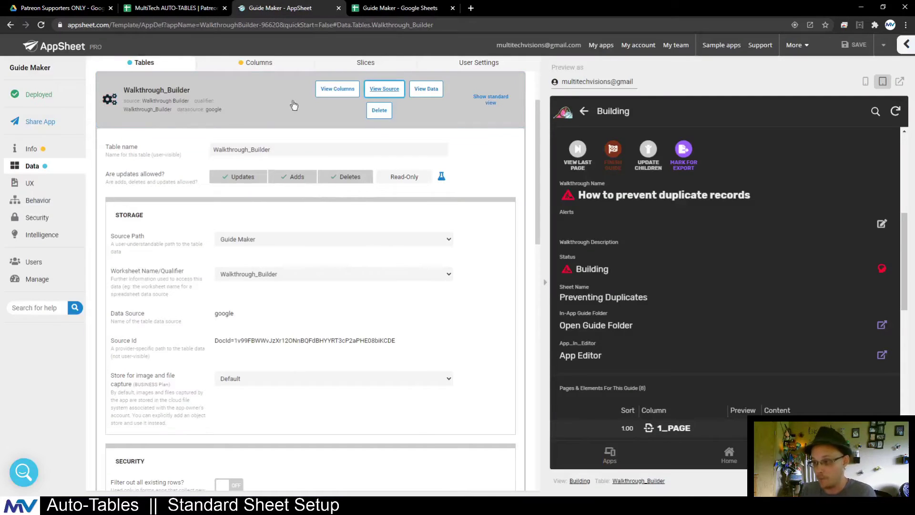
{"action": "key", "text": "ctrl+Tab"}
{"action": "left_click", "coordinate": [27, 486]}
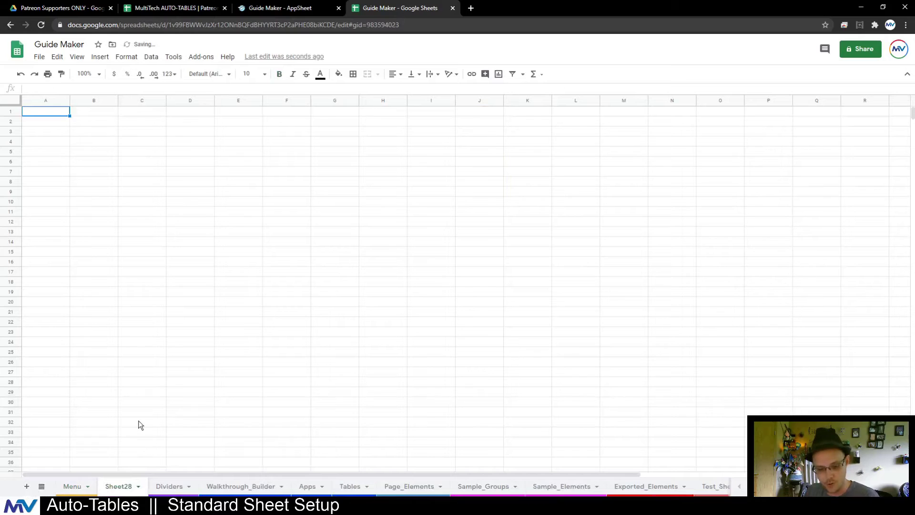
{"action": "left_click", "coordinate": [256, 220]}
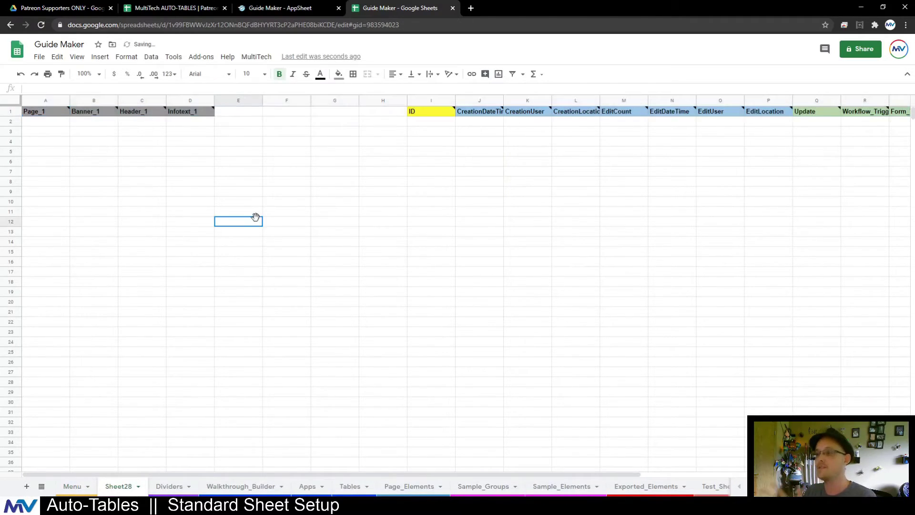
Freeze the first row of the new sheet.
{"action": "left_click", "coordinate": [99, 56]}
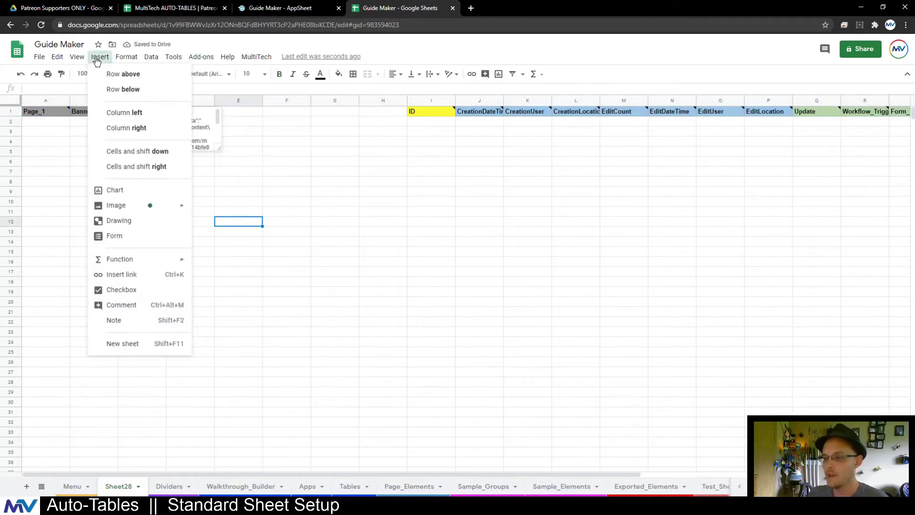
{"action": "left_click", "coordinate": [76, 57]}
{"action": "mouse_move", "coordinate": [89, 81]}
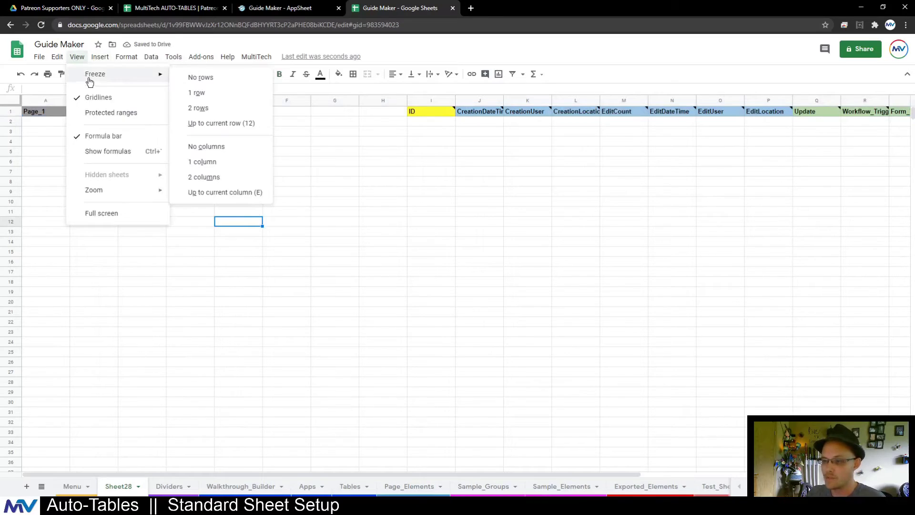
{"action": "left_click", "coordinate": [214, 93]}
{"action": "left_click", "coordinate": [151, 183]}
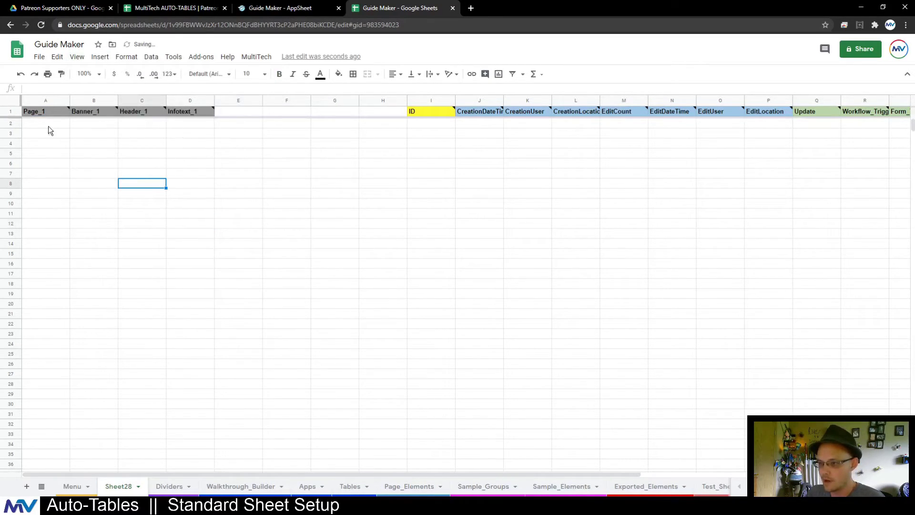
Apply bold formatting to the entire header row of the new sheet.
{"action": "left_click", "coordinate": [77, 56]}
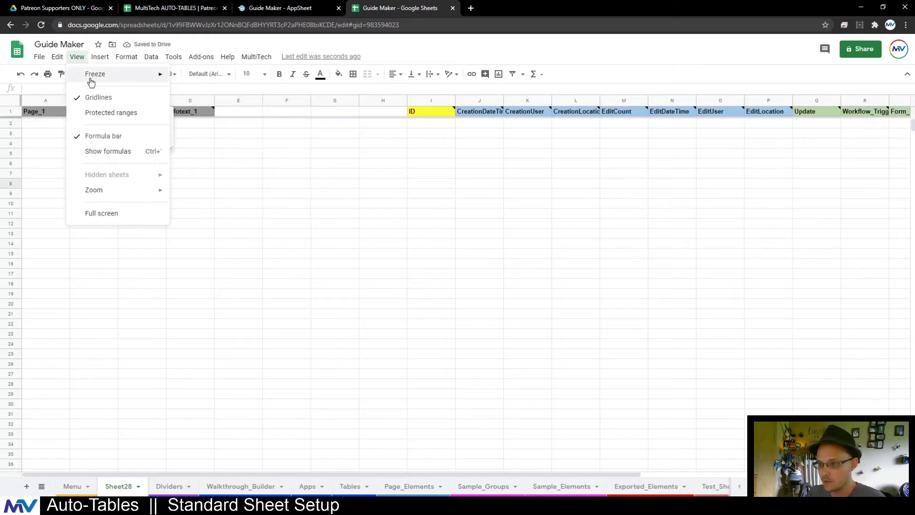
{"action": "mouse_move", "coordinate": [95, 74]}
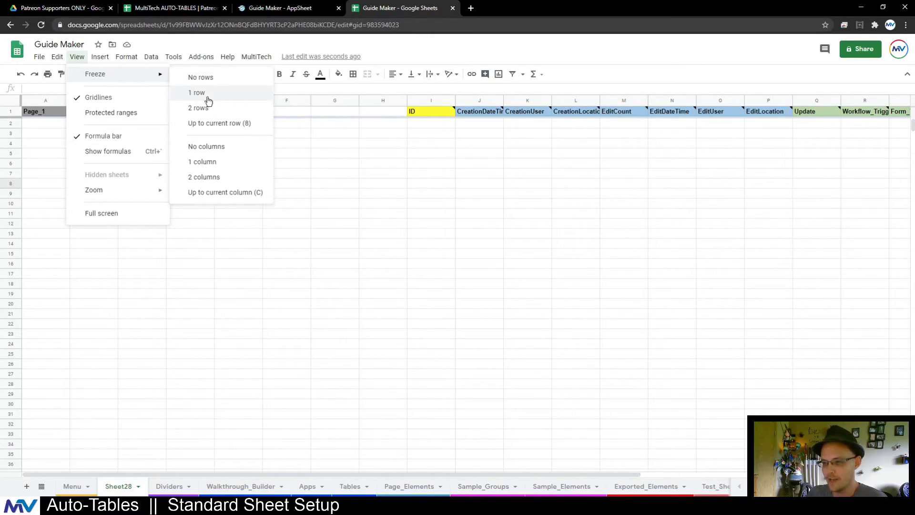
{"action": "left_click", "coordinate": [11, 111]}
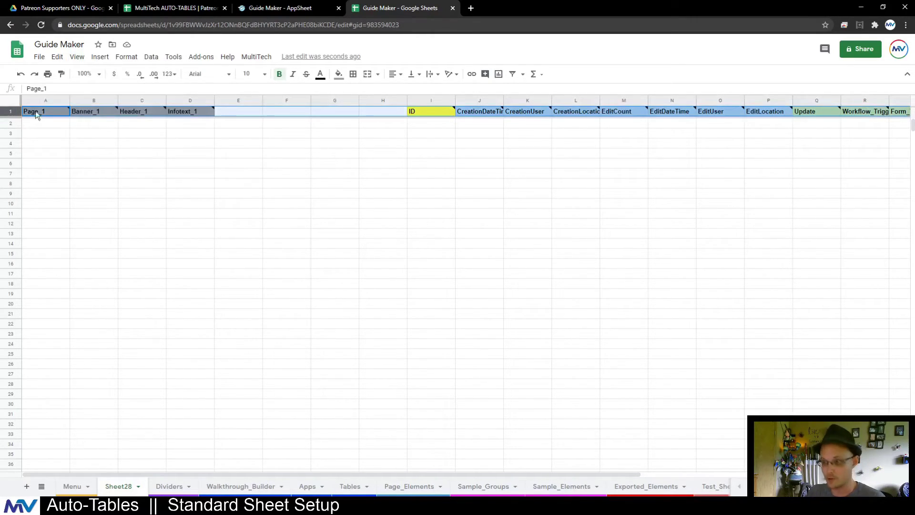
{"action": "left_click", "coordinate": [279, 75]}
{"action": "left_click", "coordinate": [279, 75]}
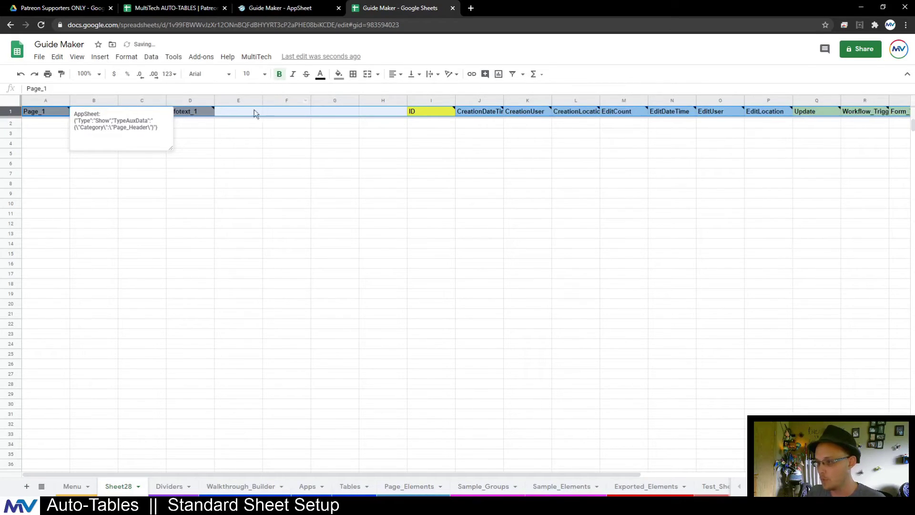
{"action": "left_click", "coordinate": [344, 145]}
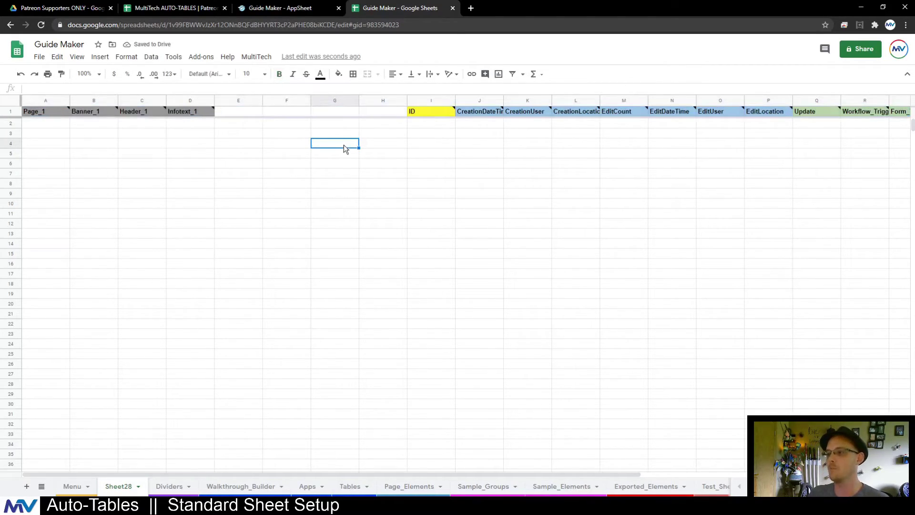
Fit columns A to D to their header text and fill them entirely with the headers' grey.
{"action": "left_click_drag", "start_coordinate": [190, 100], "coordinate": [57, 101]}
{"action": "double_click", "coordinate": [70, 100]}
{"action": "left_click", "coordinate": [338, 74]}
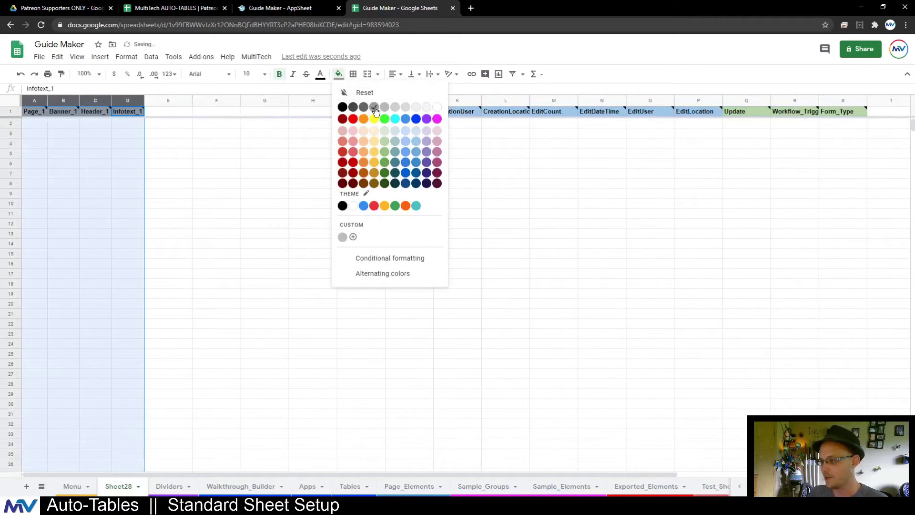
{"action": "left_click", "coordinate": [372, 102]}
Fill the entire ID column with yellow.
{"action": "left_click", "coordinate": [353, 100]}
{"action": "left_click", "coordinate": [338, 73]}
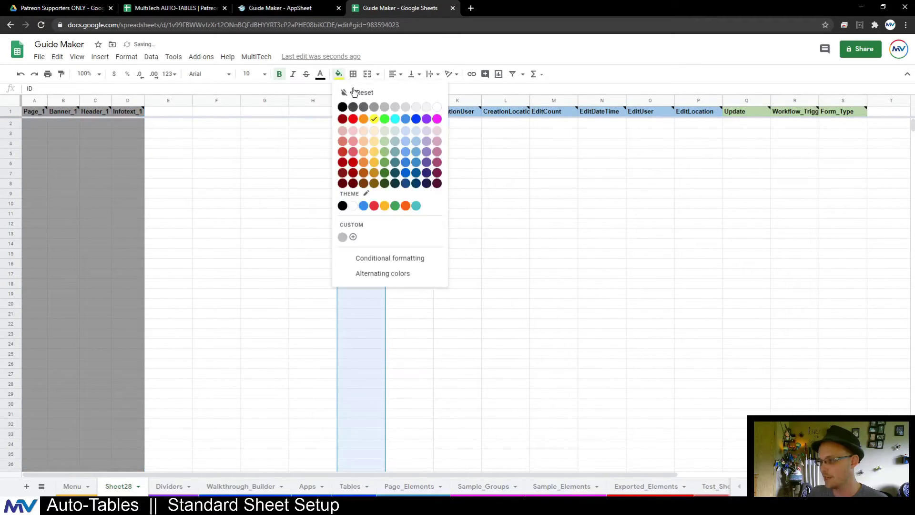
{"action": "left_click", "coordinate": [373, 120]}
{"action": "left_click", "coordinate": [372, 224]}
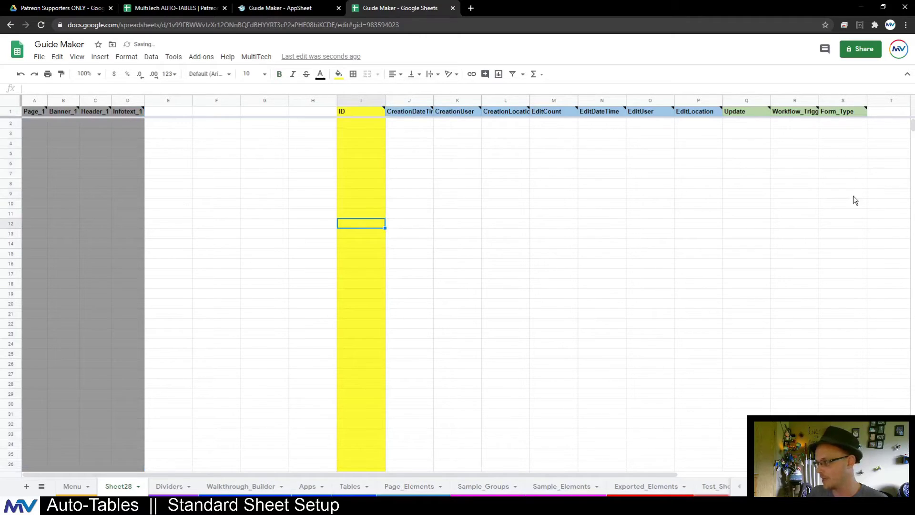
{"action": "left_click", "coordinate": [492, 205]}
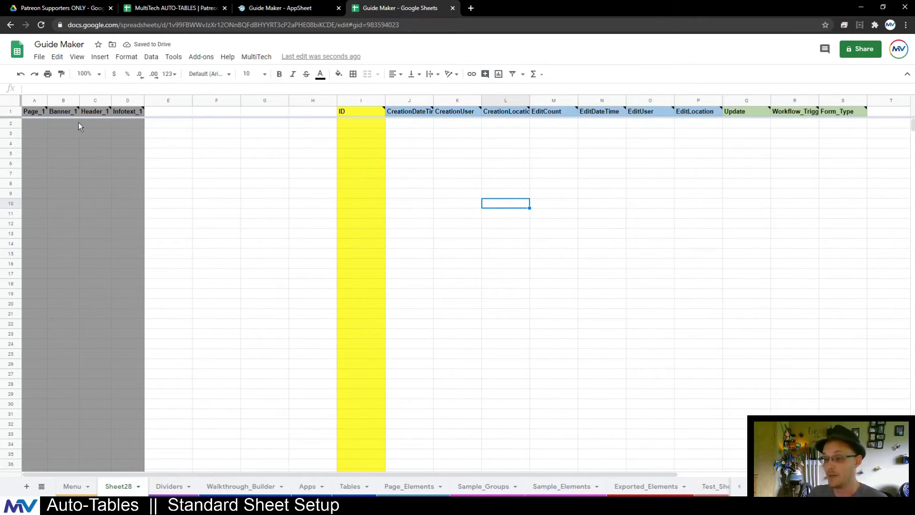
{"action": "left_click_drag", "start_coordinate": [173, 113], "coordinate": [309, 114]}
{"action": "left_click", "coordinate": [300, 177]}
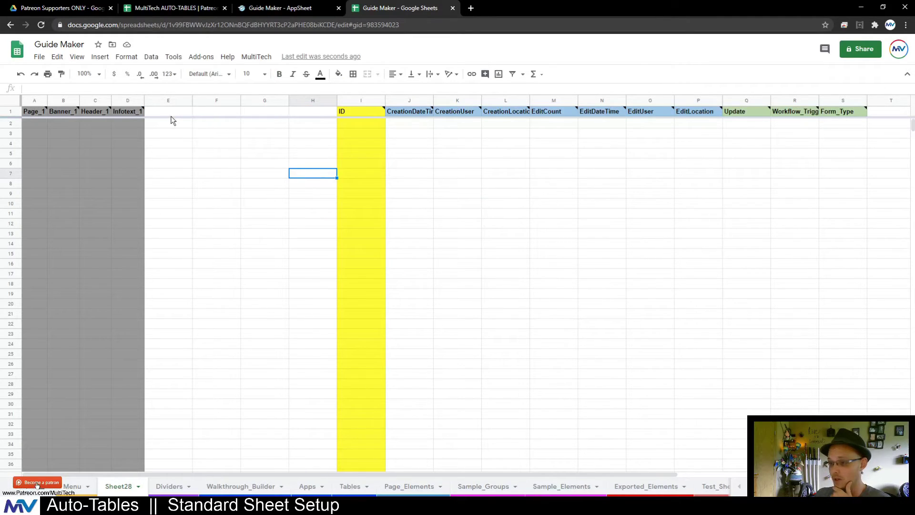
Rename the new sheet as Notes.
{"action": "double_click", "coordinate": [119, 486]}
{"action": "type", "text": "Notes"}
{"action": "key", "text": "Return"}
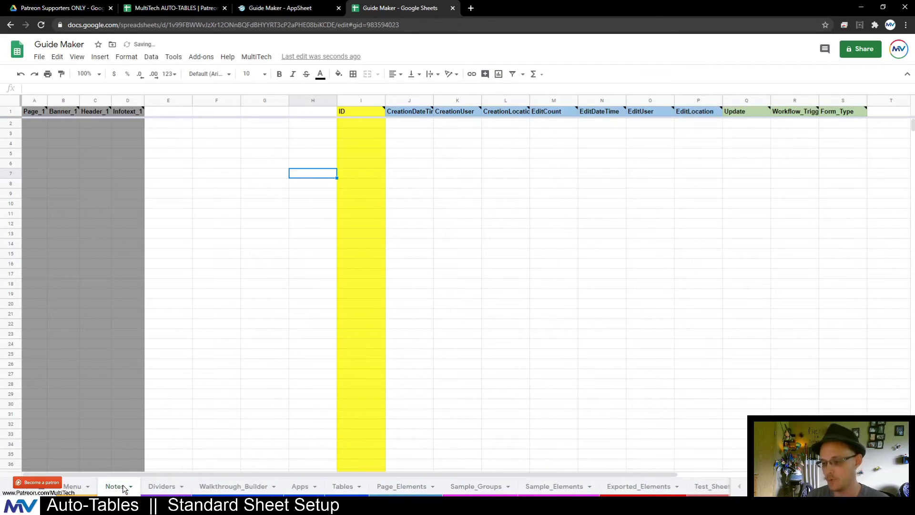
Enter the column headers Note_Name, Note_Details and Note_Photo in cells E1 to G1.
{"action": "left_click", "coordinate": [176, 114]}
{"action": "type", "text": "Note_Name"}
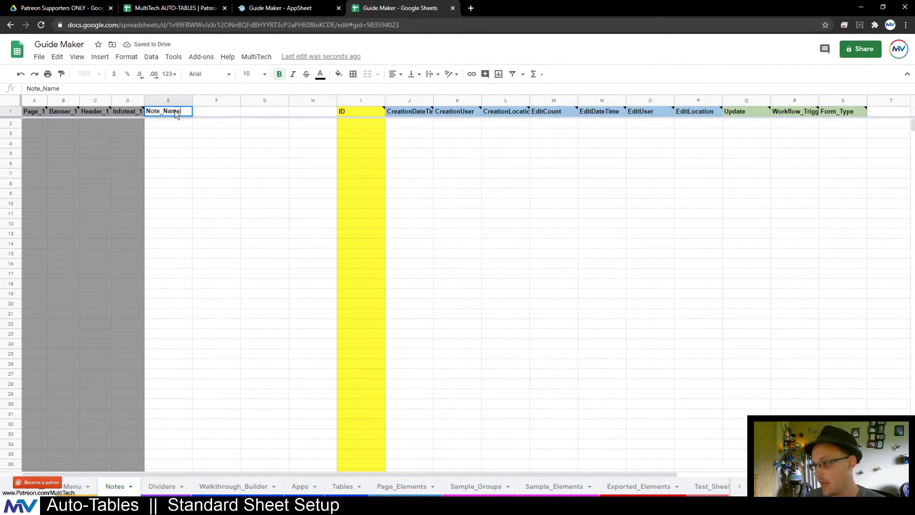
{"action": "key", "text": "Tab"}
{"action": "type", "text": "Note_Details"}
{"action": "key", "text": "Tab"}
{"action": "type", "text": "Note_Icon"}
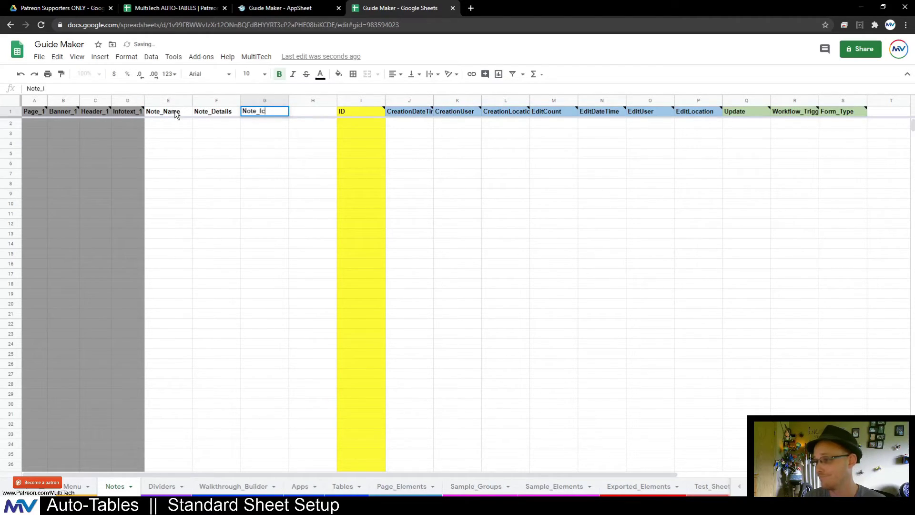
{"action": "key", "text": "BackSpace"}
{"action": "key", "text": "BackSpace"}
{"action": "key", "text": "BackSpace"}
{"action": "type", "text": "P"}
{"action": "key", "text": "BackSpace"}
{"action": "key", "text": "BackSpace"}
{"action": "type", "text": "Photo"}
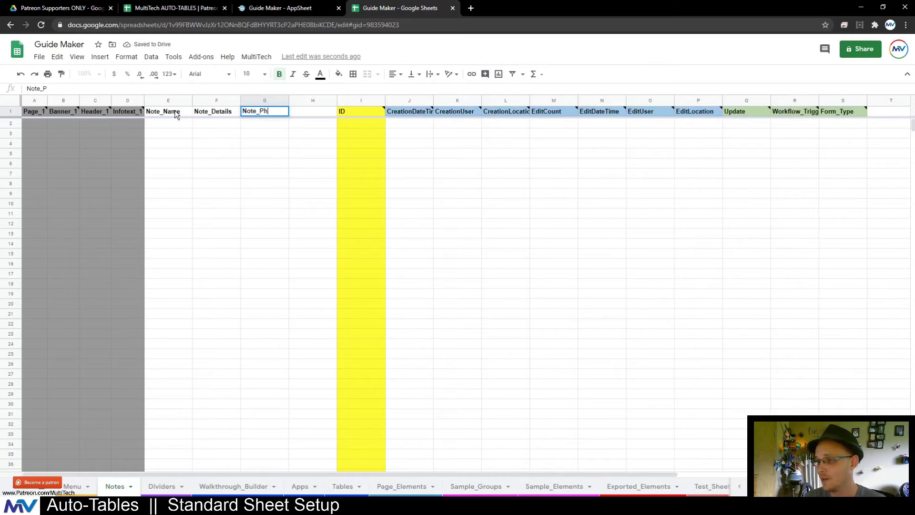
{"action": "key", "text": "Tab"}
Change the yellow ID header to NoteID.
{"action": "key", "text": "Tab"}
{"action": "key", "text": "F2"}
{"action": "key", "text": "Home"}
{"action": "type", "text": "Note"}
{"action": "key", "text": "Return"}
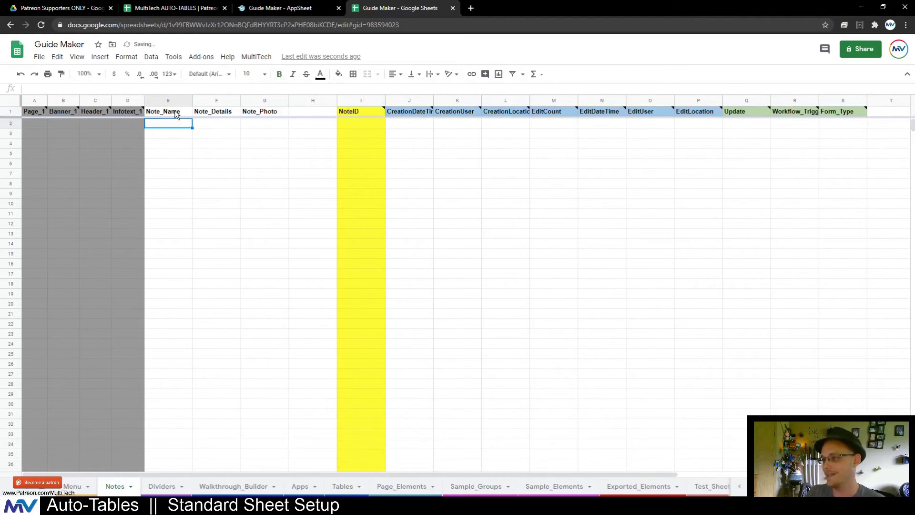
Delete the empty column between Note_Photo and NoteID.
{"action": "left_click", "coordinate": [331, 101]}
{"action": "left_click", "coordinate": [359, 208]}
{"action": "left_click", "coordinate": [463, 224]}
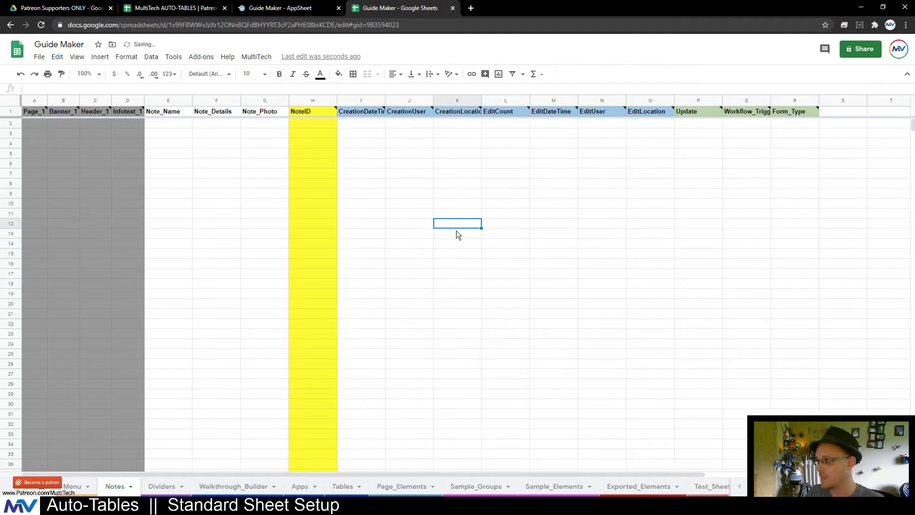
{"action": "left_click", "coordinate": [380, 243]}
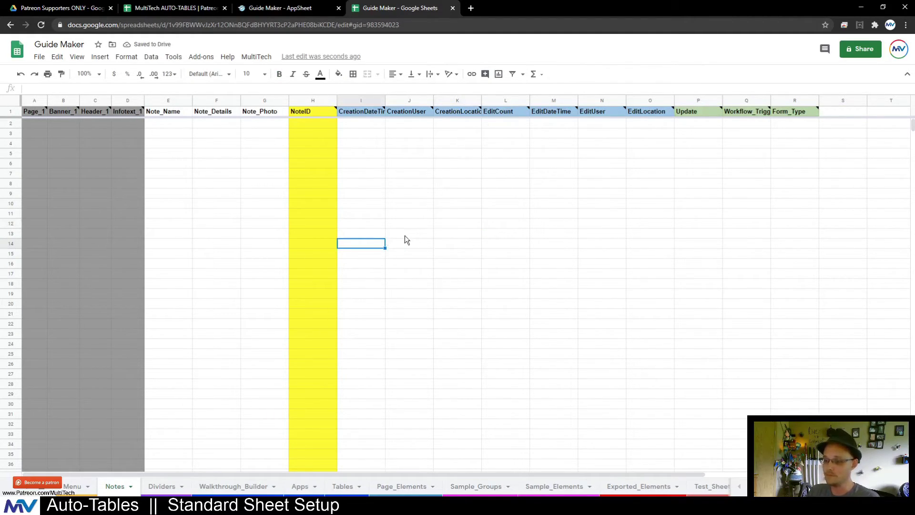
Switch to AppSheet, reload the Guide Maker editor and add the Notes worksheet of the Guide Maker spreadsheet as a new table.
{"action": "left_click", "coordinate": [306, 13]}
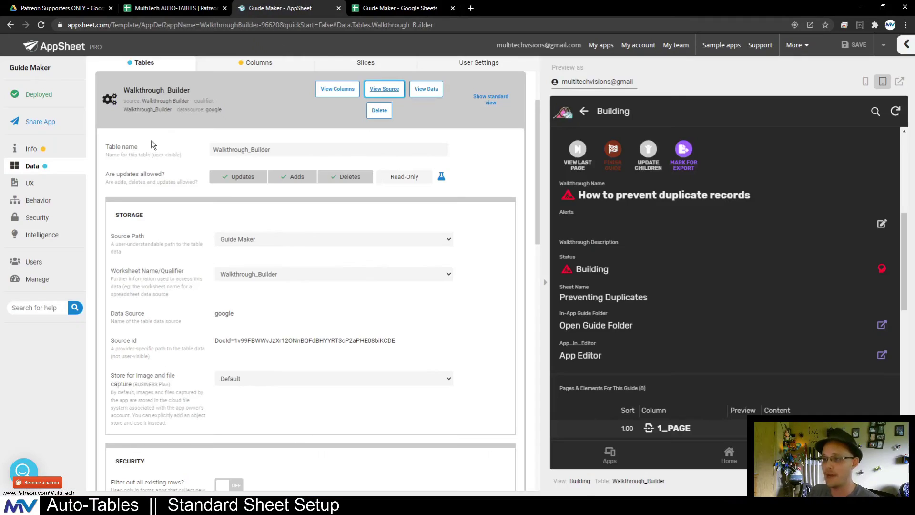
{"action": "left_click", "coordinate": [41, 26]}
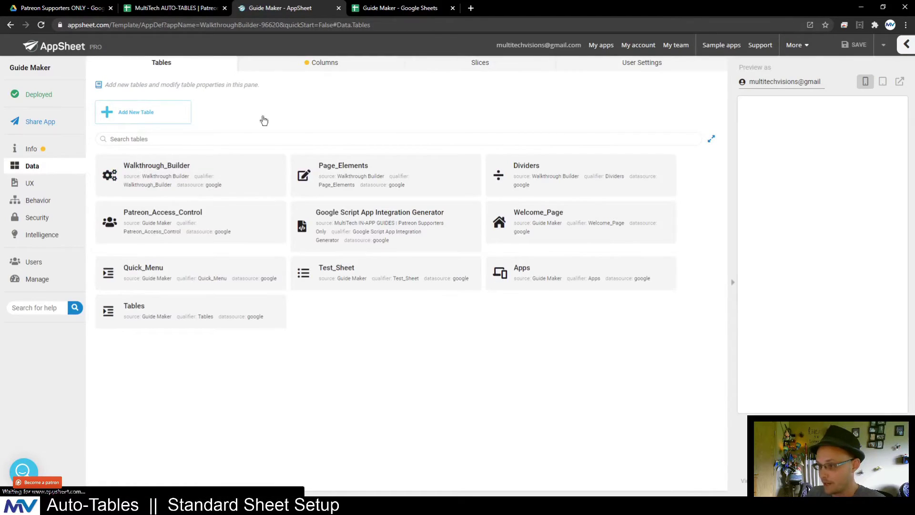
{"action": "left_click", "coordinate": [261, 117]}
{"action": "left_click", "coordinate": [302, 116]}
{"action": "left_click", "coordinate": [417, 100]}
{"action": "left_click", "coordinate": [435, 122]}
{"action": "left_click", "coordinate": [428, 137]}
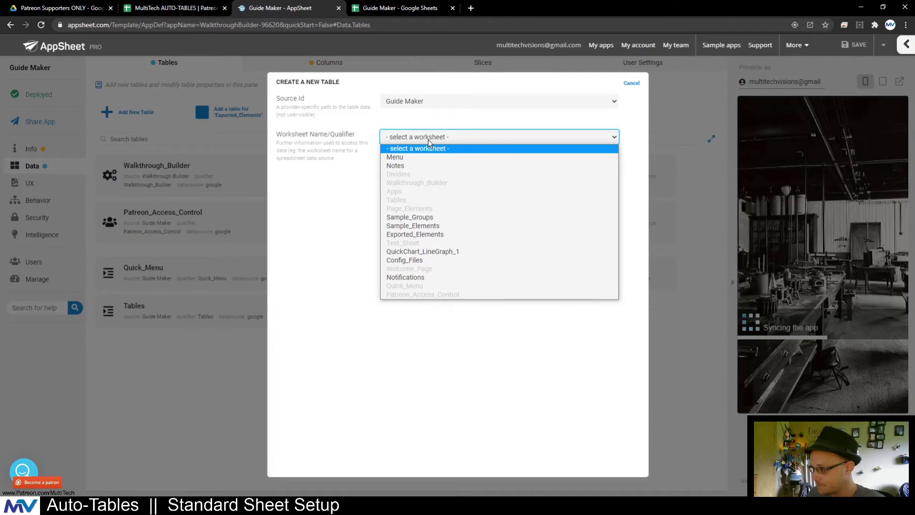
{"action": "left_click", "coordinate": [405, 166]}
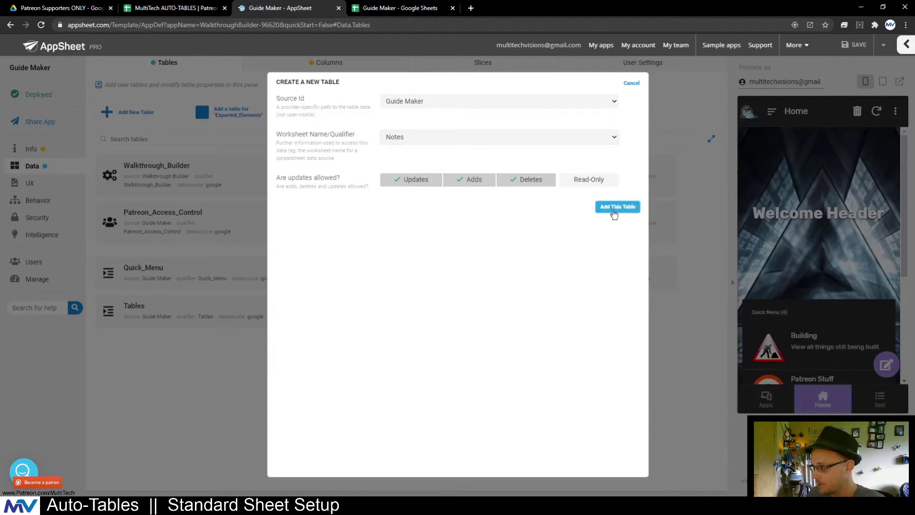
{"action": "left_click", "coordinate": [615, 208]}
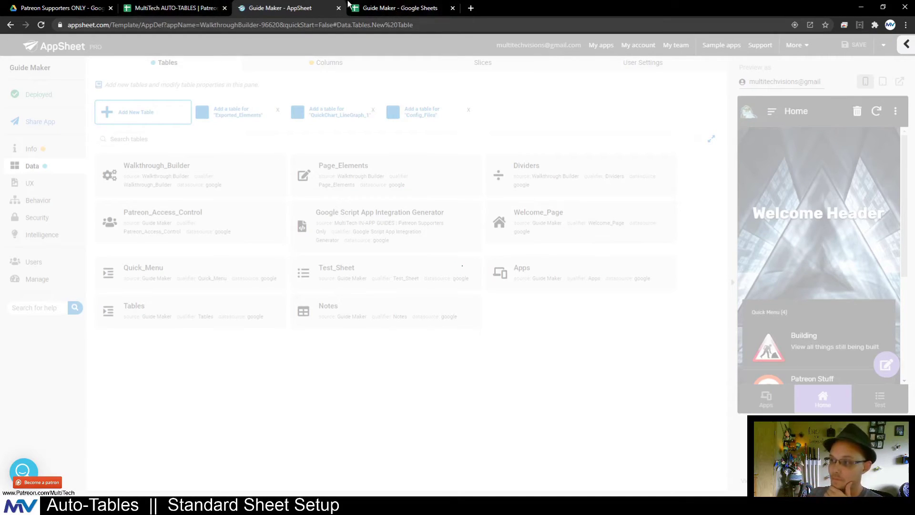
Switch to the Guide Maker spreadsheet and review the AppSheet notes on the header cells and the standard columns from NoteID to Form_Type.
{"action": "left_click", "coordinate": [401, 7]}
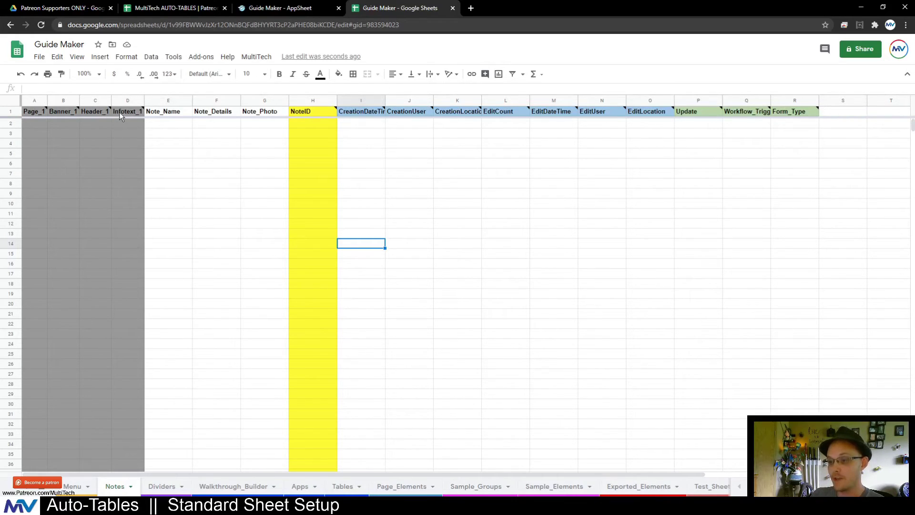
{"action": "mouse_move", "coordinate": [100, 113]}
{"action": "mouse_move", "coordinate": [38, 110]}
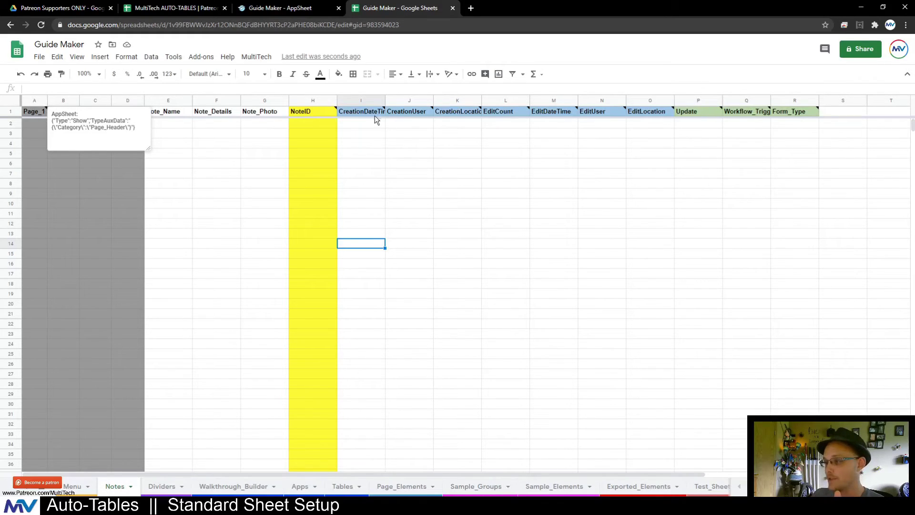
{"action": "mouse_move", "coordinate": [567, 111]}
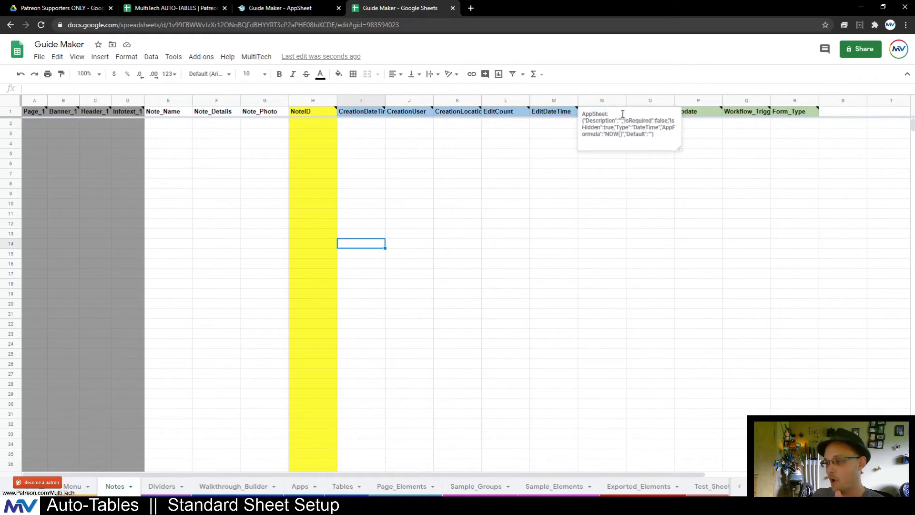
{"action": "left_click", "coordinate": [444, 174]}
{"action": "mouse_move", "coordinate": [306, 105]}
{"action": "left_click_drag", "start_coordinate": [306, 101], "coordinate": [805, 101]}
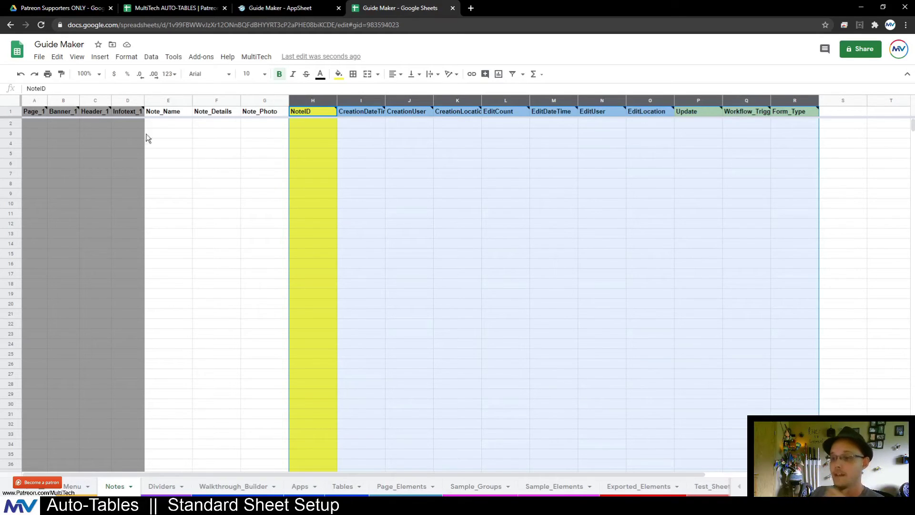
Examine the ENTER_CONTENT_HERE placeholders in the notes of the Infotext_1 and Header_1 headers.
{"action": "double_click", "coordinate": [181, 134]}
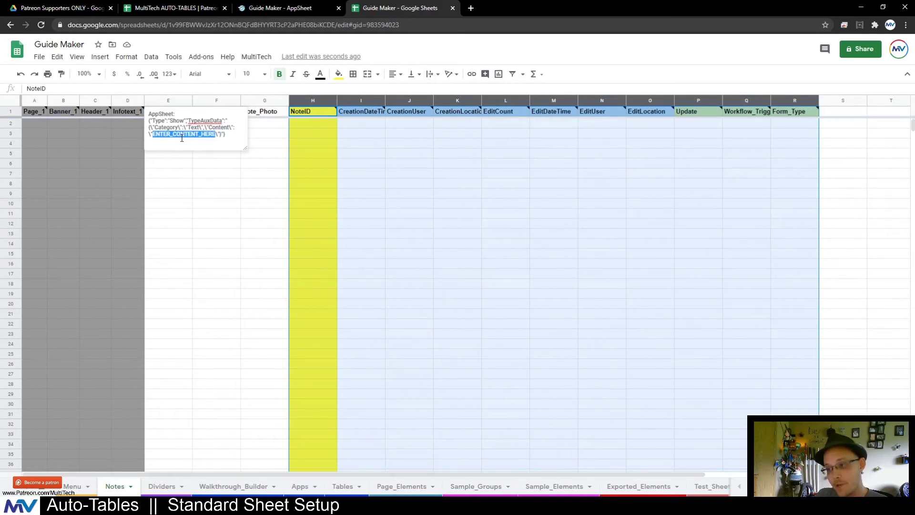
{"action": "left_click", "coordinate": [101, 109]}
{"action": "double_click", "coordinate": [147, 140]}
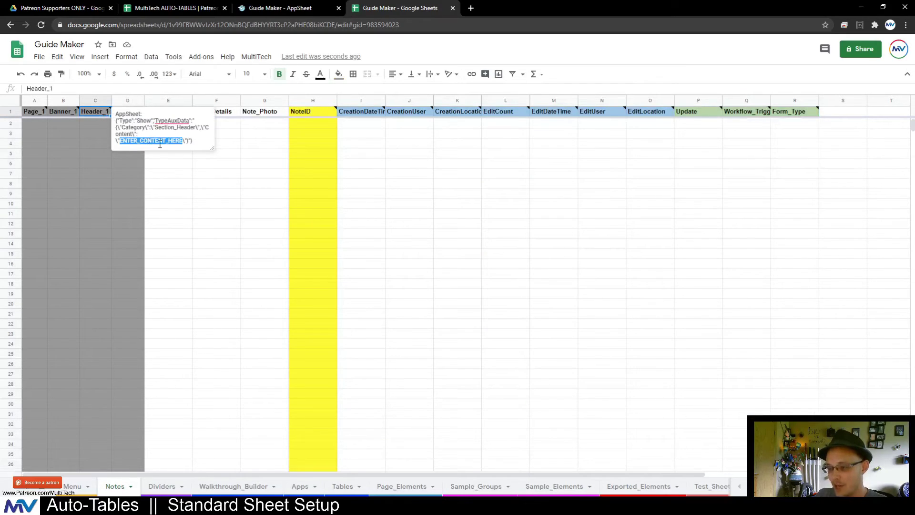
{"action": "left_click", "coordinate": [132, 165]}
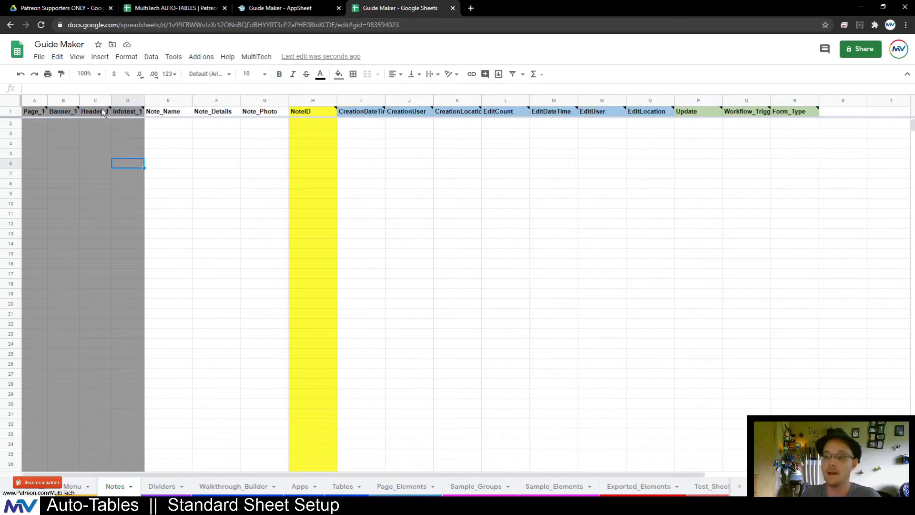
{"action": "mouse_move", "coordinate": [101, 107]}
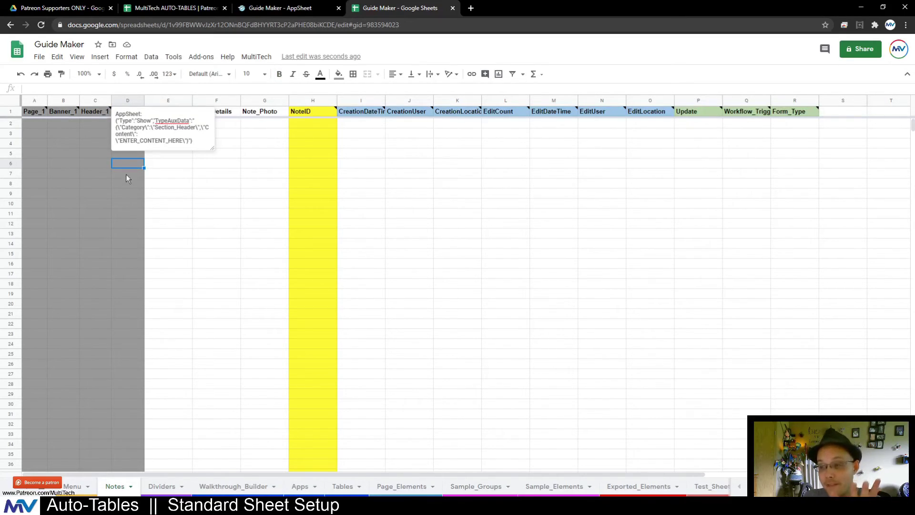
Switch to AppSheet, open the Notes table's column structure and examine its column types, formulas and initial values.
{"action": "left_click", "coordinate": [286, 8]}
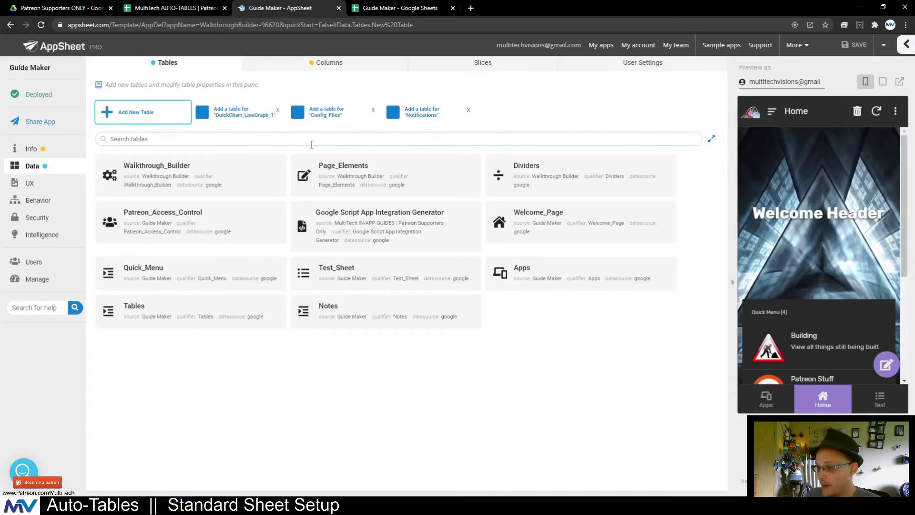
{"action": "left_click", "coordinate": [329, 64]}
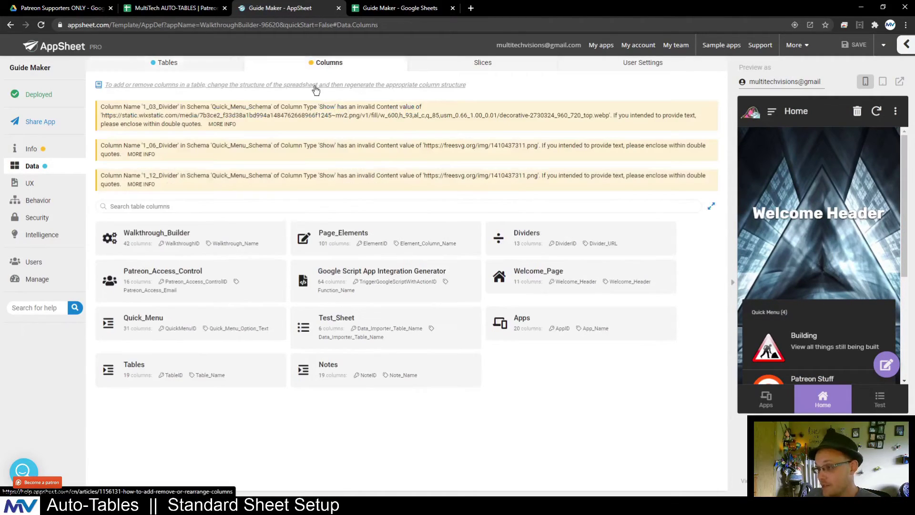
{"action": "left_click", "coordinate": [367, 366]}
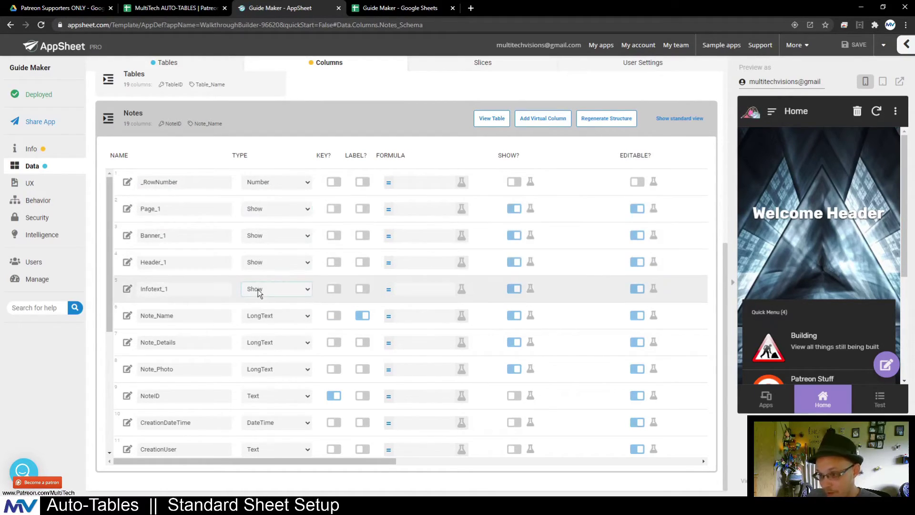
{"action": "scroll", "coordinate": [342, 212], "scroll_direction": "down", "scroll_amount": 3}
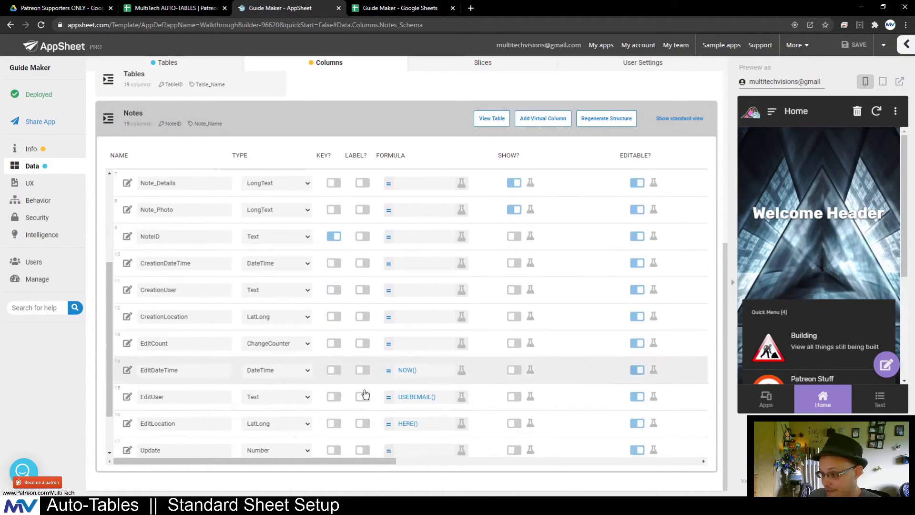
{"action": "left_click_drag", "start_coordinate": [369, 464], "coordinate": [566, 455]}
{"action": "left_click_drag", "start_coordinate": [451, 463], "coordinate": [484, 310]}
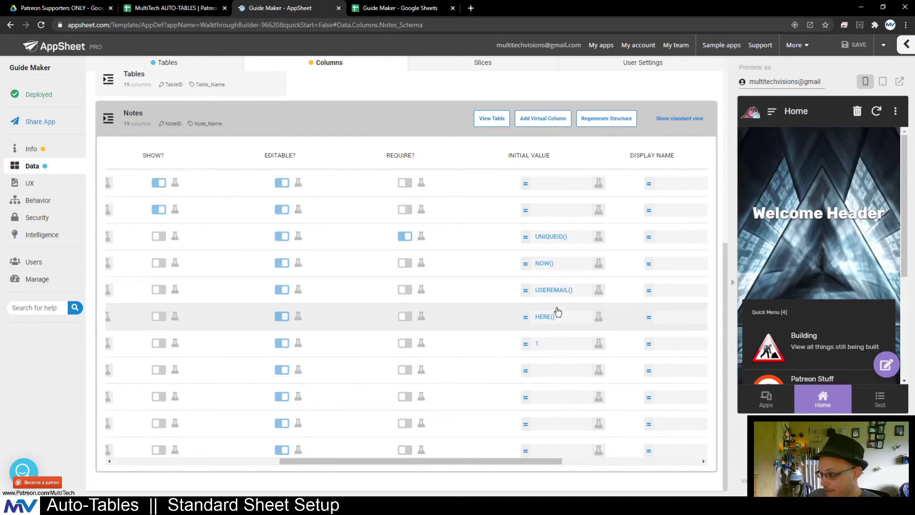
Check the Notes table's column types and formulas through Form_Type, and compare them with the Notes header row in the Guide Maker spreadsheet.
{"action": "left_click_drag", "start_coordinate": [431, 461], "coordinate": [234, 467]}
{"action": "scroll", "coordinate": [418, 384], "scroll_direction": "down", "scroll_amount": 2}
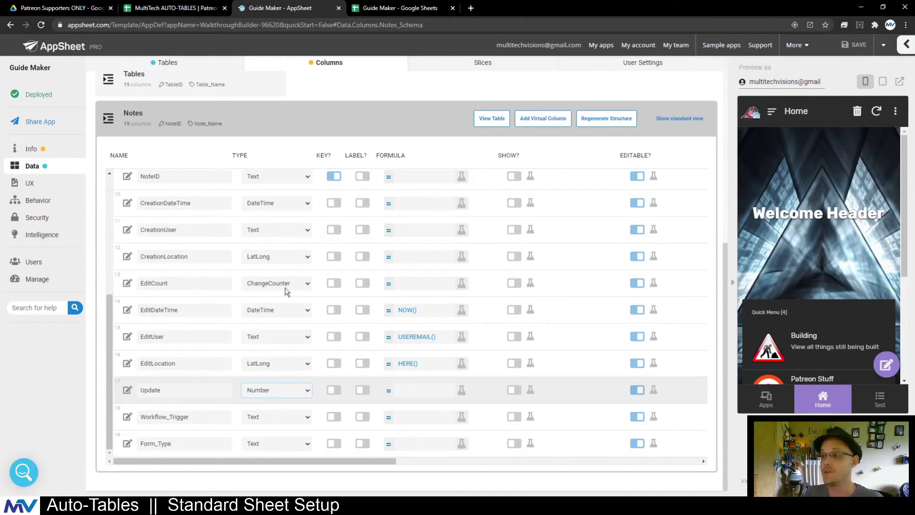
{"action": "left_click", "coordinate": [400, 8]}
{"action": "left_click_drag", "start_coordinate": [175, 125], "coordinate": [277, 144]}
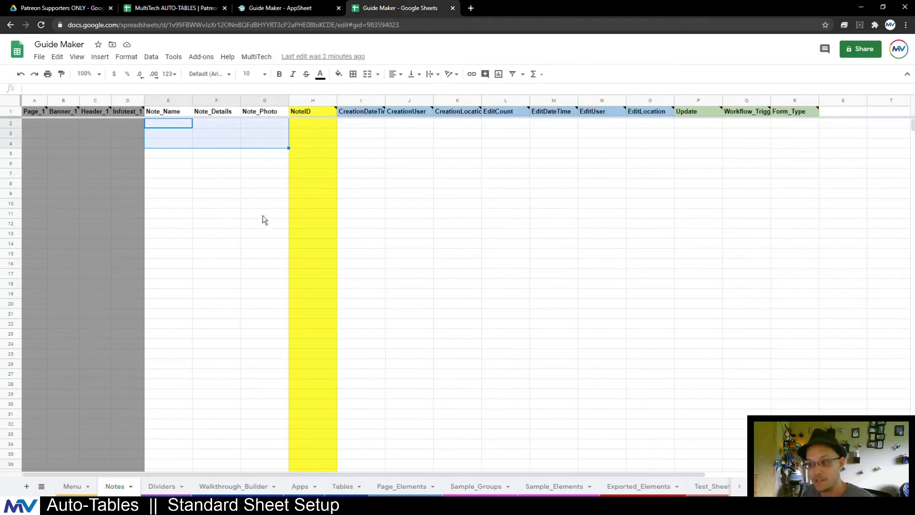
{"action": "left_click", "coordinate": [458, 100]}
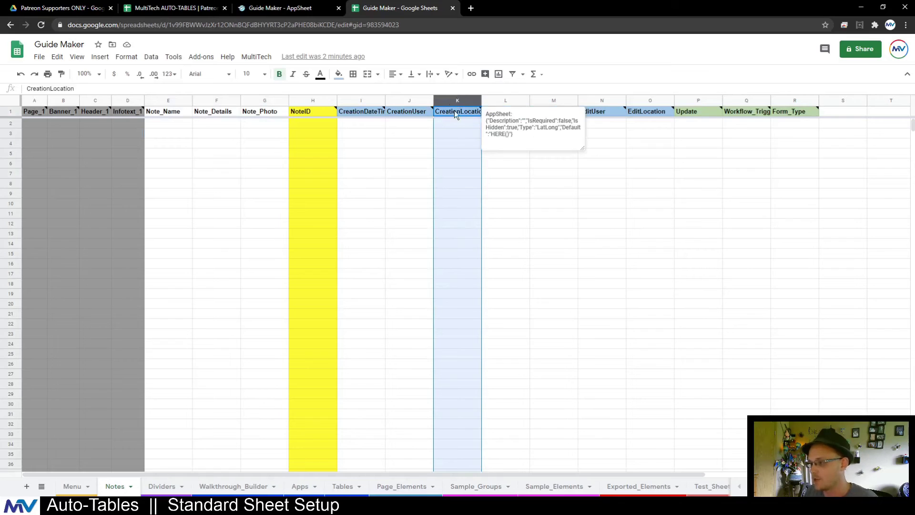
{"action": "left_click", "coordinate": [461, 157]}
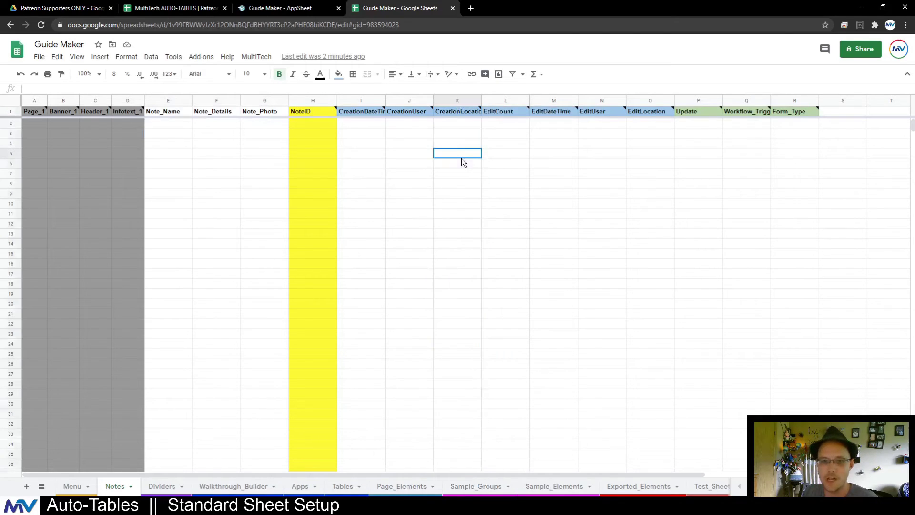
{"action": "left_click", "coordinate": [454, 225]}
{"action": "left_click_drag", "start_coordinate": [187, 114], "coordinate": [265, 115]}
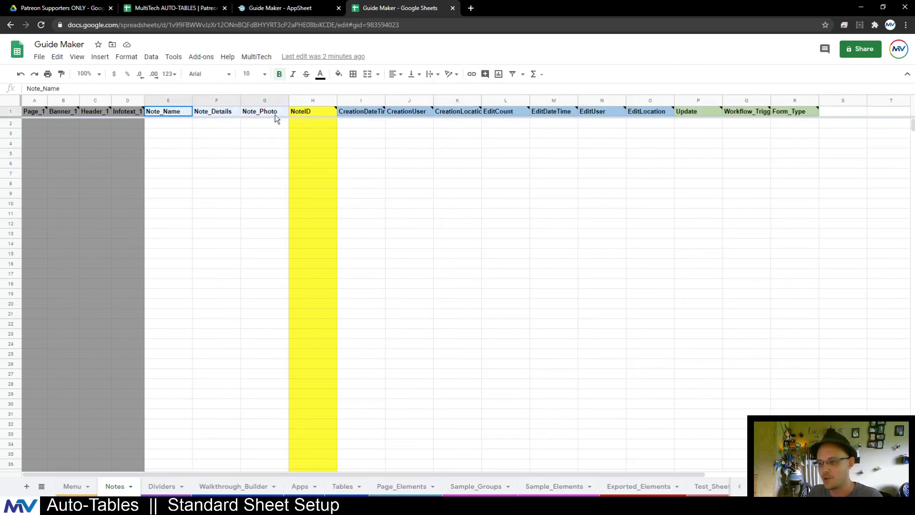
Switch to AppSheet, open the Notes table's Header_1 column and inspect its content expression without changing it.
{"action": "left_click", "coordinate": [287, 11]}
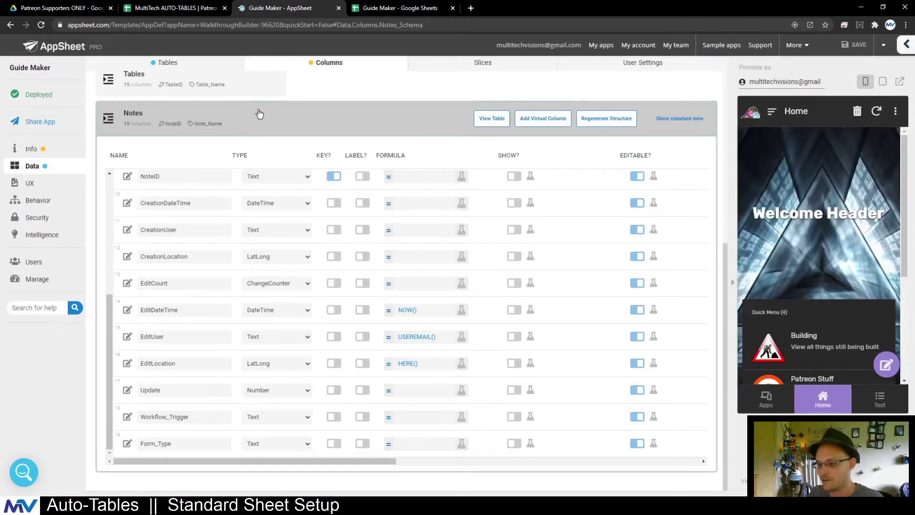
{"action": "scroll", "coordinate": [196, 251], "scroll_direction": "up", "scroll_amount": 5}
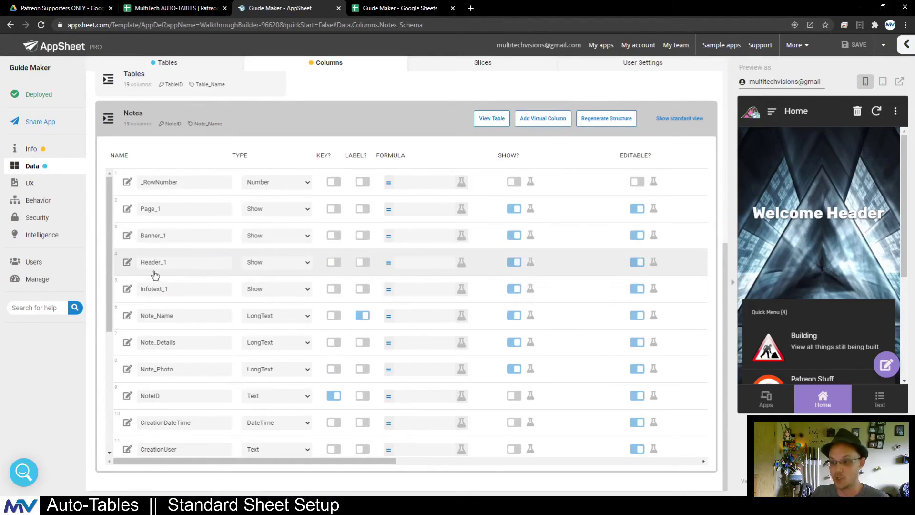
{"action": "left_click", "coordinate": [127, 262]}
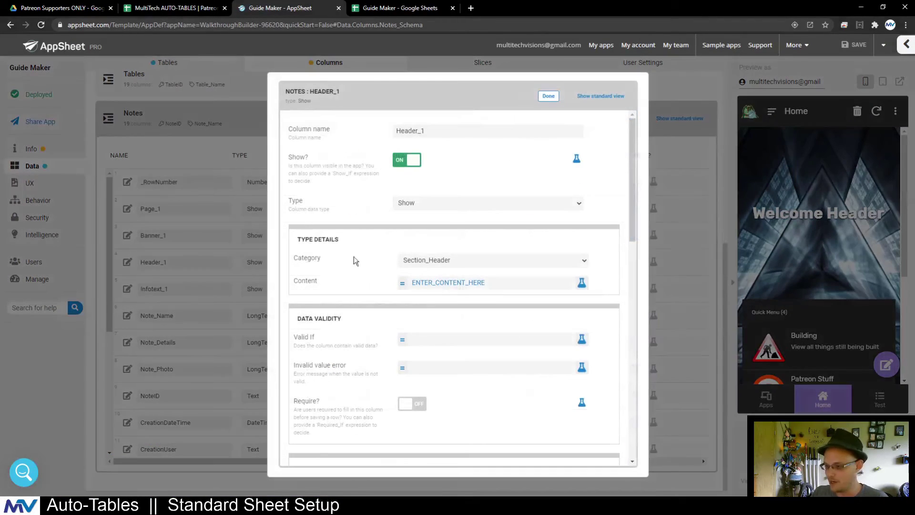
{"action": "left_click", "coordinate": [440, 292]}
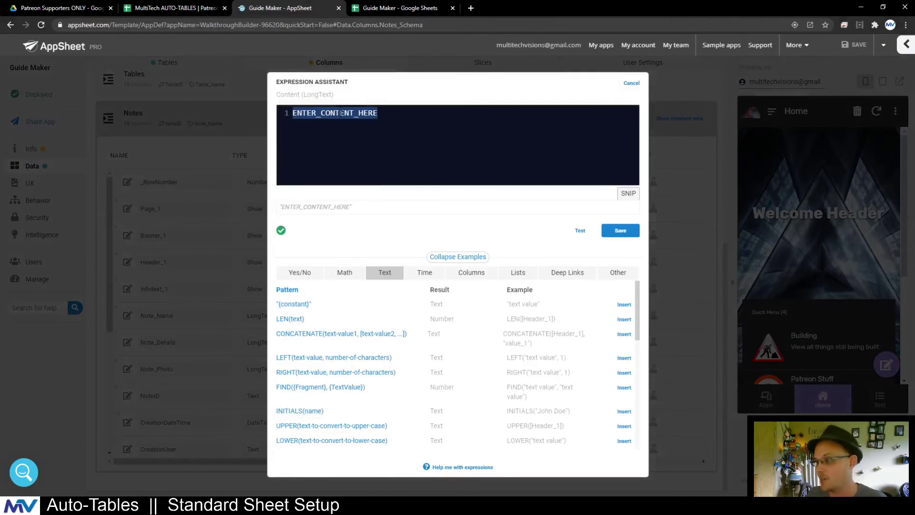
{"action": "left_click", "coordinate": [631, 82]}
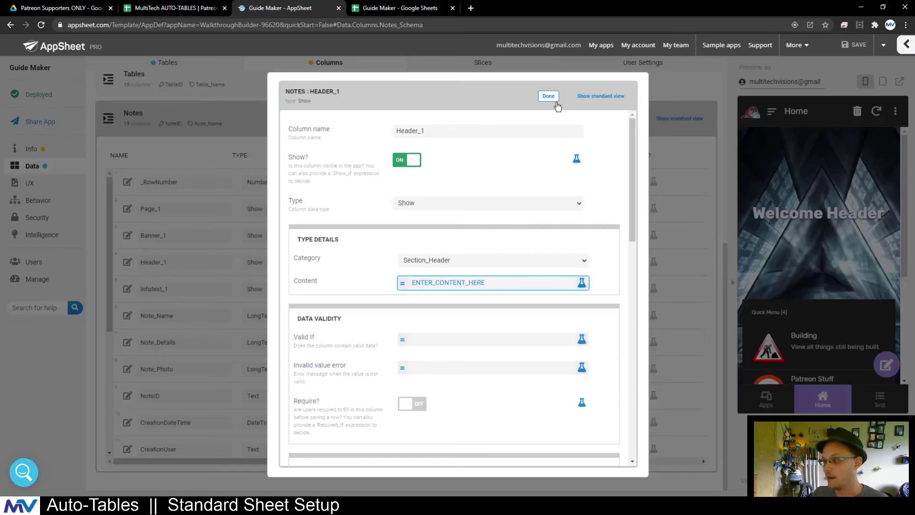
{"action": "key", "text": "Escape"}
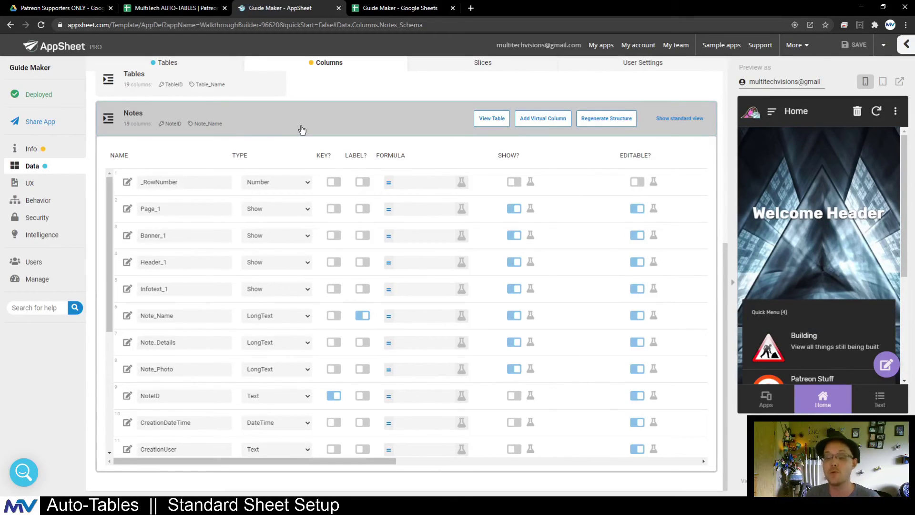
Switch to the MultiTech AUTO-TABLES spreadsheet and review the grey, yellow, blue and green column groups of the Standard Sheet Setup sheet.
{"action": "left_click", "coordinate": [176, 7]}
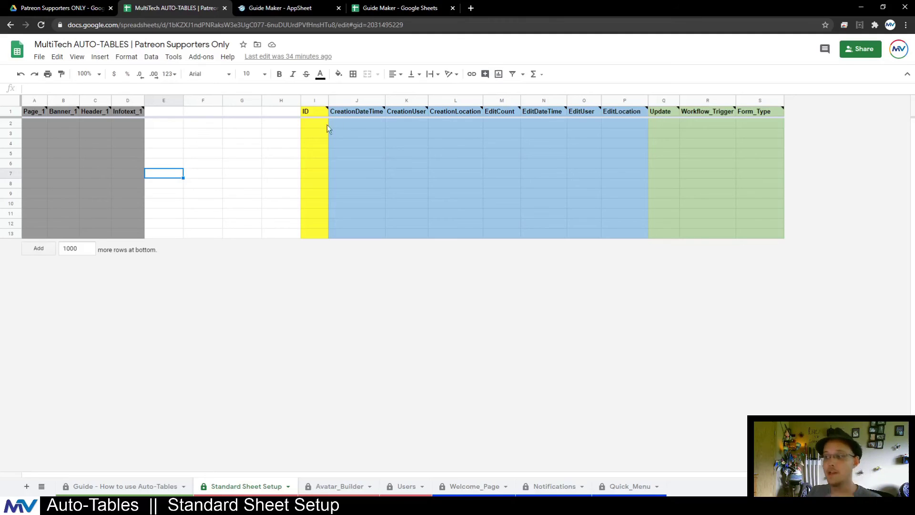
{"action": "left_click_drag", "start_coordinate": [356, 111], "coordinate": [621, 214]}
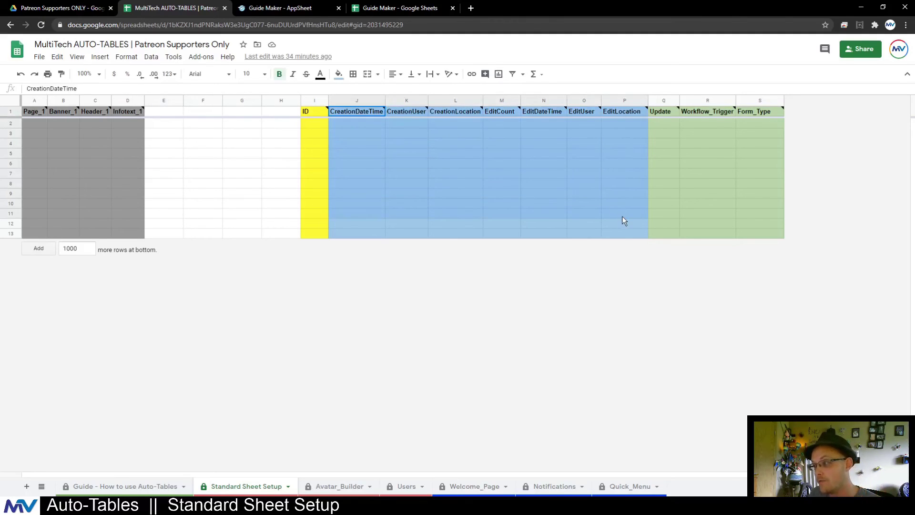
{"action": "mouse_move", "coordinate": [665, 116]}
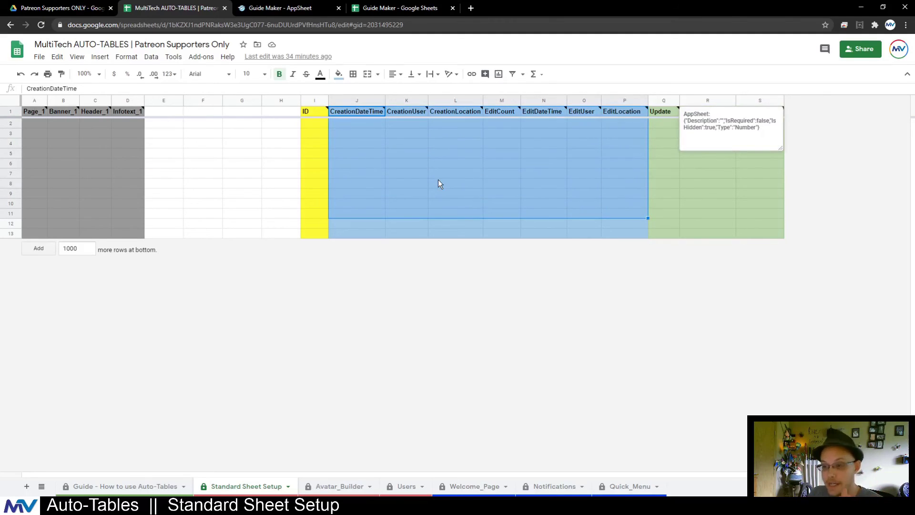
{"action": "left_click_drag", "start_coordinate": [126, 110], "coordinate": [32, 181]}
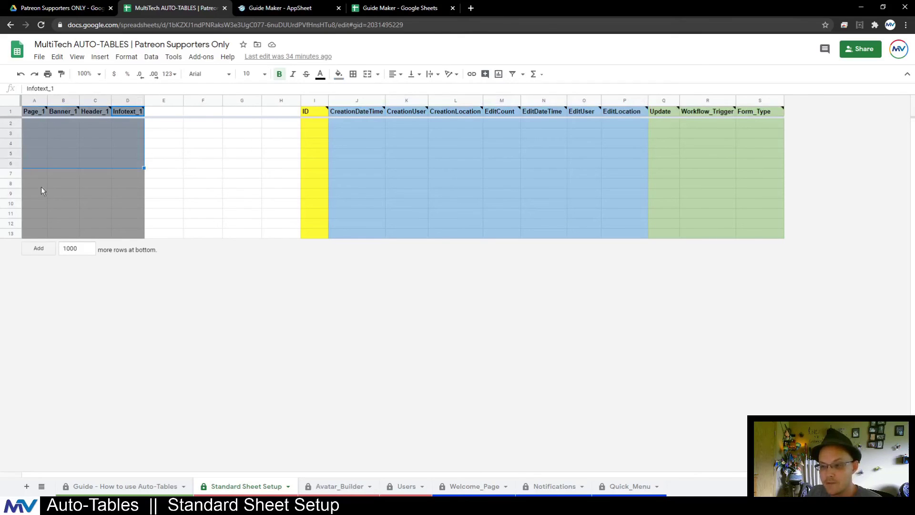
{"action": "left_click", "coordinate": [307, 189]}
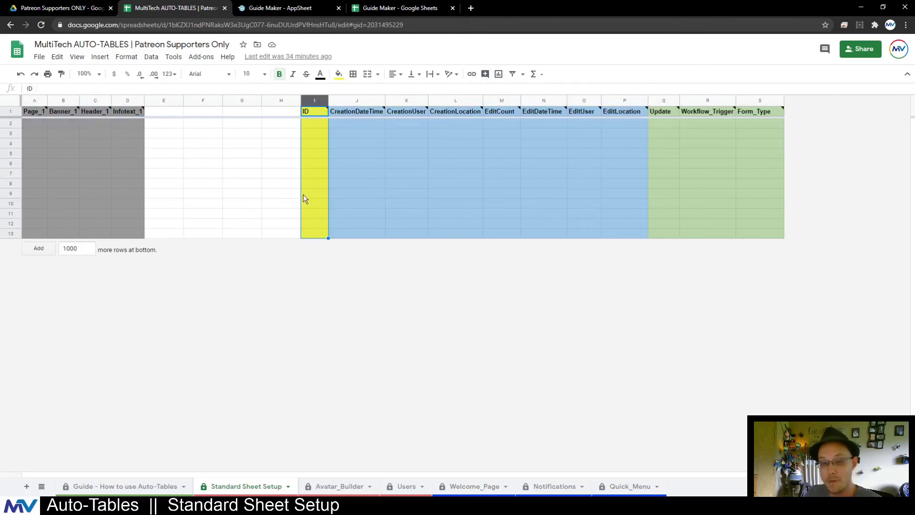
{"action": "left_click", "coordinate": [606, 188]}
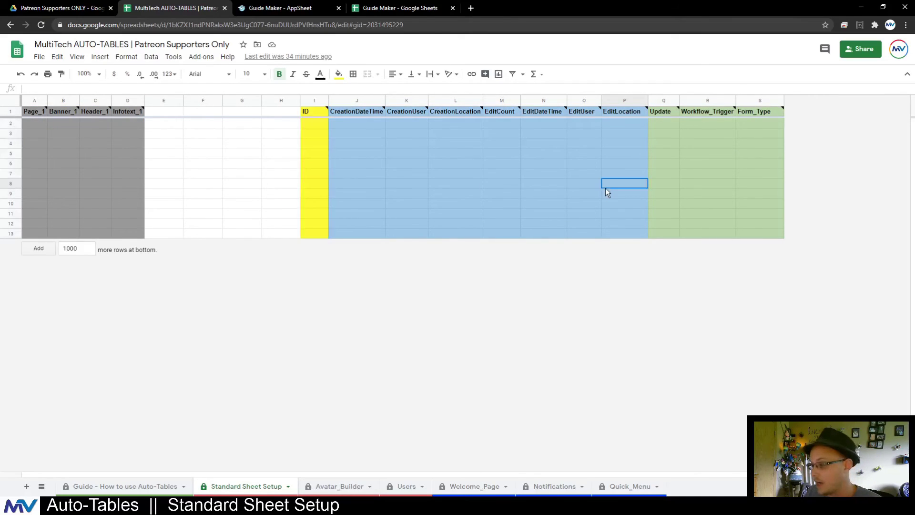
{"action": "left_click", "coordinate": [676, 115]}
{"action": "left_click_drag", "start_coordinate": [677, 119], "coordinate": [752, 188]}
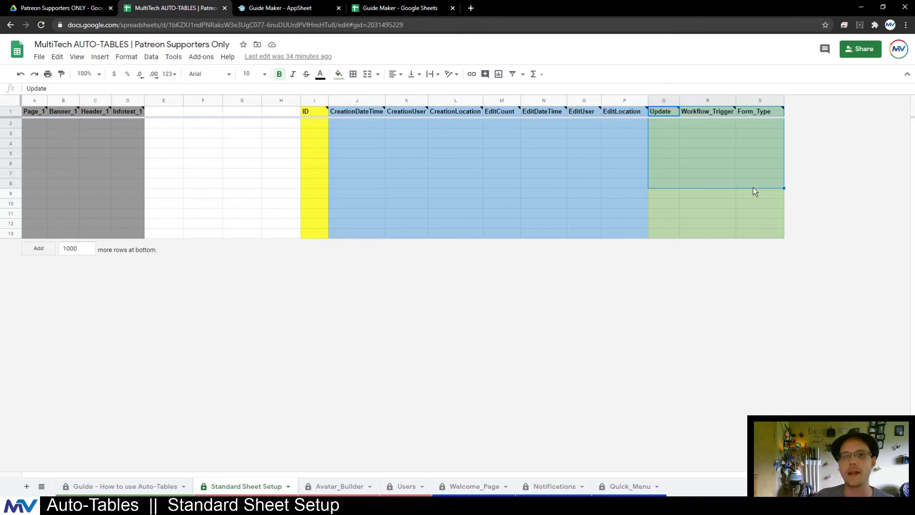
{"action": "left_click", "coordinate": [314, 162]}
Revisit AppSheet's column overview and the Standard Sheet Setup, view the Patreon Supporters ONLY folder in Google Drive, and return to the Guide Maker spreadsheet.
{"action": "left_click", "coordinate": [279, 8]}
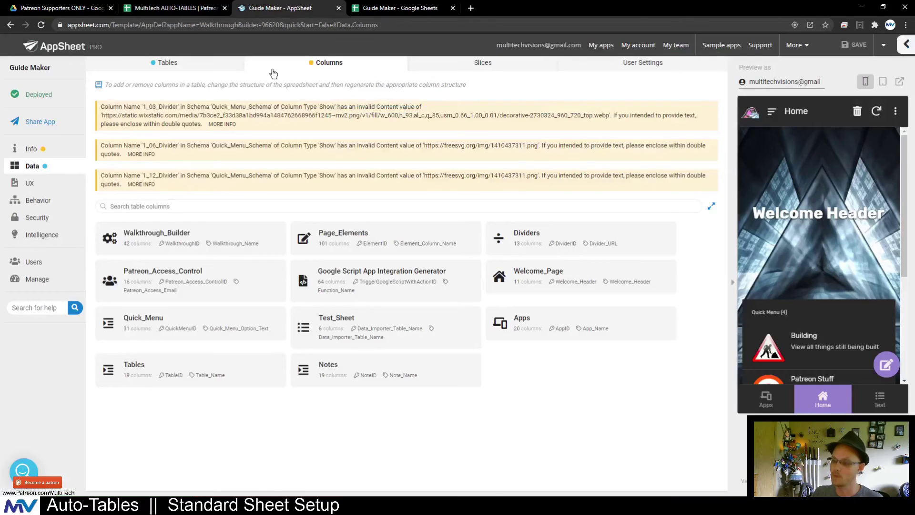
{"action": "left_click", "coordinate": [205, 5]}
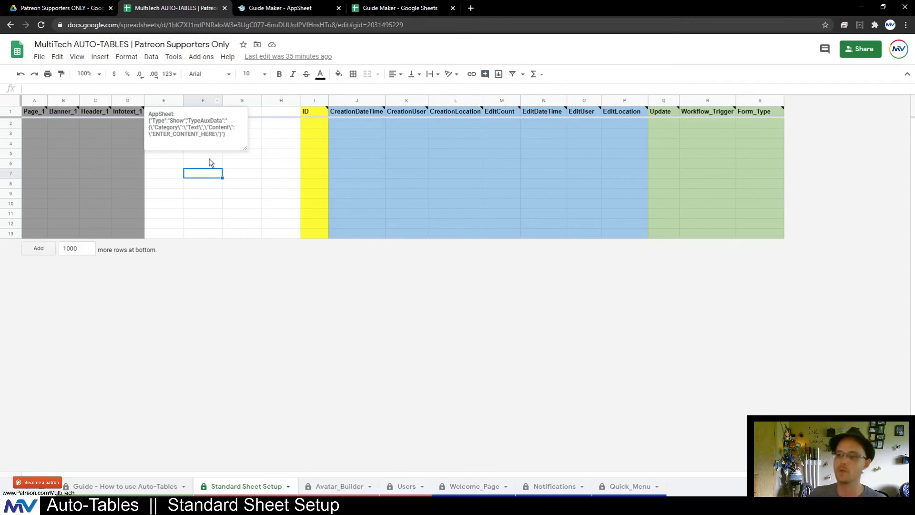
{"action": "left_click", "coordinate": [61, 8]}
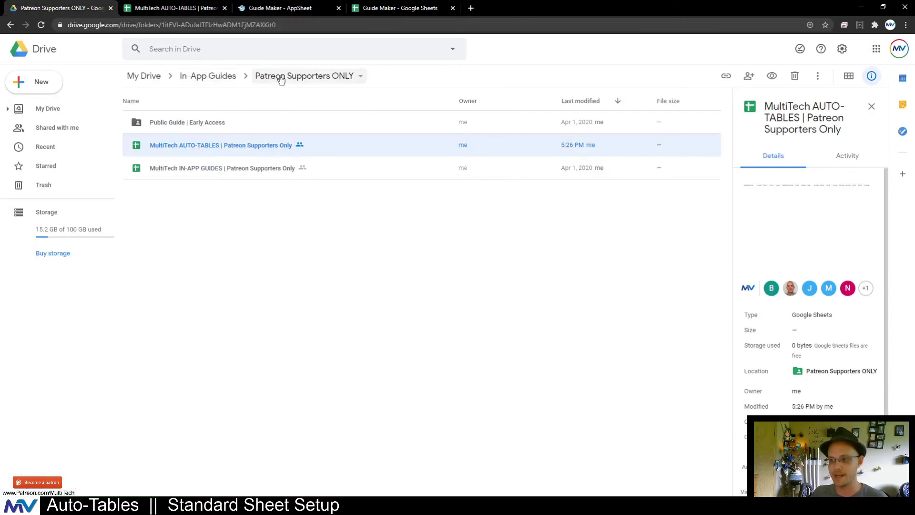
{"action": "left_click", "coordinate": [281, 274]}
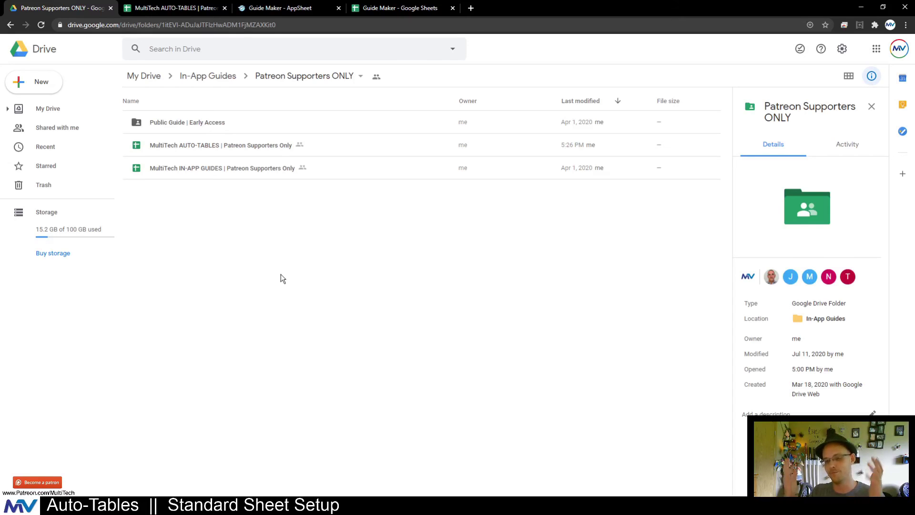
{"action": "key", "text": "ctrl+4"}
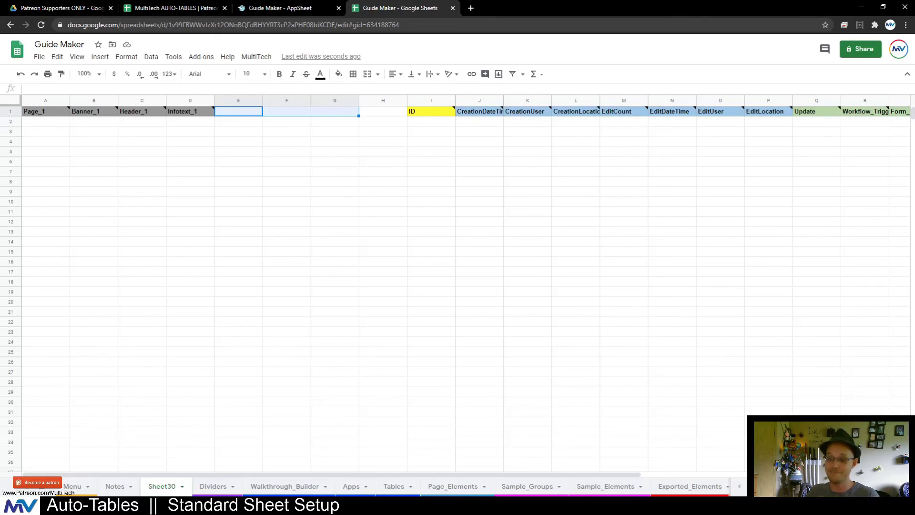